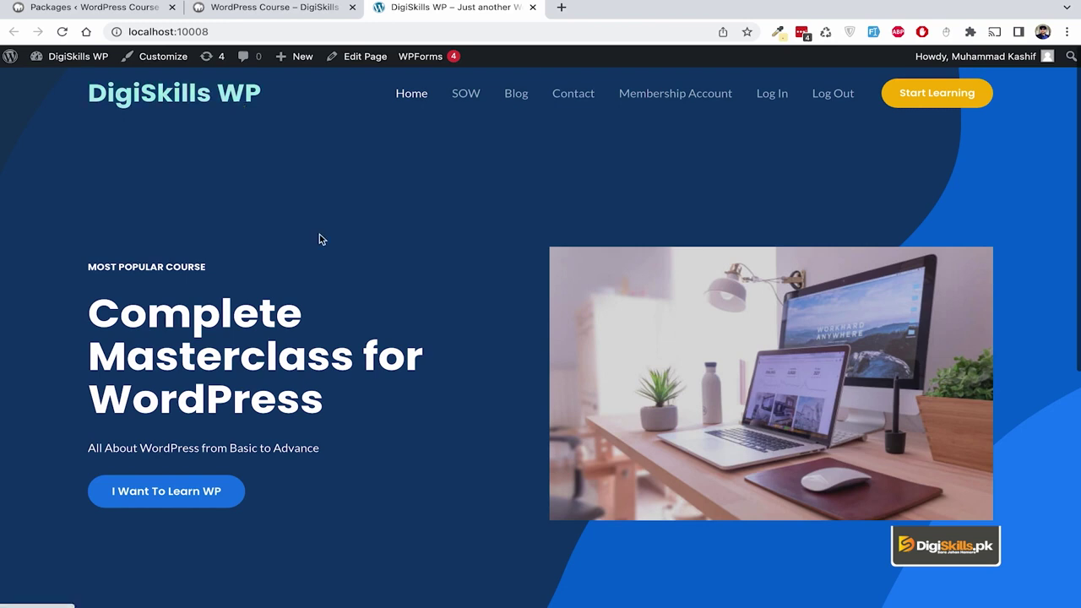
Open the dswp site's app > public folder in Finder from Local.
mouse_move(331, 601)
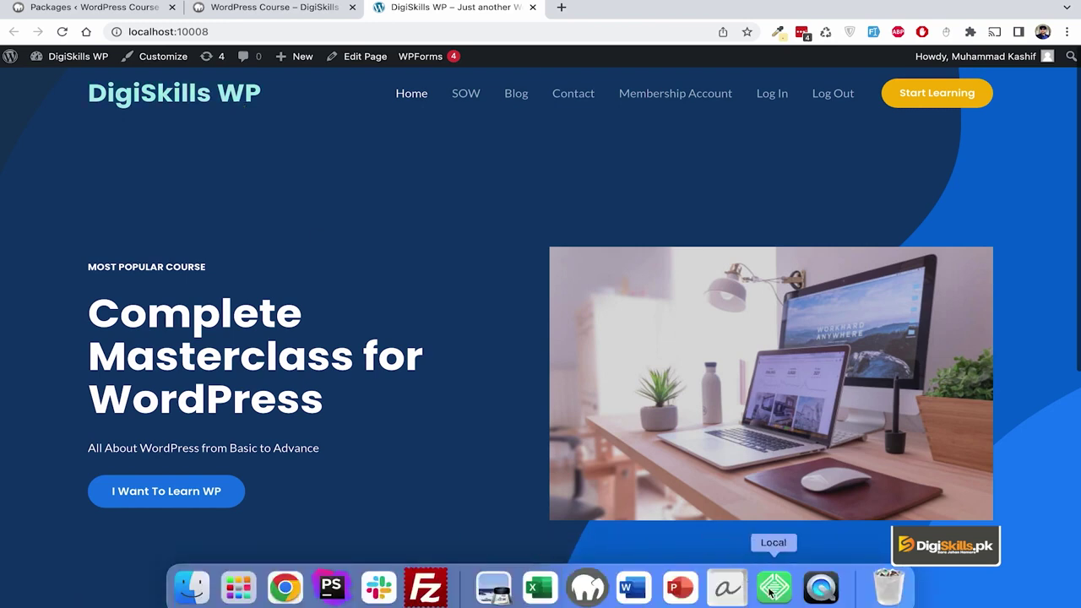
left_click(771, 589)
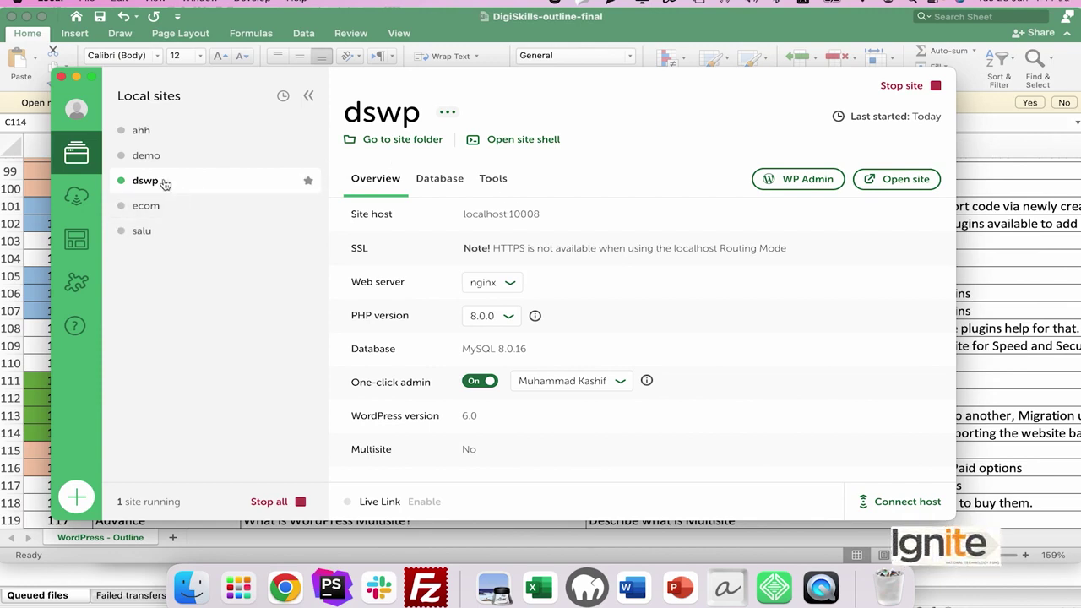
left_click(400, 142)
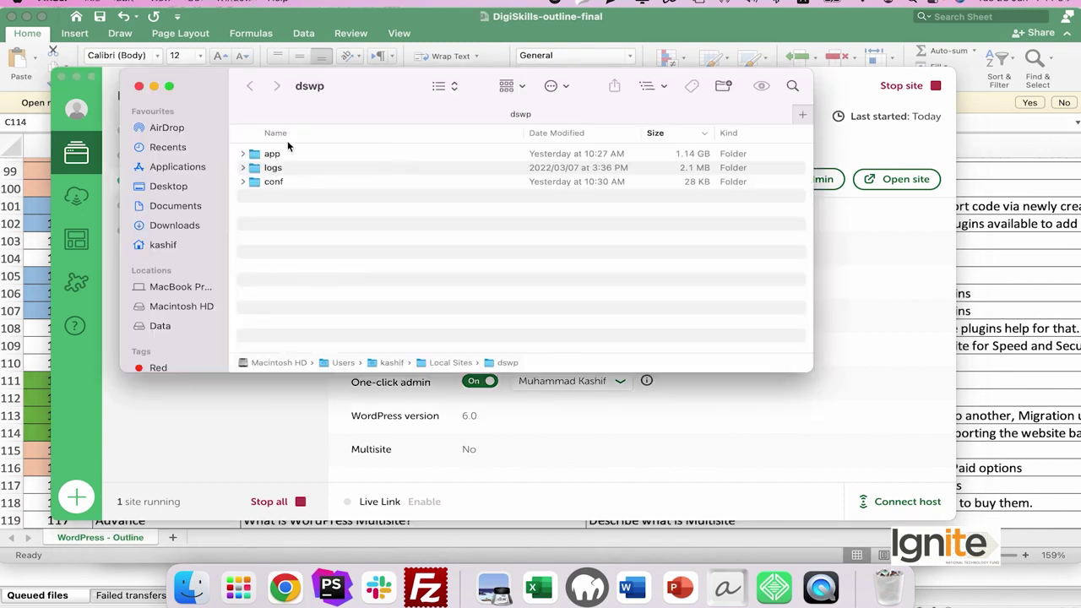
left_click(300, 157)
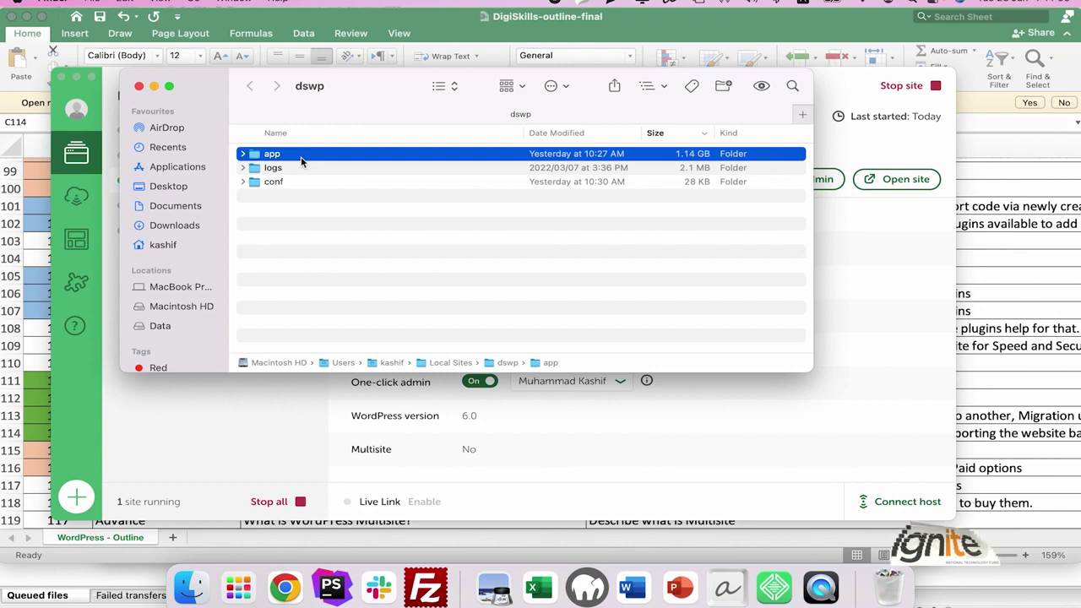
double_click(300, 157)
double_click(294, 154)
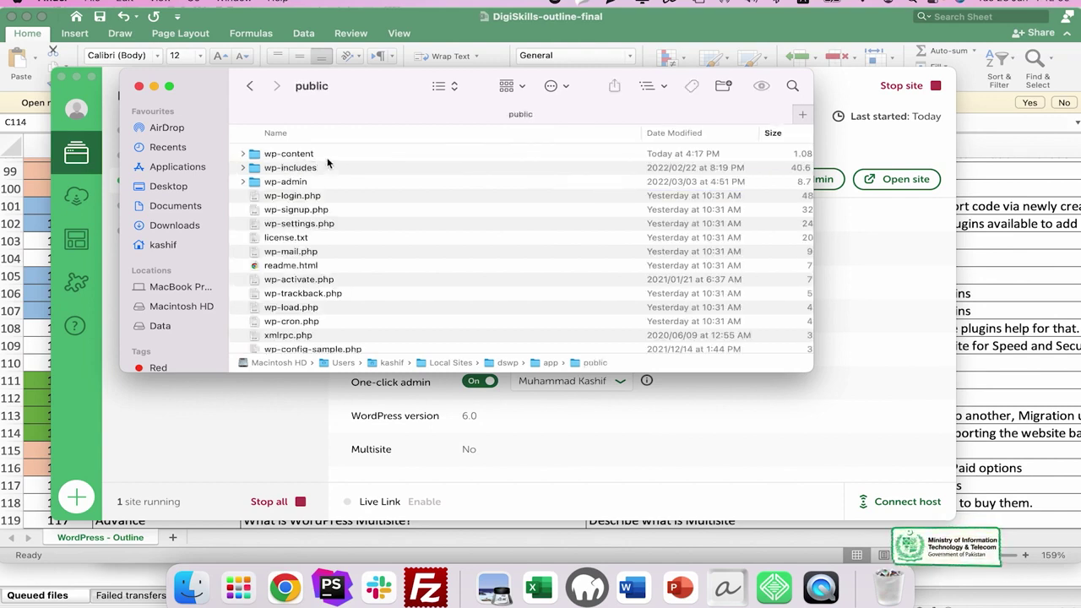
Compress the wp-content folder into wp-content.zip.
left_click(329, 155)
right_click(330, 155)
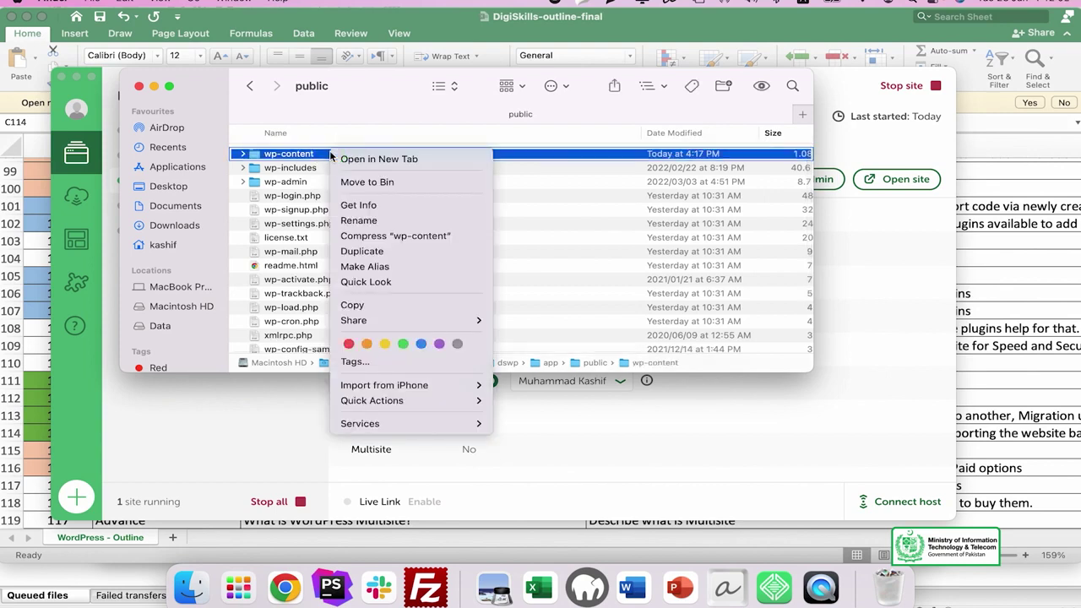
left_click(423, 240)
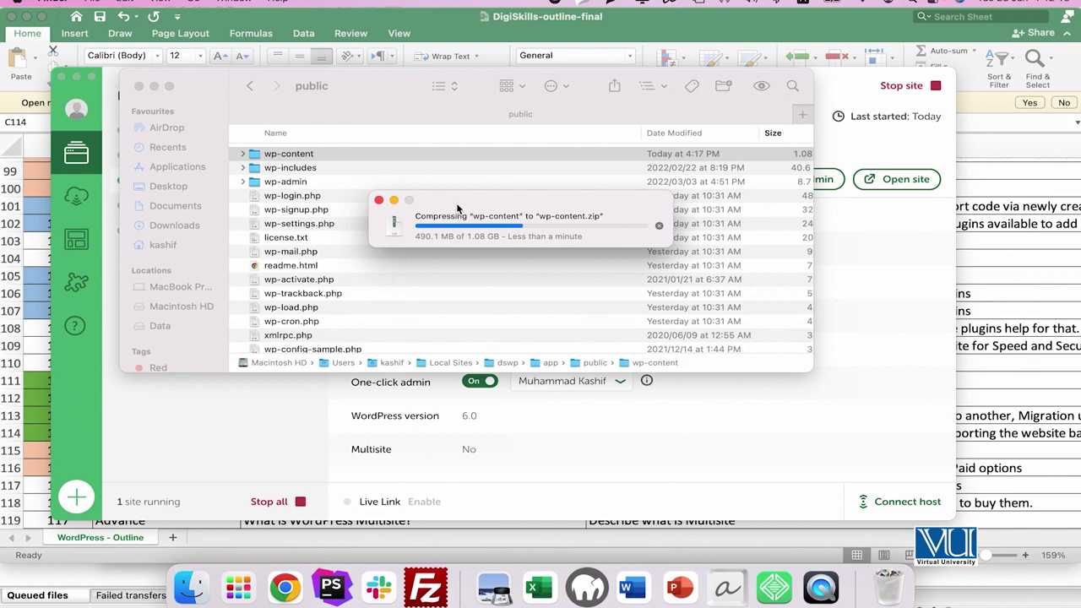
left_click(770, 589)
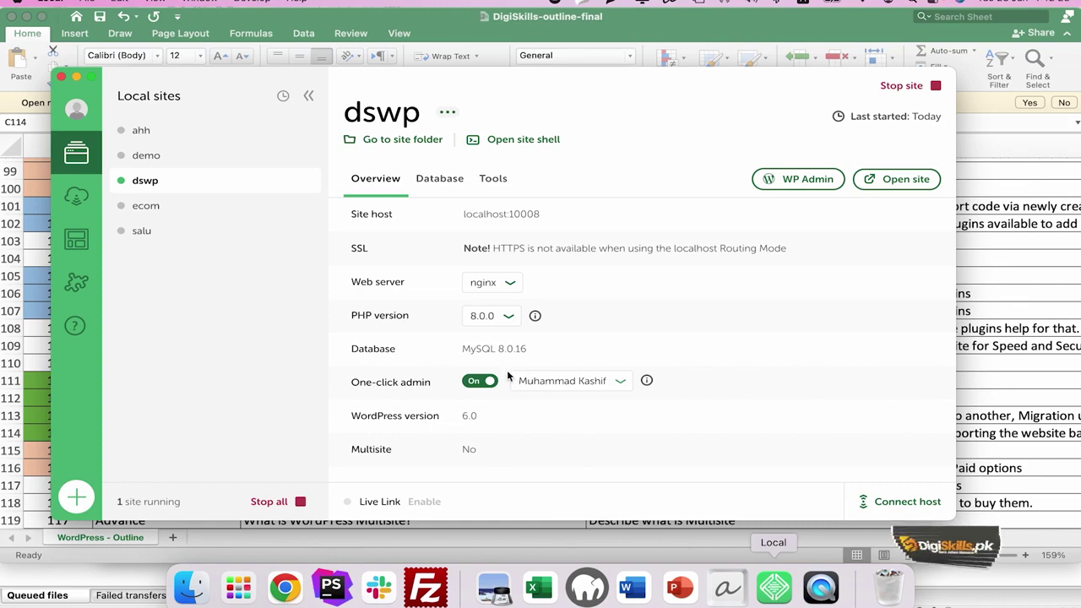
Open the dswp site's database in Adminer from Local's Database tab.
left_click(437, 182)
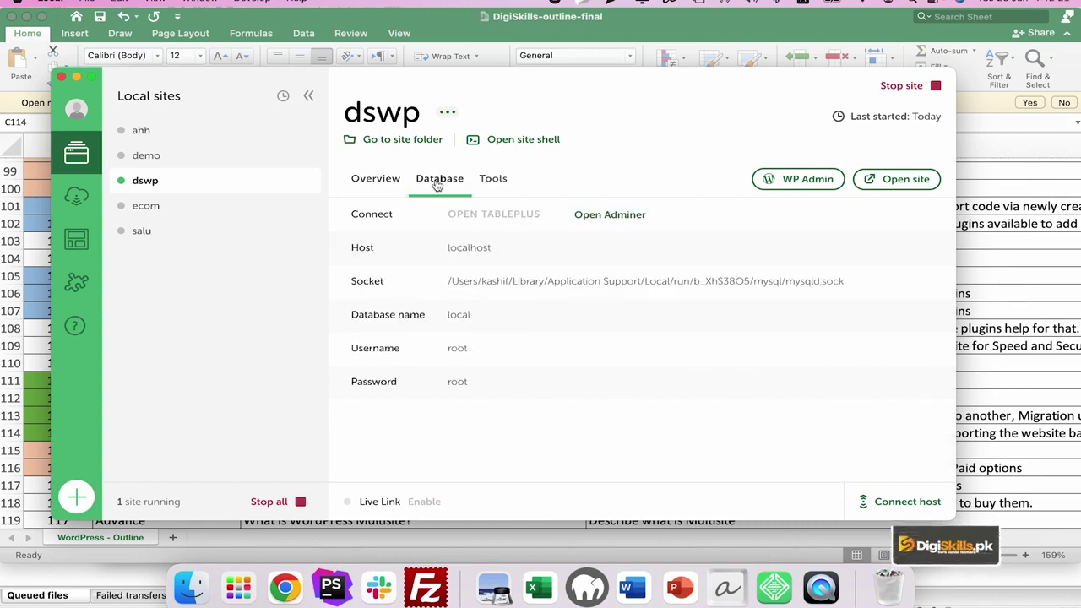
left_click(610, 215)
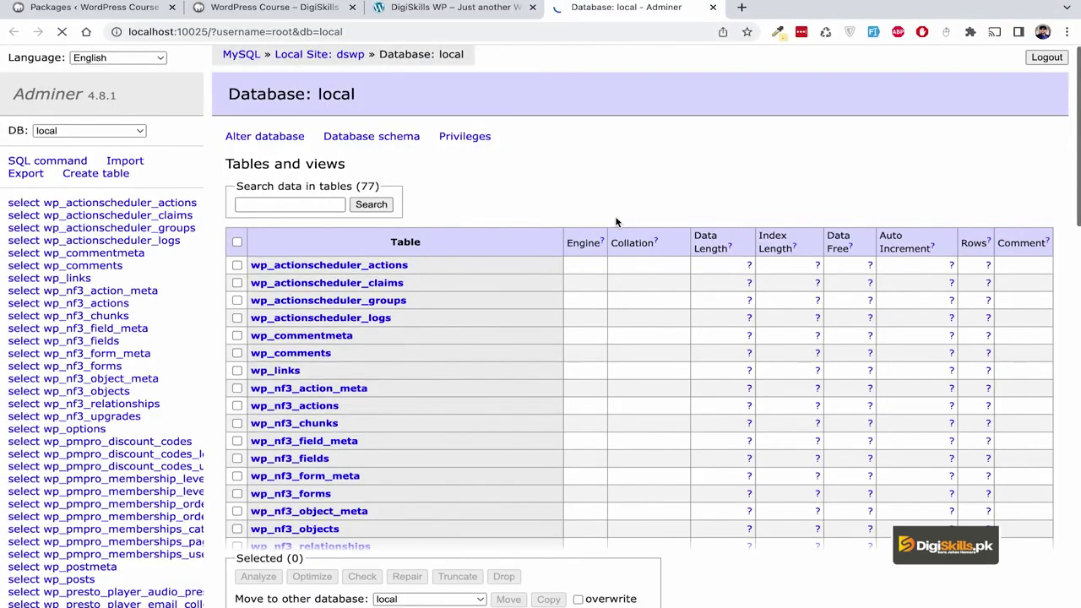
scroll(616, 222, "down", 13)
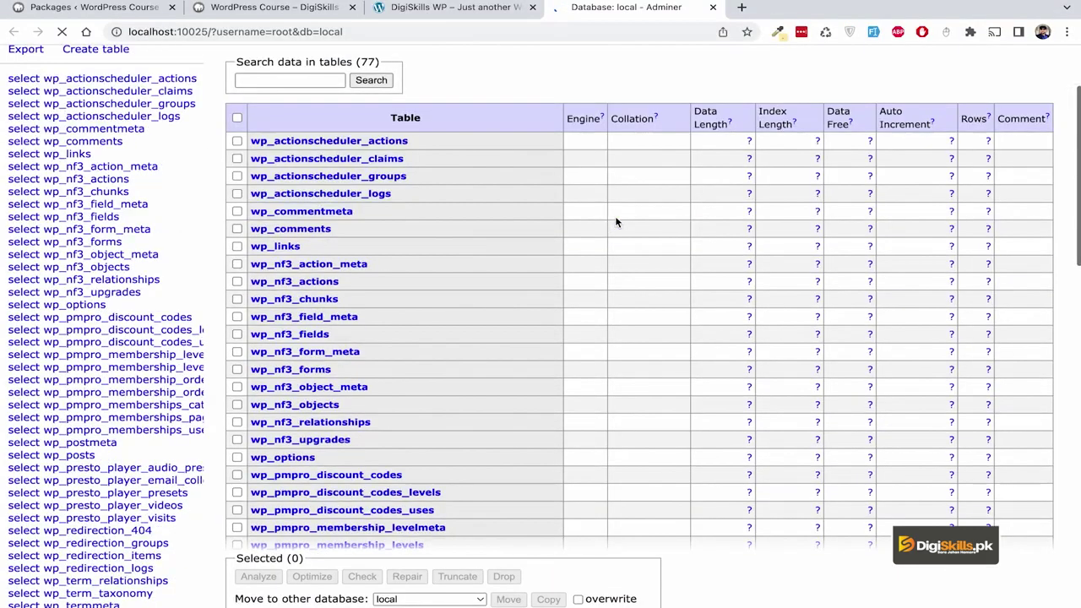
scroll(616, 222, "down", 2)
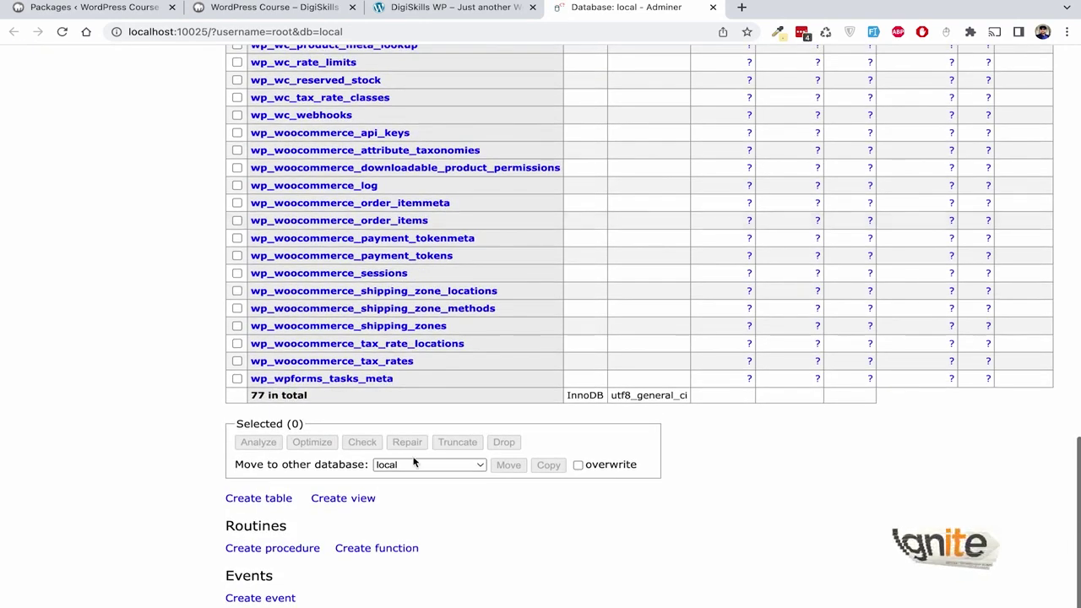
scroll(414, 461, "up", 15)
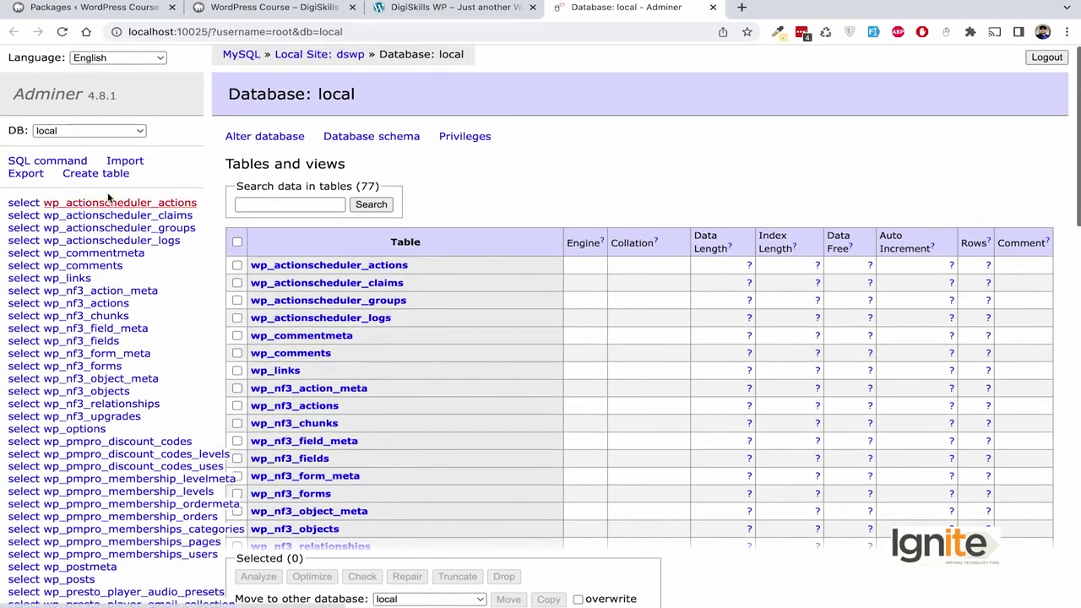
Export the database as SQL with gzip output, downloading local.sql.gz.
left_click(25, 174)
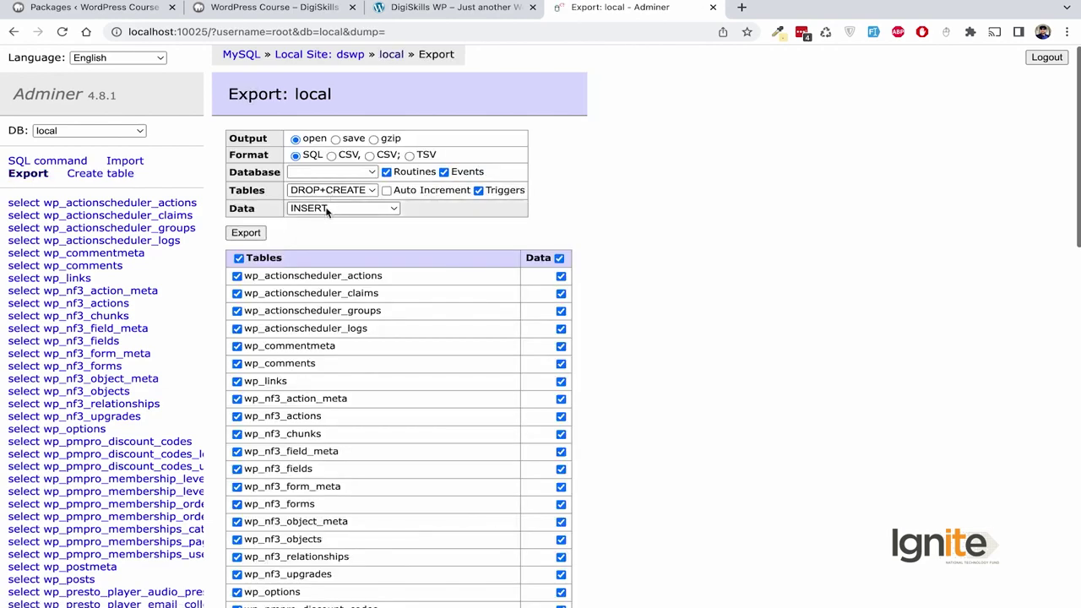
scroll(310, 248, "down", 12)
scroll(311, 253, "up", 10)
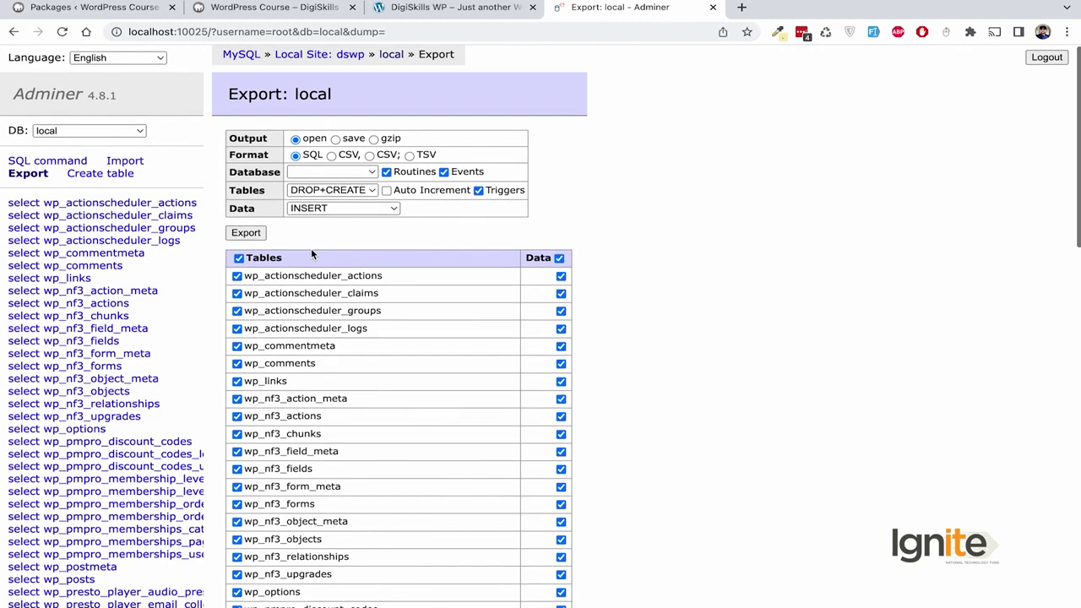
scroll(506, 203, "down", 1)
scroll(589, 196, "up", 1)
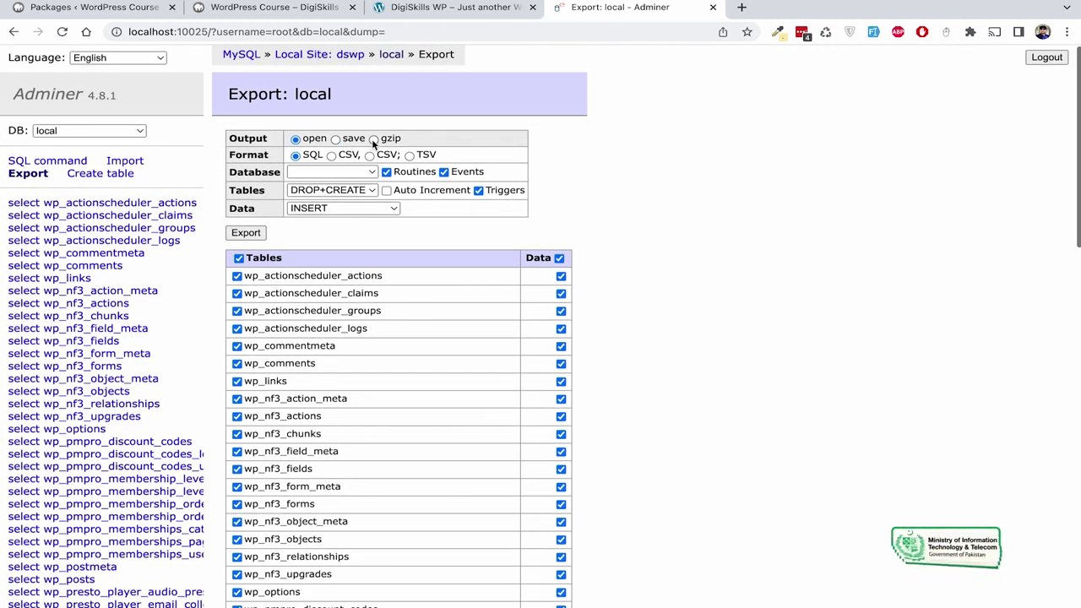
left_click(373, 139)
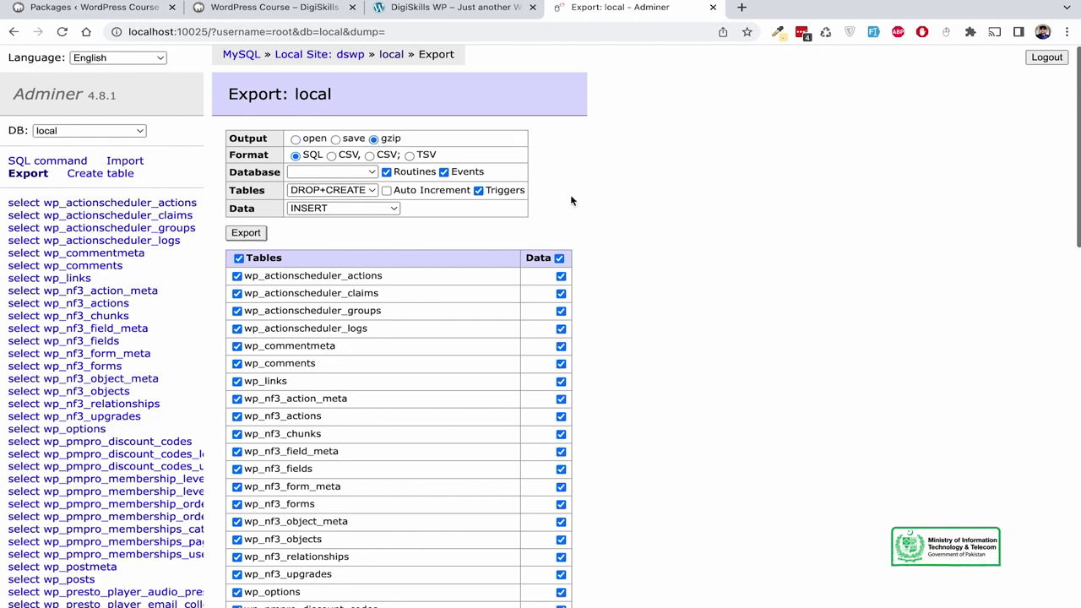
left_click(246, 233)
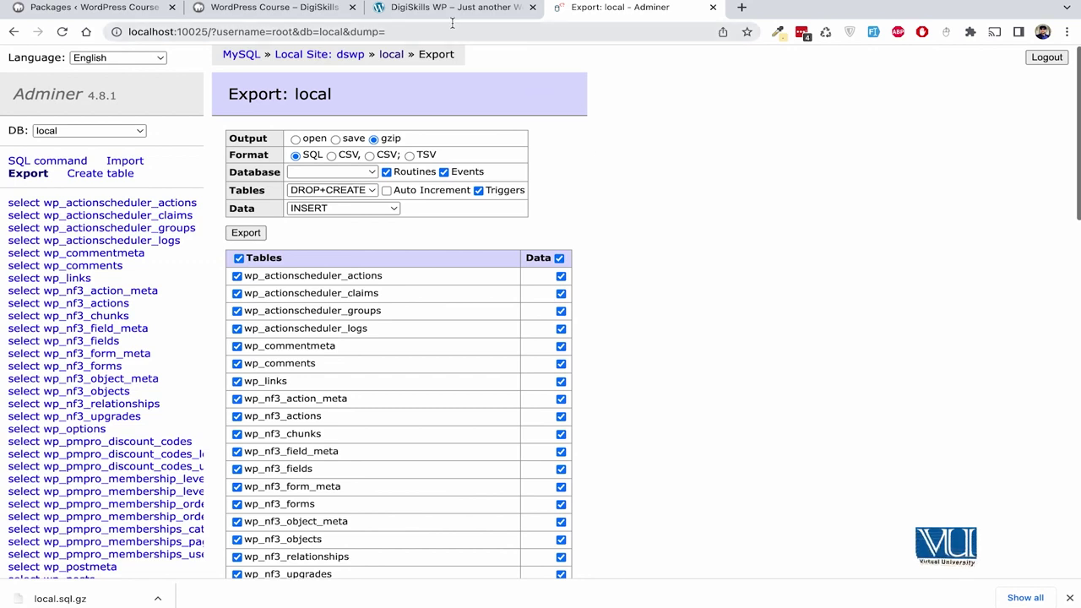
Confirm wp-content.zip finished at 940.6 MB, then bring up MAMP and Chrome.
mouse_move(679, 587)
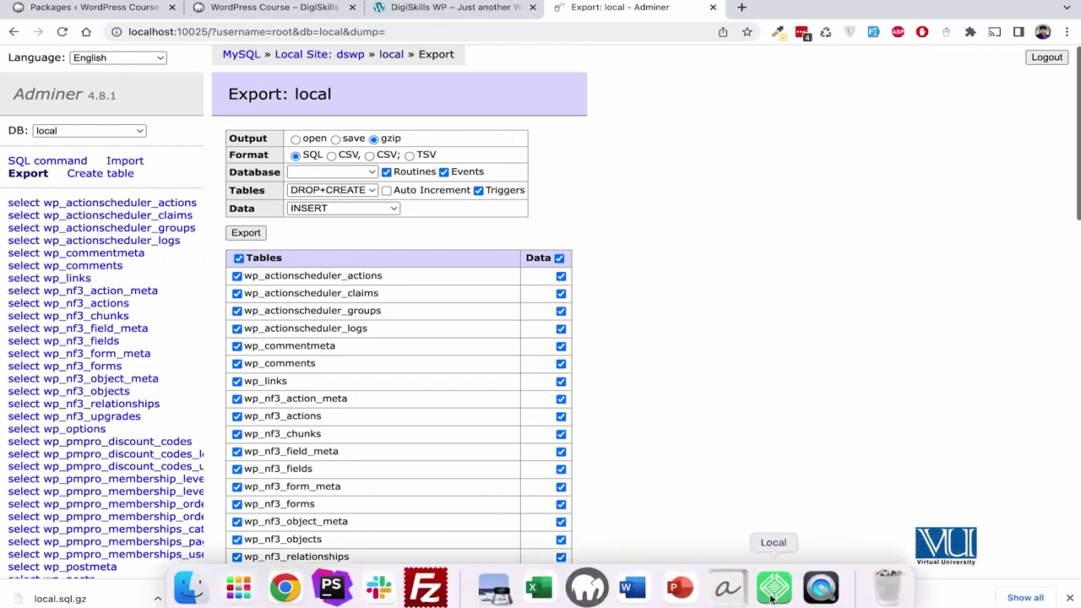
left_click(774, 587)
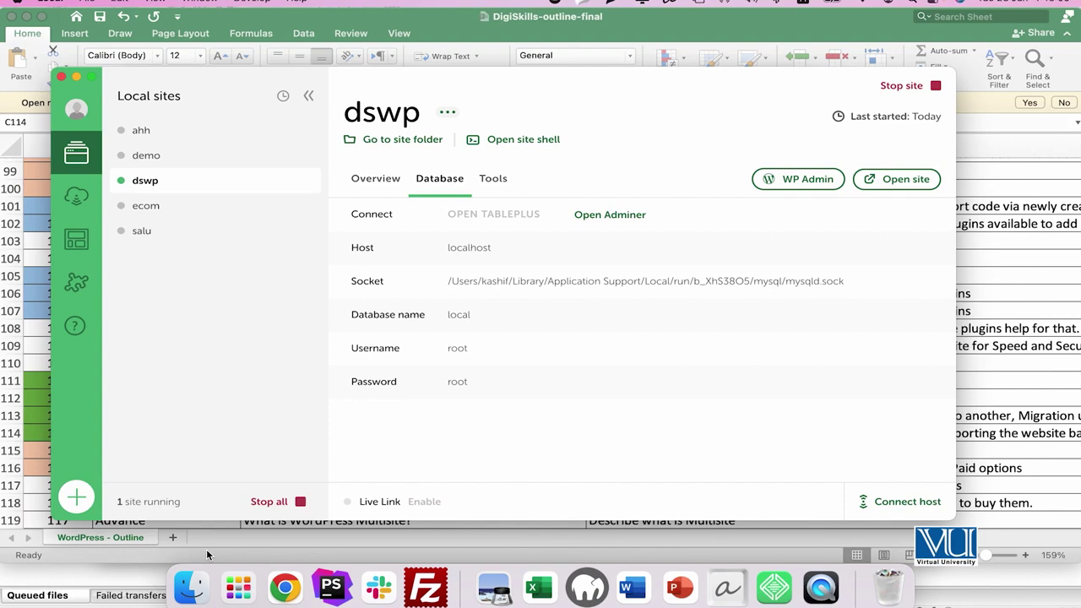
left_click(191, 588)
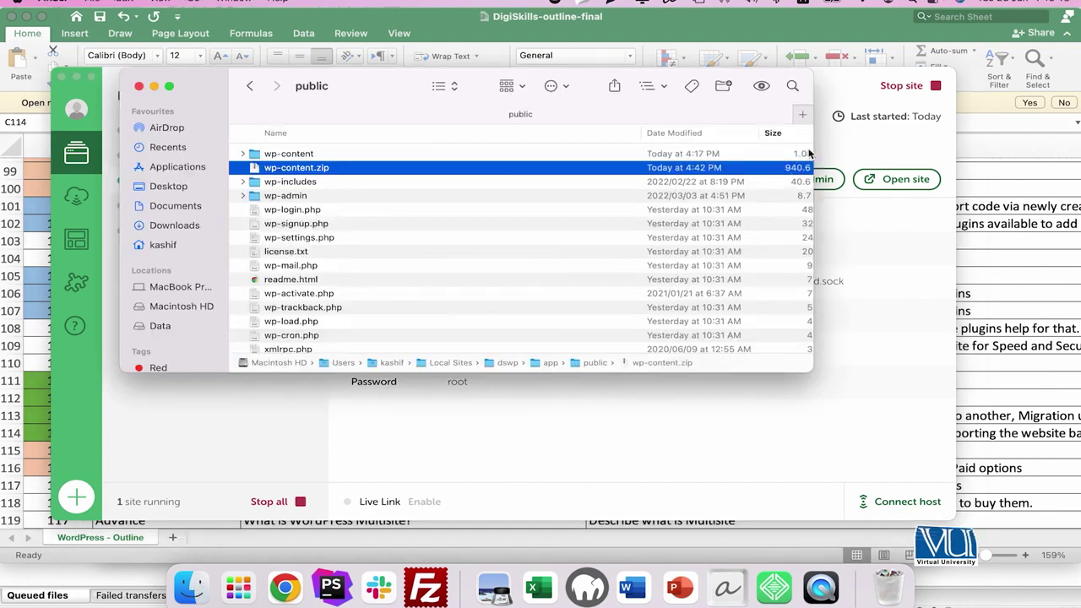
left_click_drag(812, 148, 860, 152)
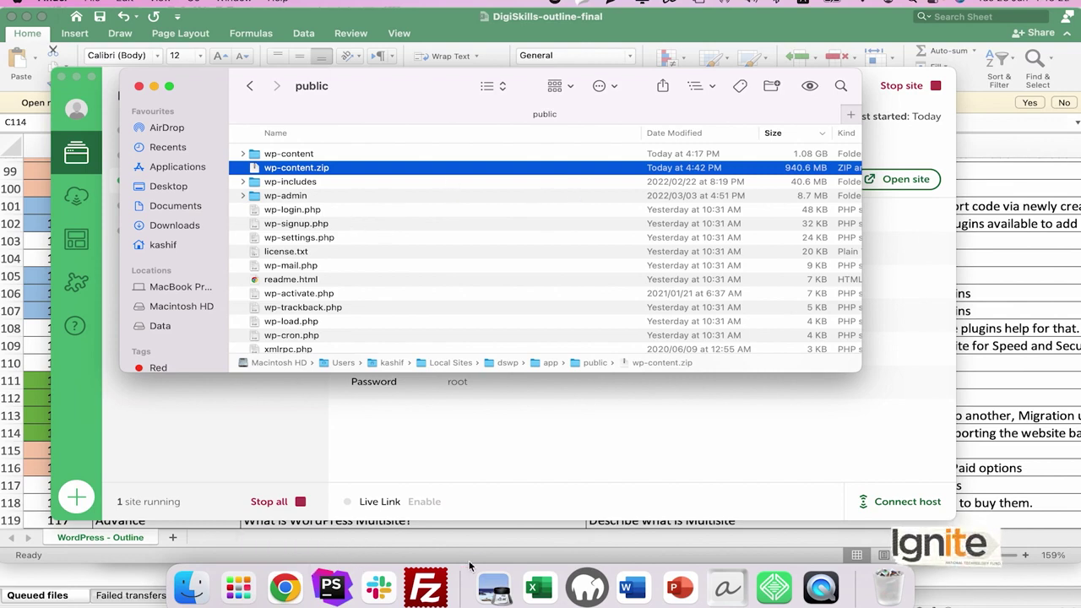
left_click(586, 588)
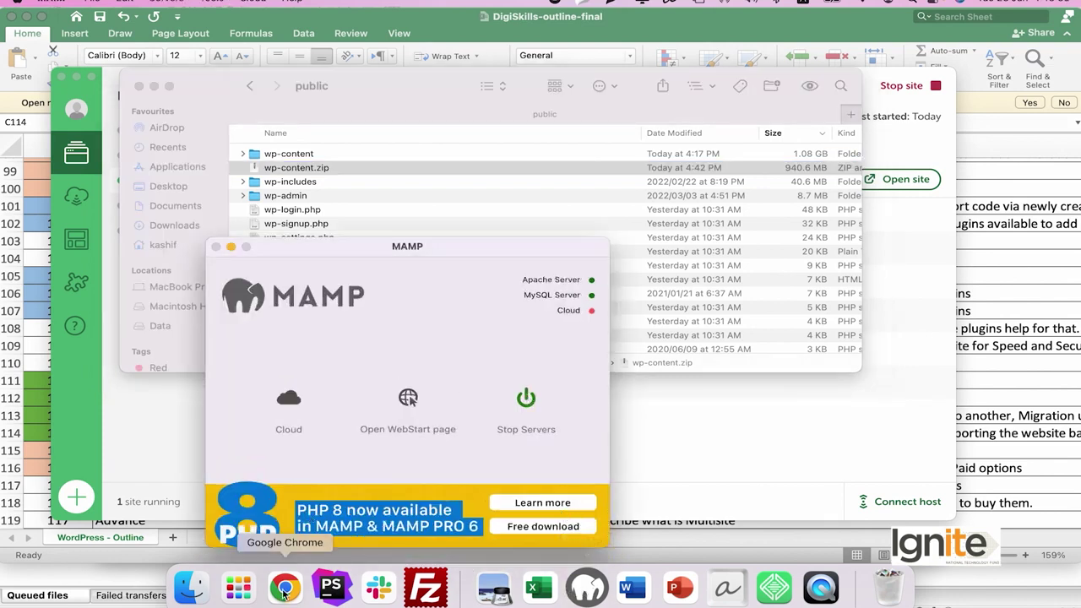
left_click(284, 589)
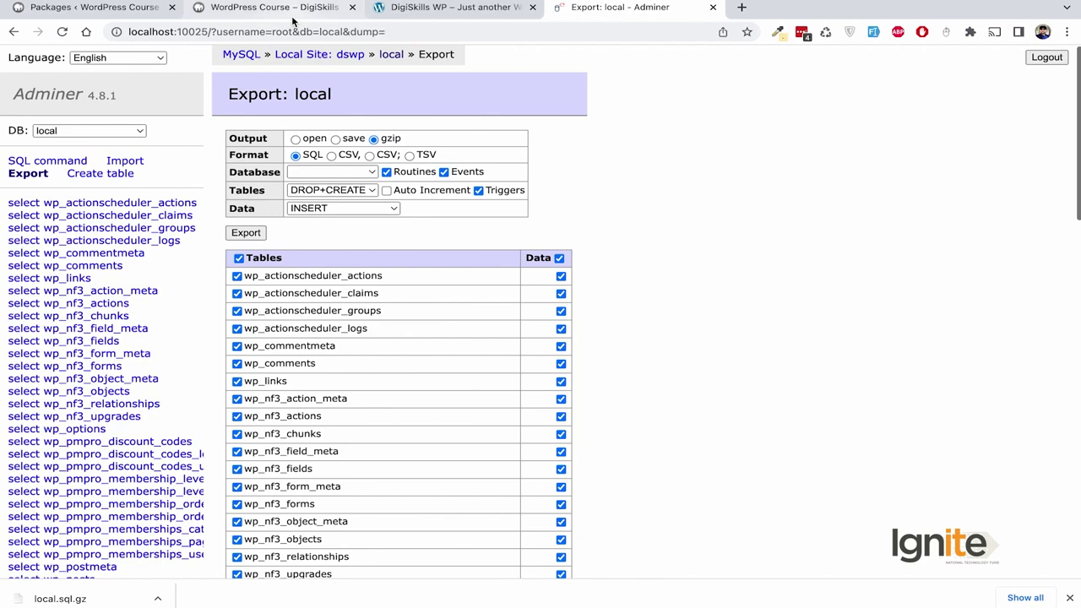
Close the DigiSkills WP tab and load the site at localhost/demo in Chrome.
left_click(450, 17)
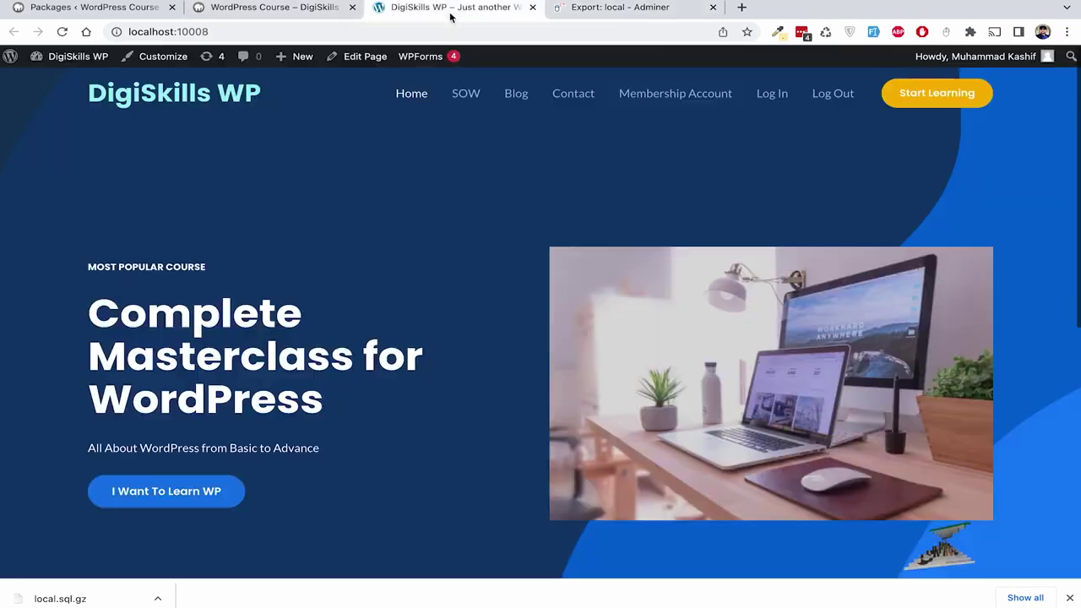
left_click(532, 8)
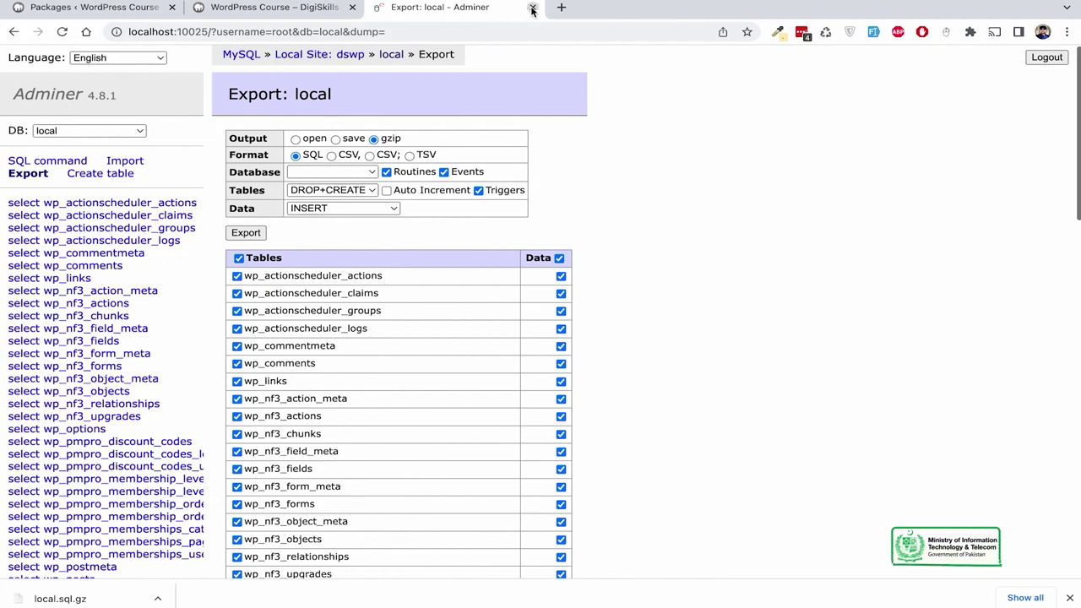
left_click(277, 11)
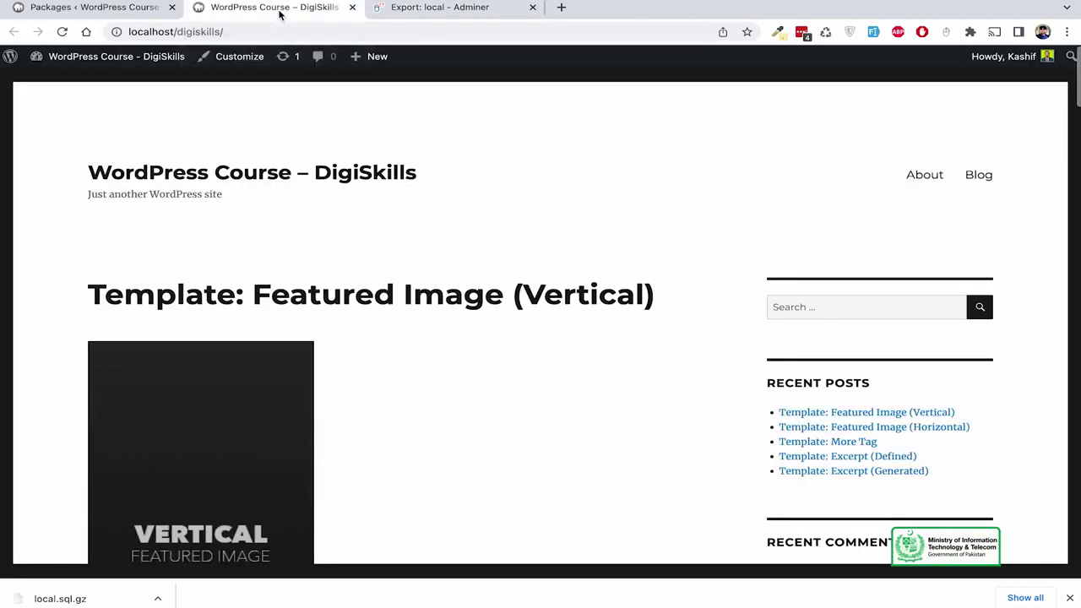
left_click(176, 32)
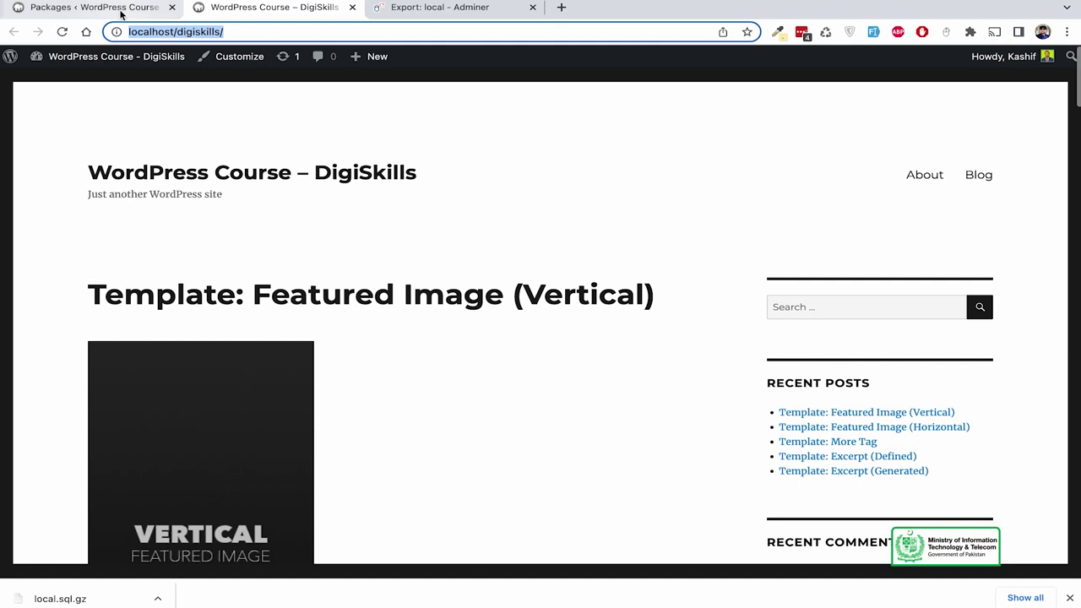
left_click(202, 31)
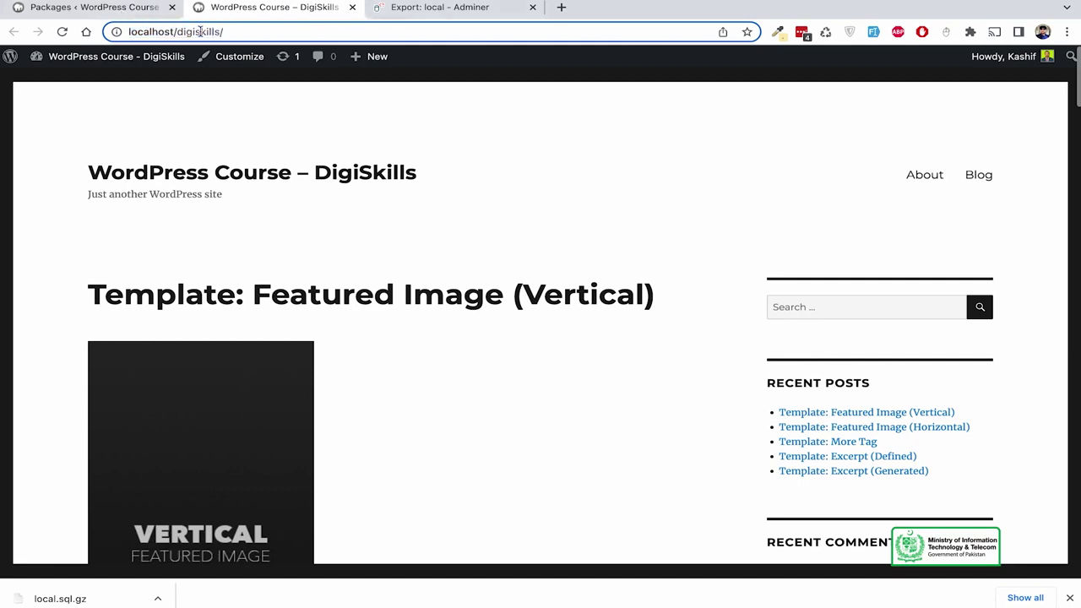
type("demo")
key("Return")
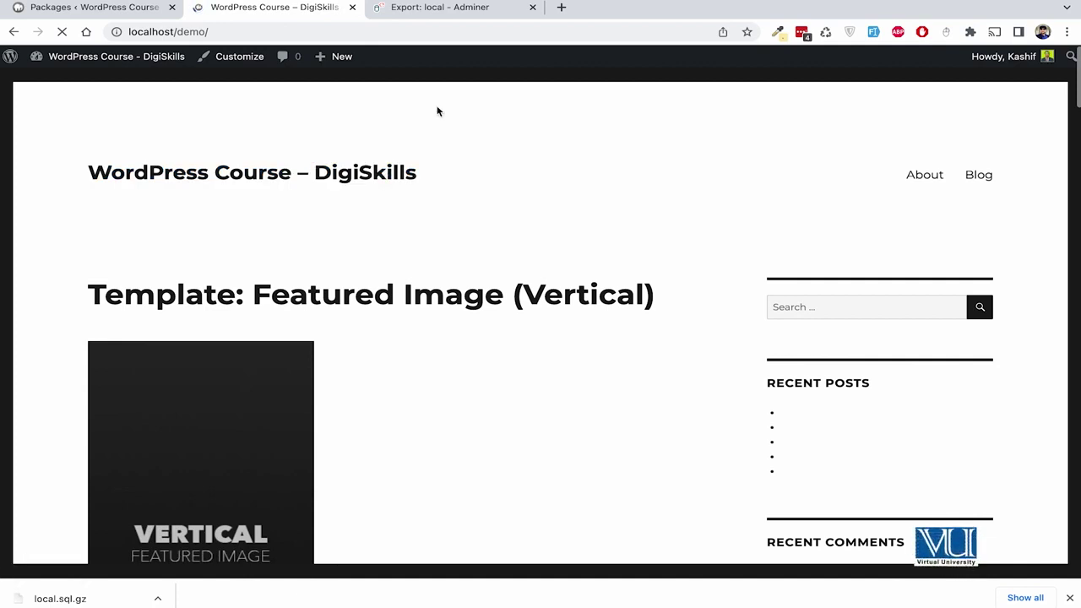
mouse_move(425, 597)
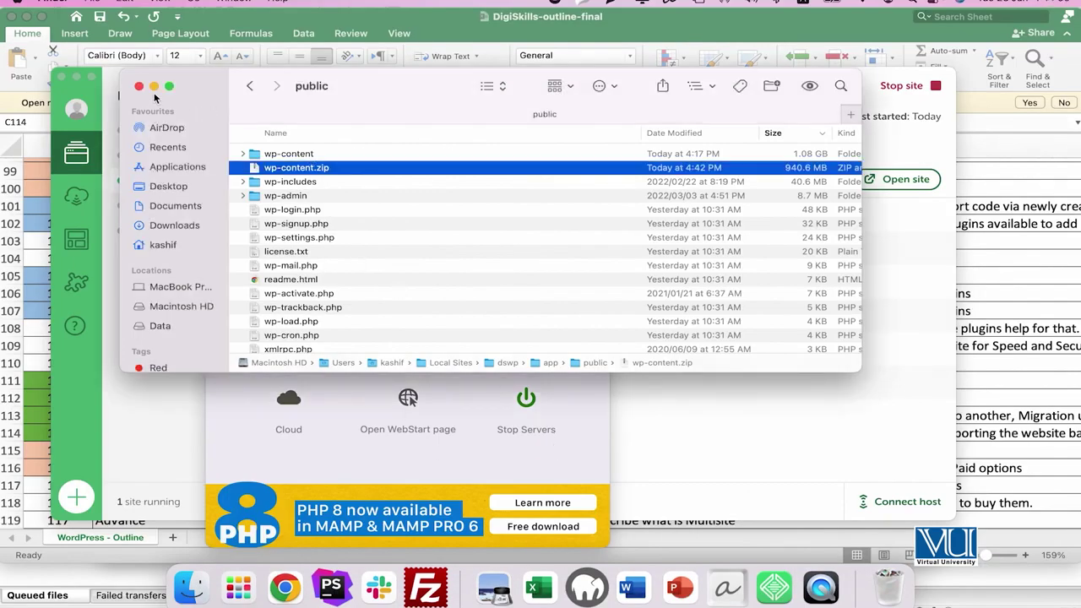
Bring up the demo folder window in Finder.
left_click_drag(454, 102, 540, 122)
right_click(191, 588)
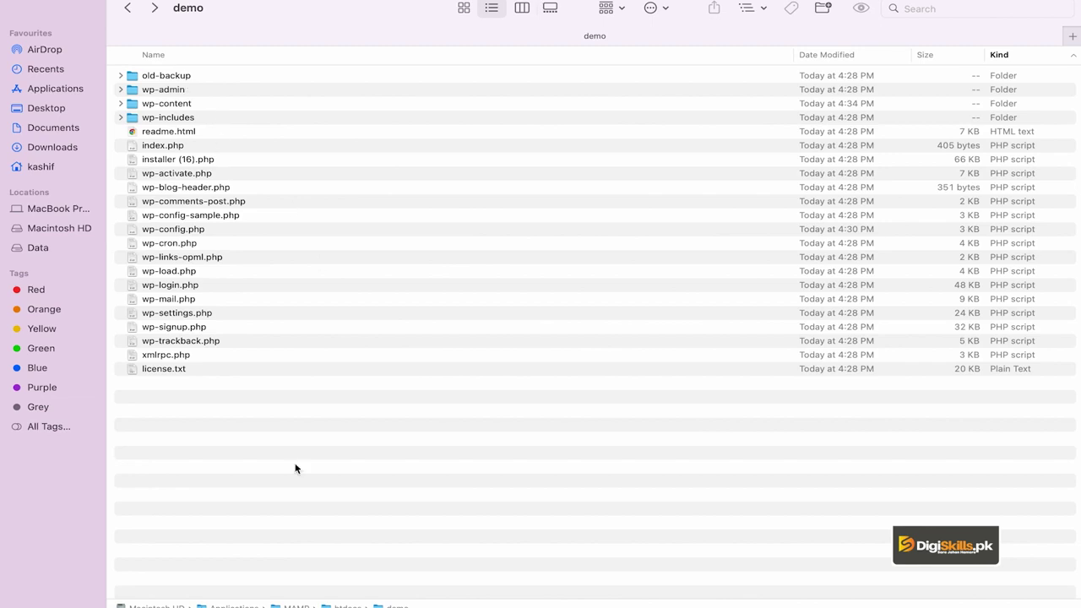
left_click(191, 588)
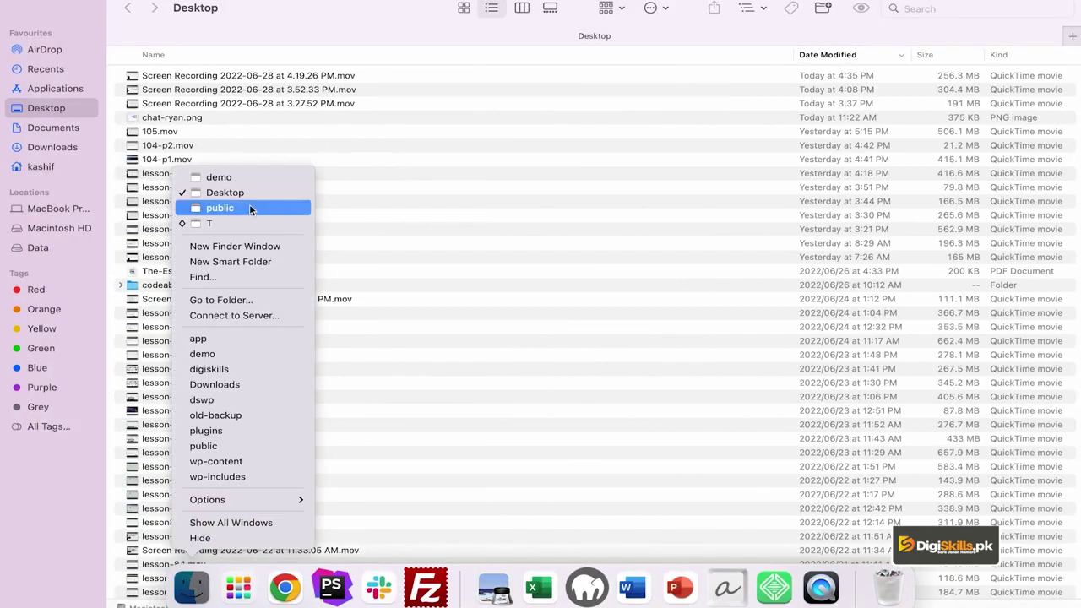
left_click(248, 208)
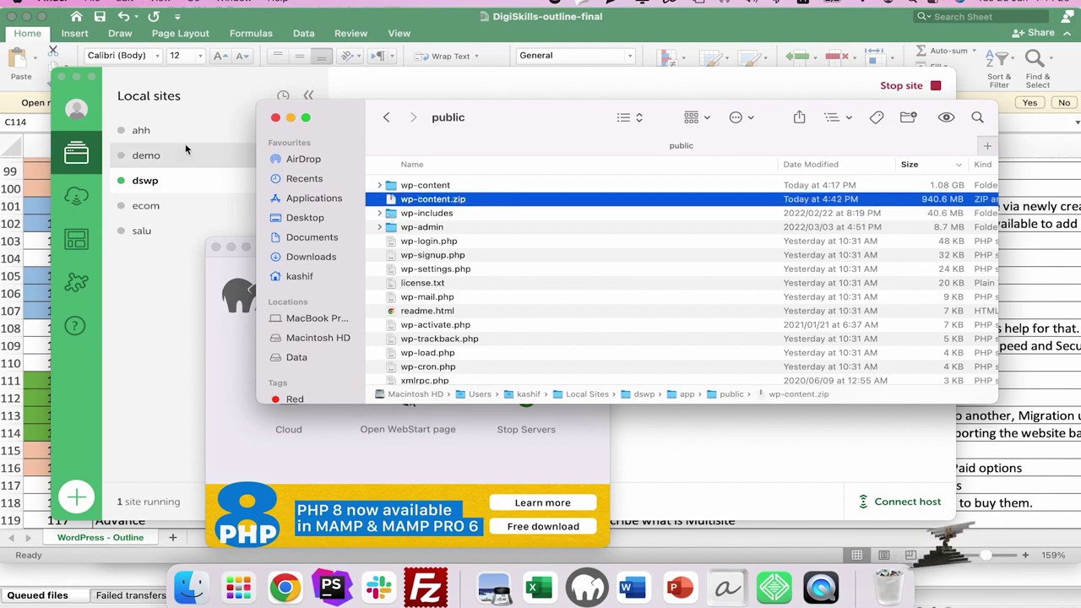
right_click(193, 590)
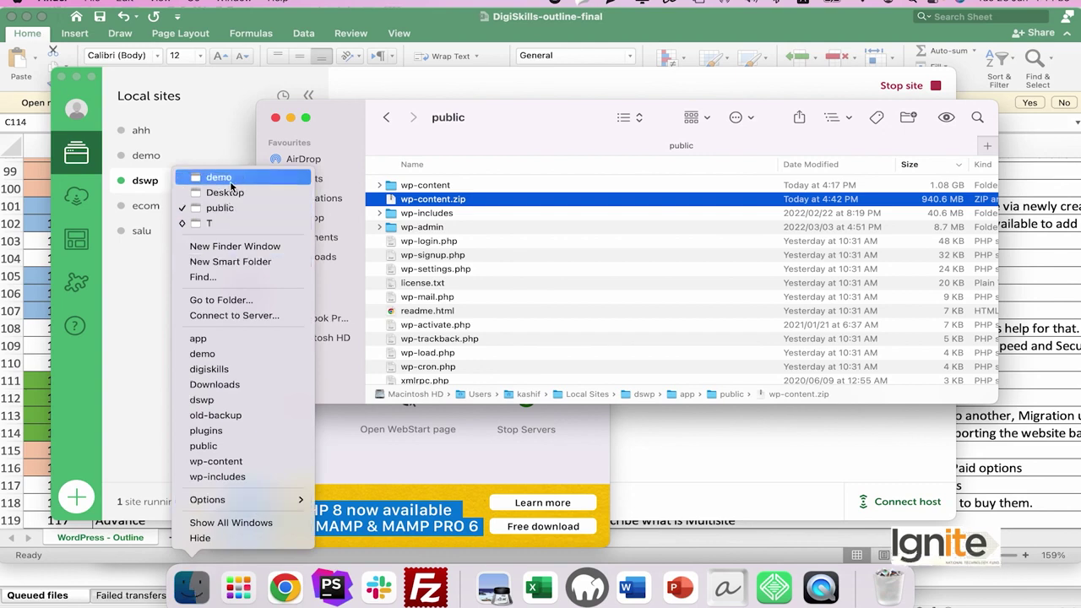
left_click(230, 179)
Move the old WordPress files in demo to the Bin, keeping old-backup and wp-content.zip.
left_click(369, 368)
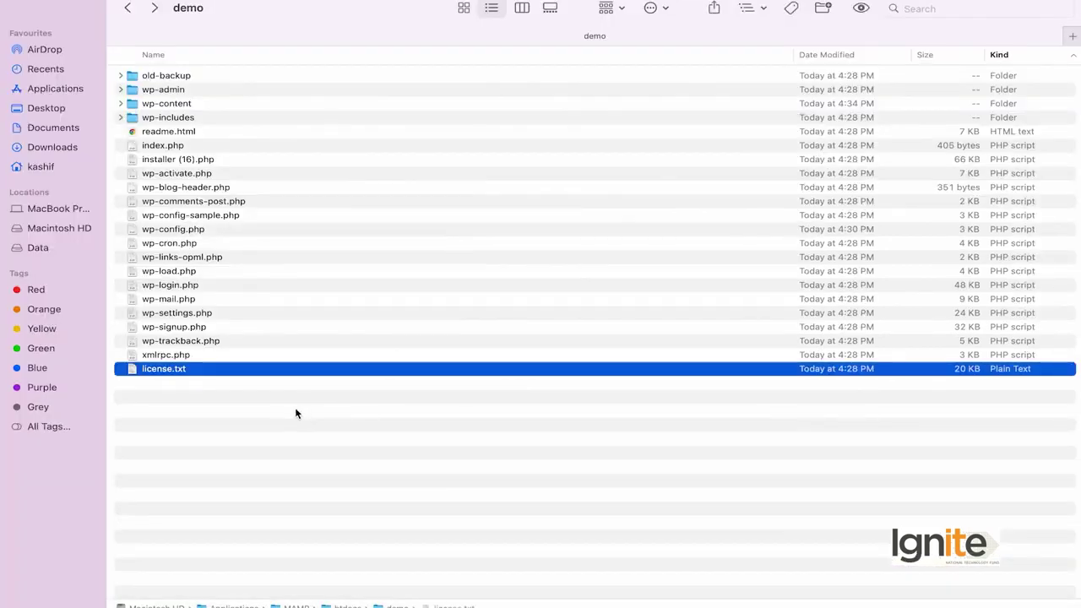
left_click(294, 409)
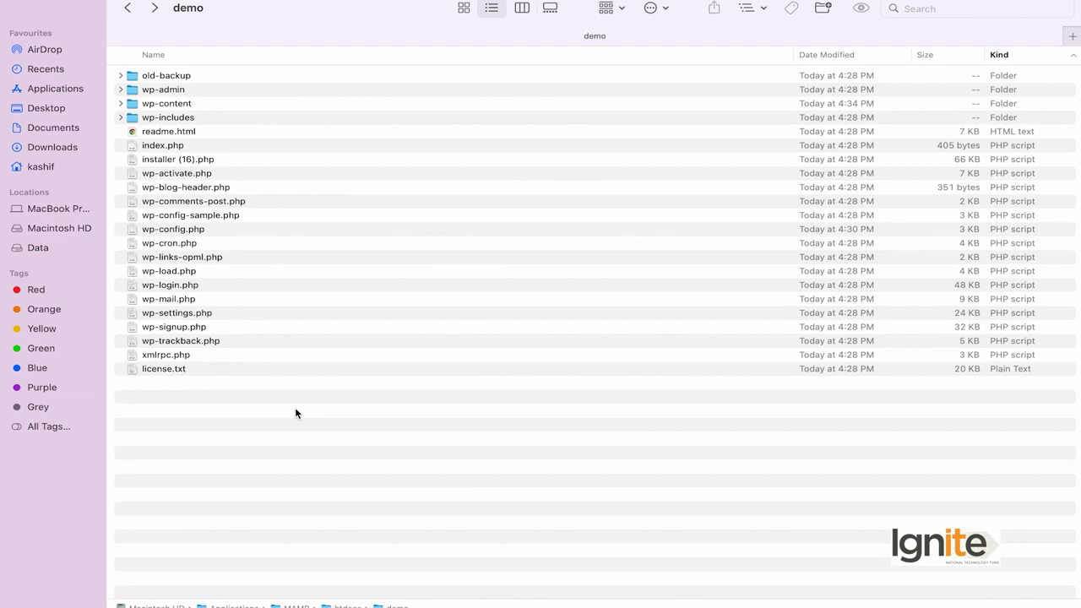
left_click_drag(241, 399, 230, 89)
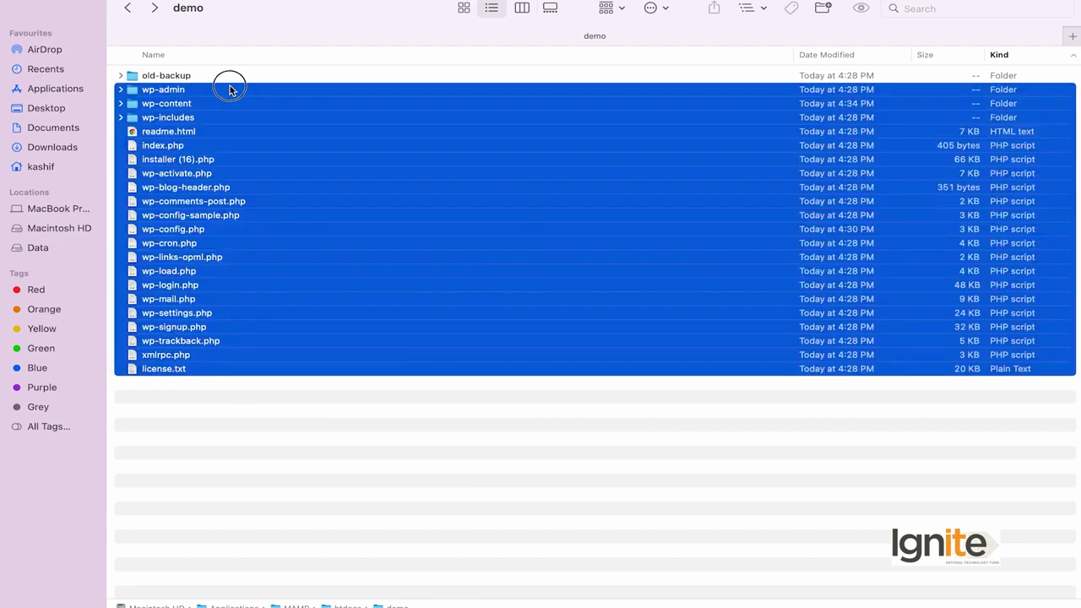
right_click(240, 91)
left_click(320, 151)
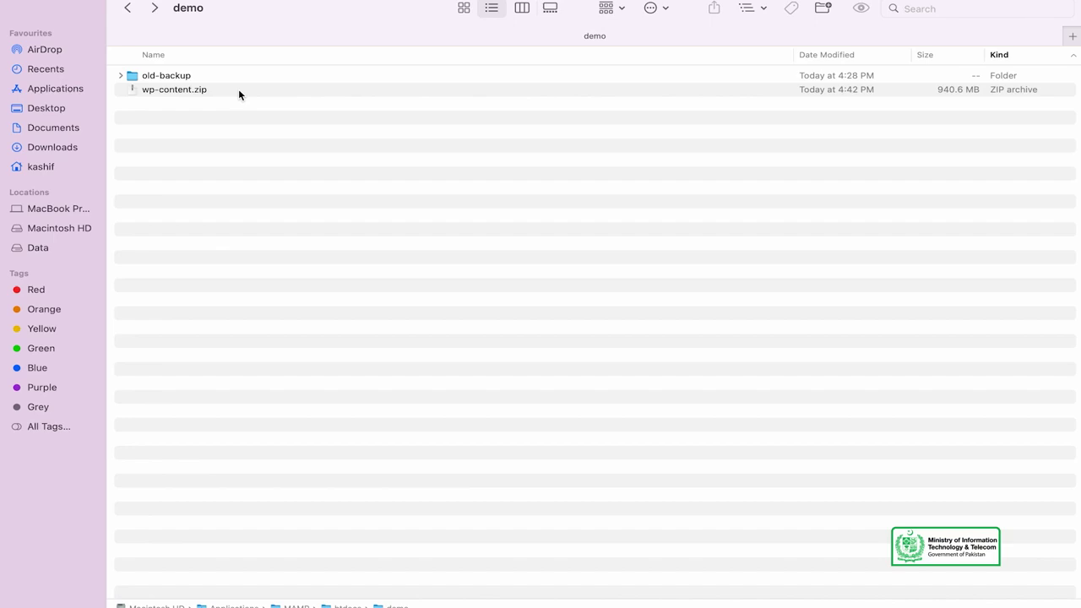
left_click(238, 92)
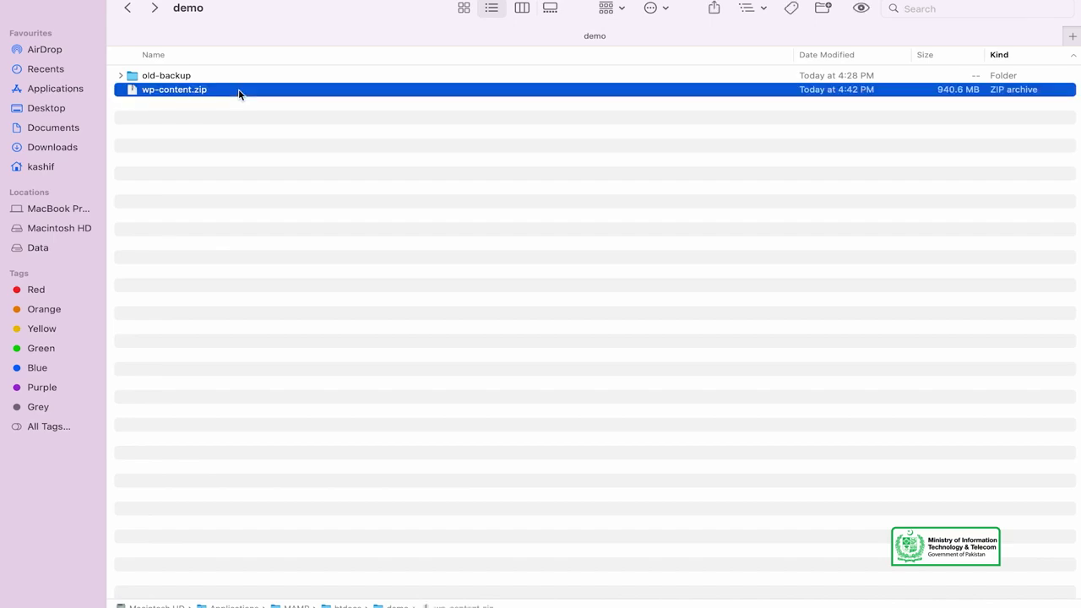
right_click(238, 90)
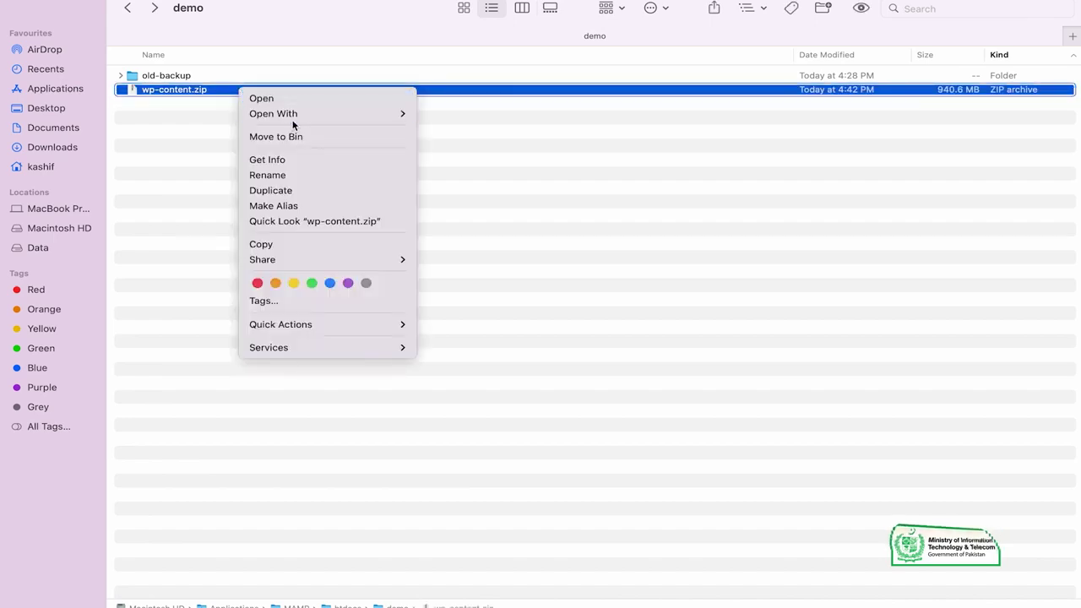
mouse_move(297, 118)
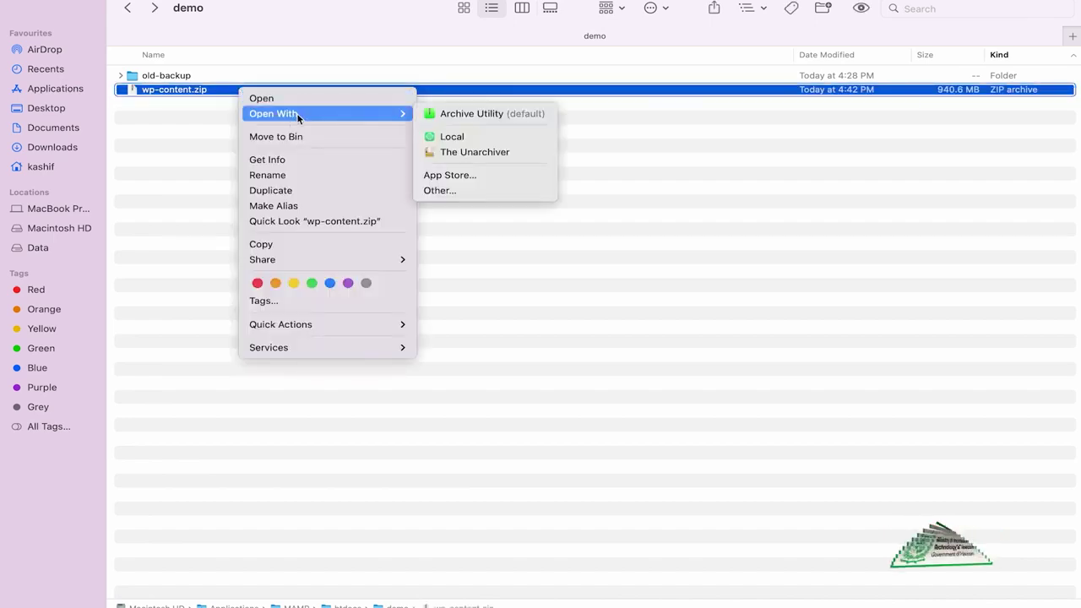
Extract wp-content.zip with The Unarchiver and check the new wp-content folder in demo.
left_click(495, 154)
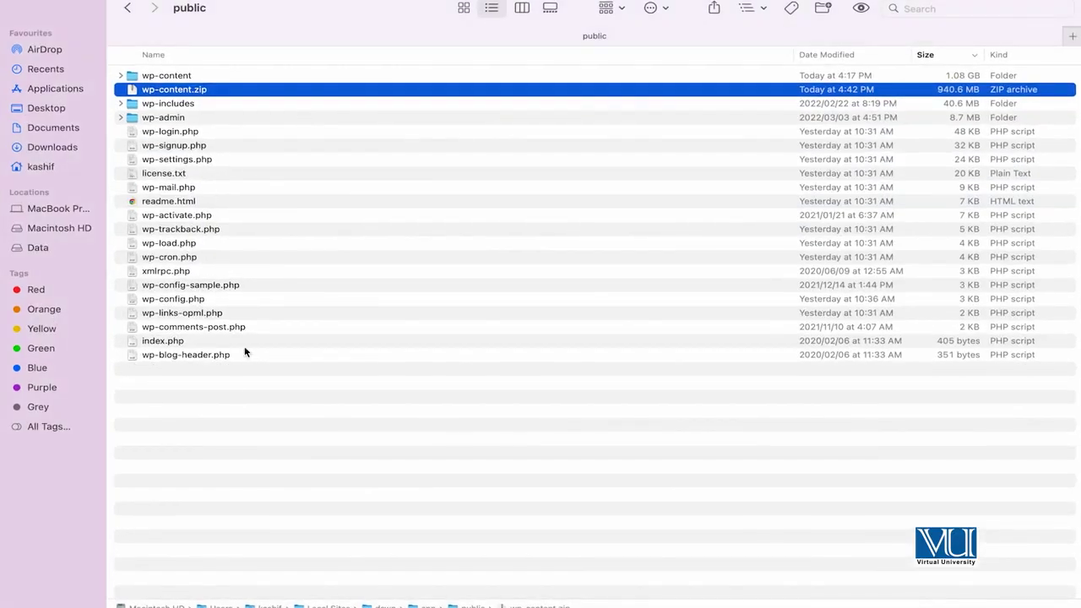
right_click(168, 587)
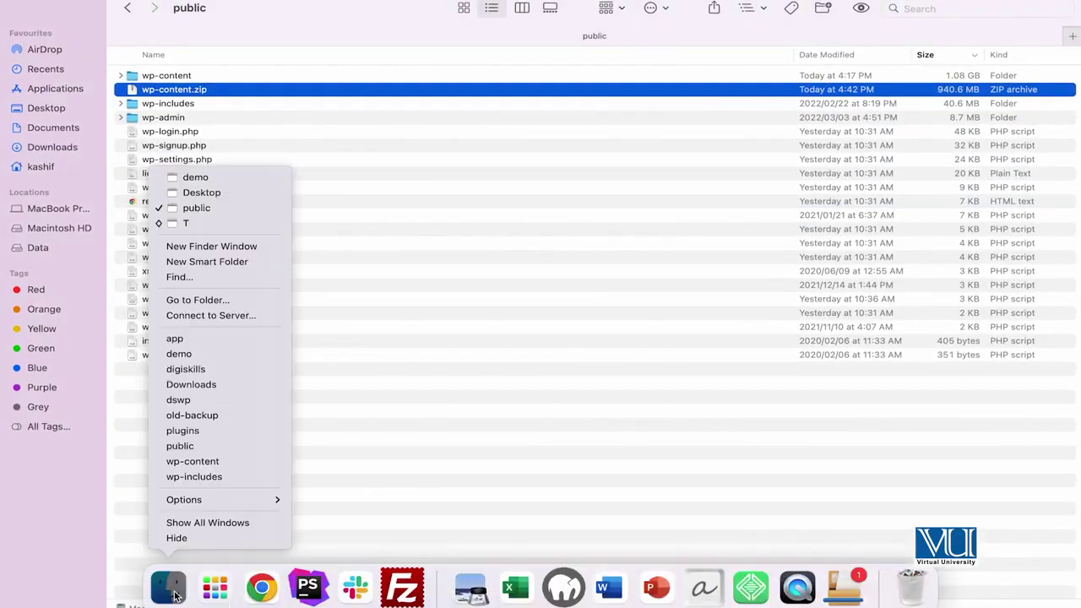
left_click(244, 180)
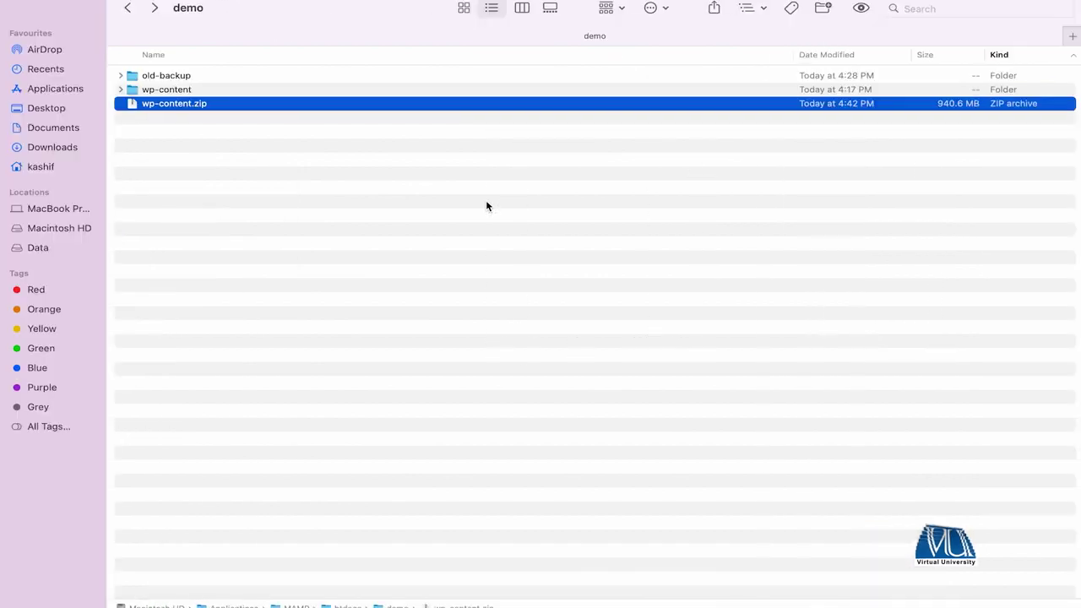
double_click(169, 90)
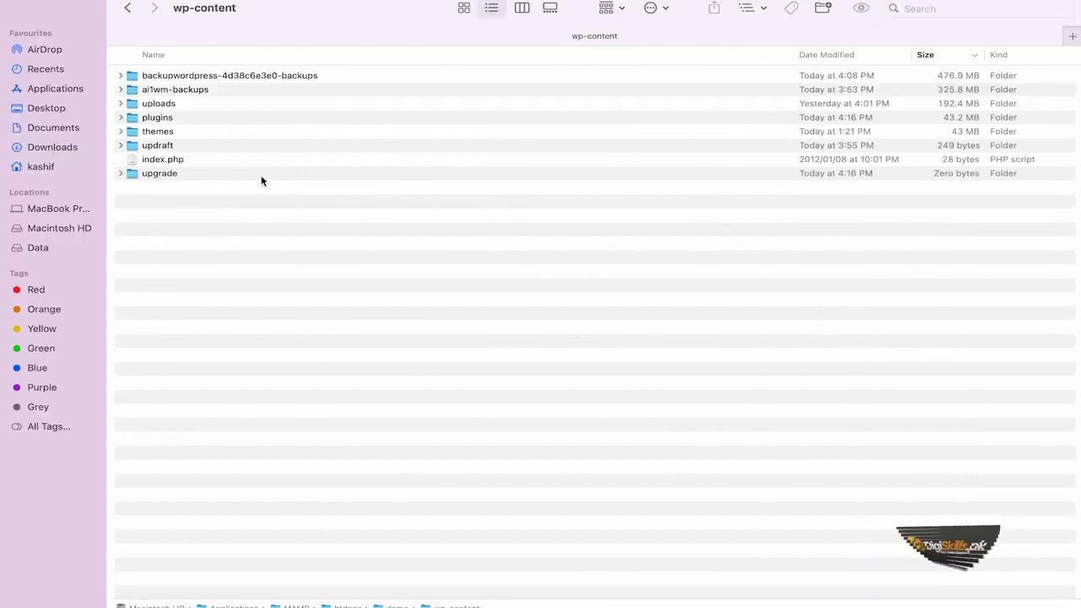
left_click(128, 8)
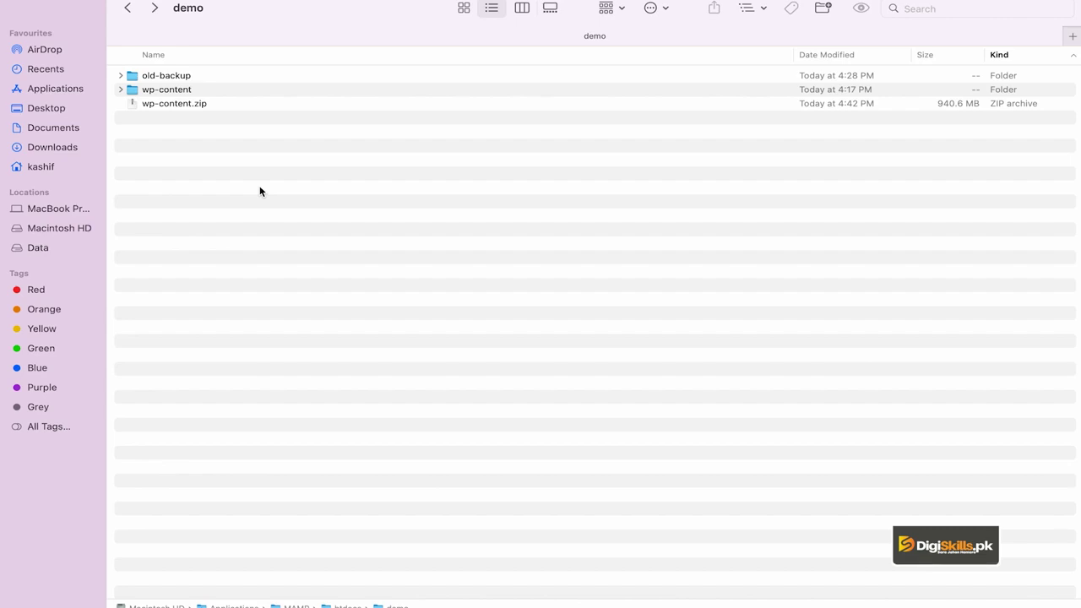
left_click(185, 91)
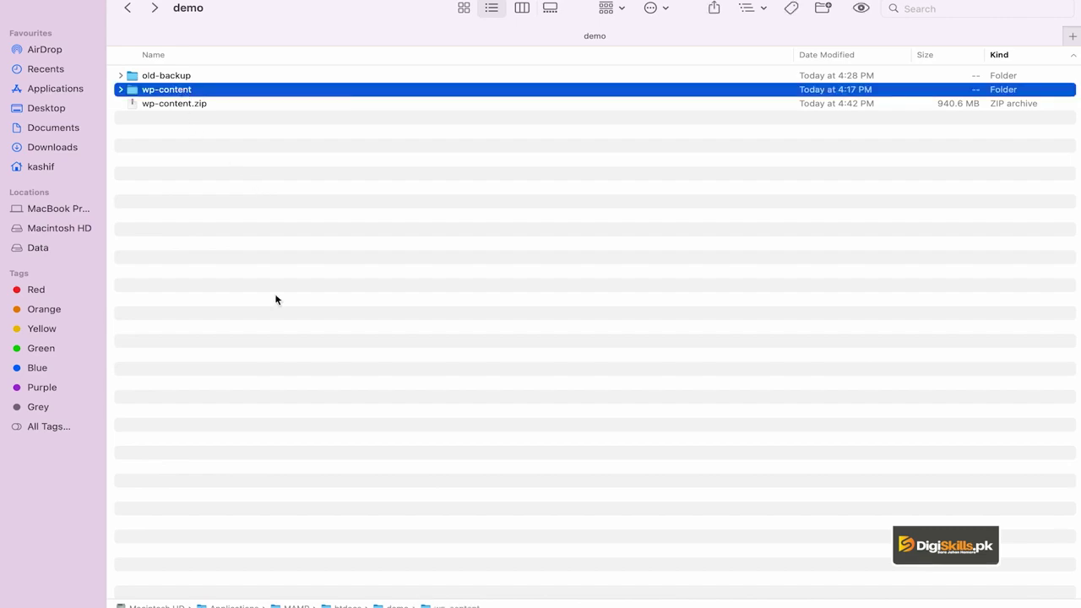
left_click(322, 320)
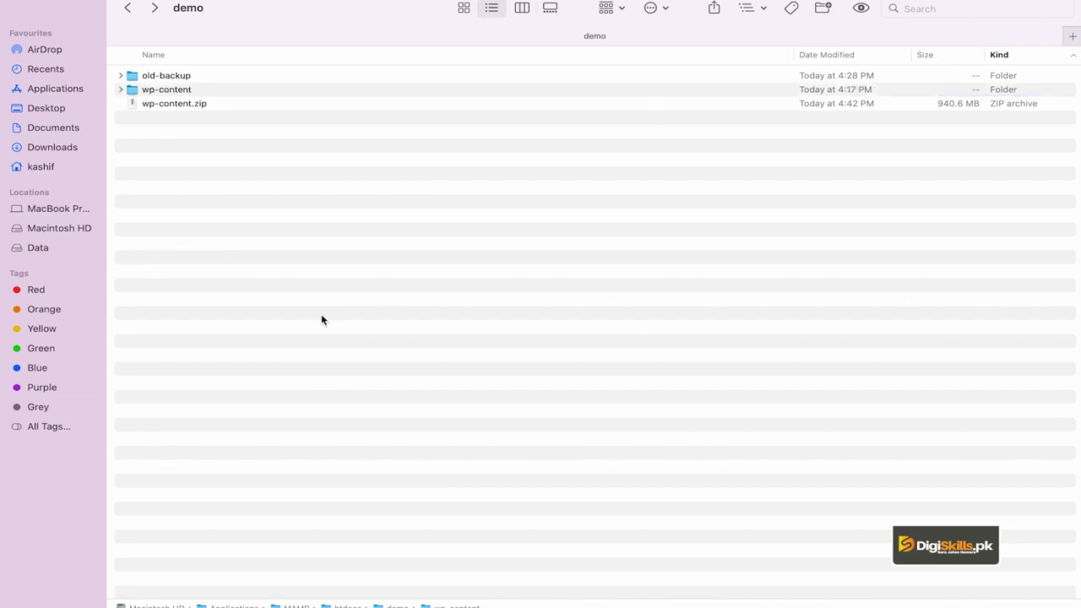
left_click(287, 588)
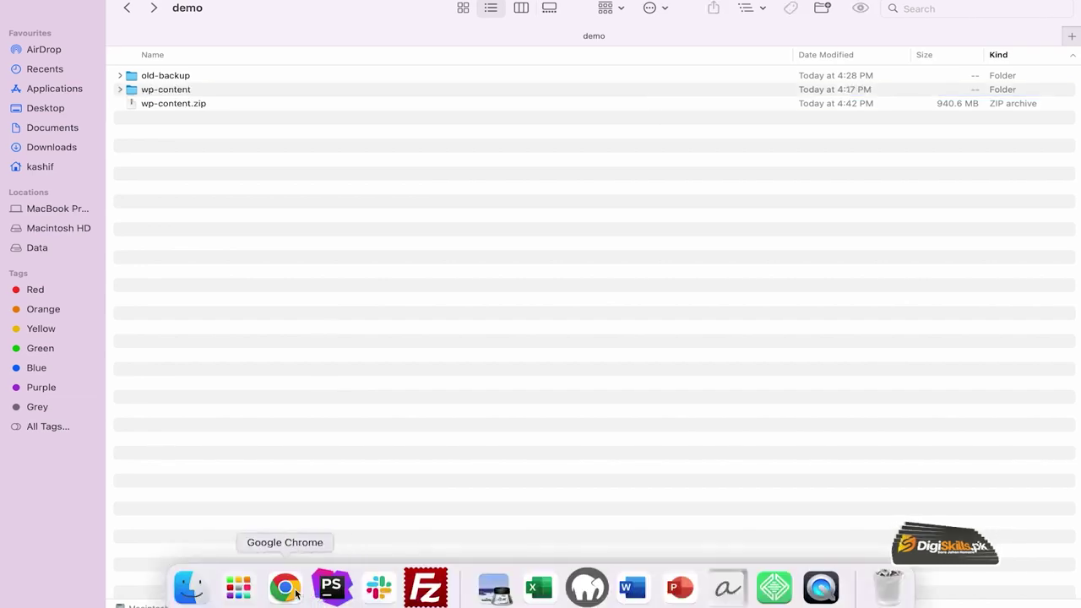
Copy the 19 core WordPress items from dswp's public folder, excluding wp-content and wp-content.zip.
mouse_move(331, 583)
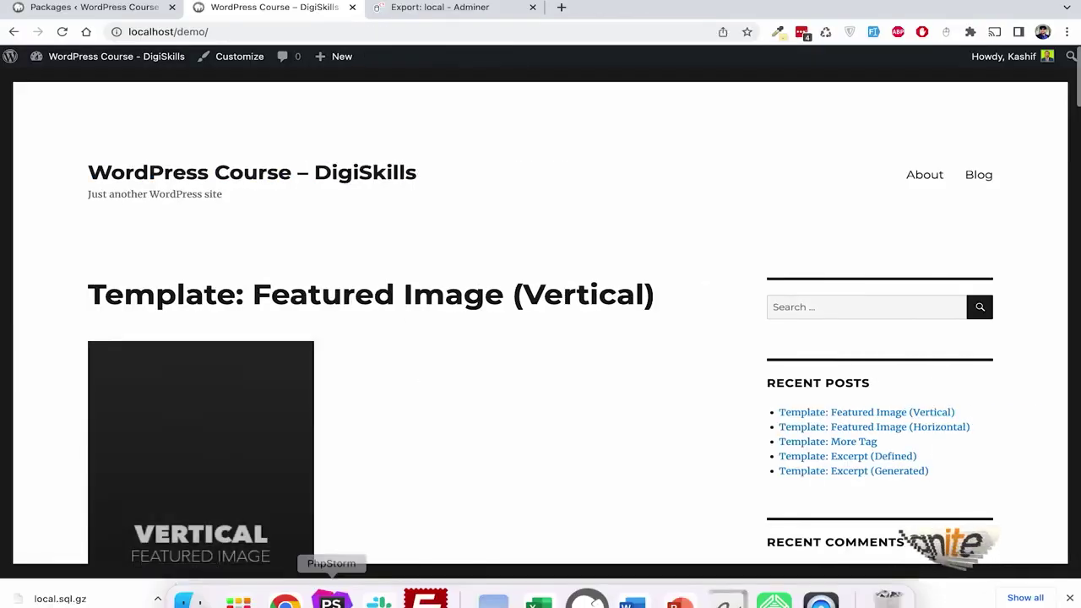
right_click(207, 595)
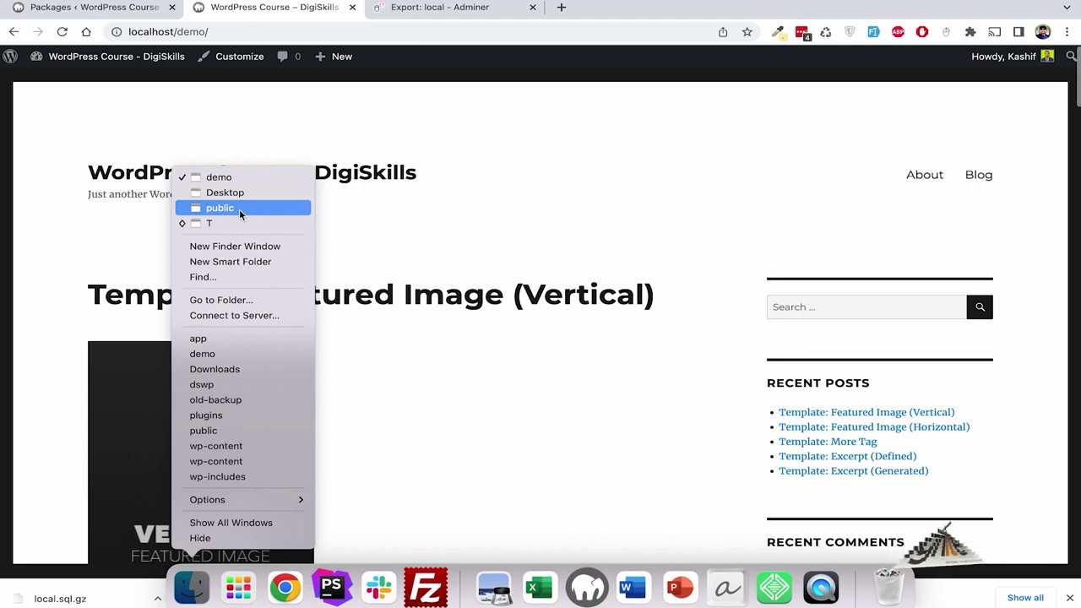
left_click(239, 208)
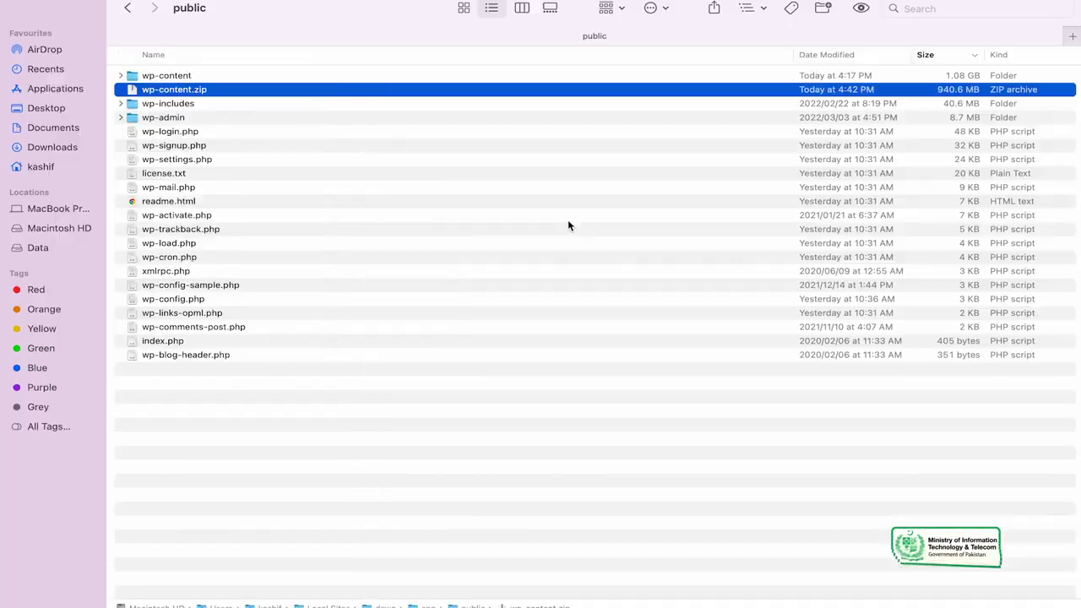
left_click(302, 244)
left_click(341, 434)
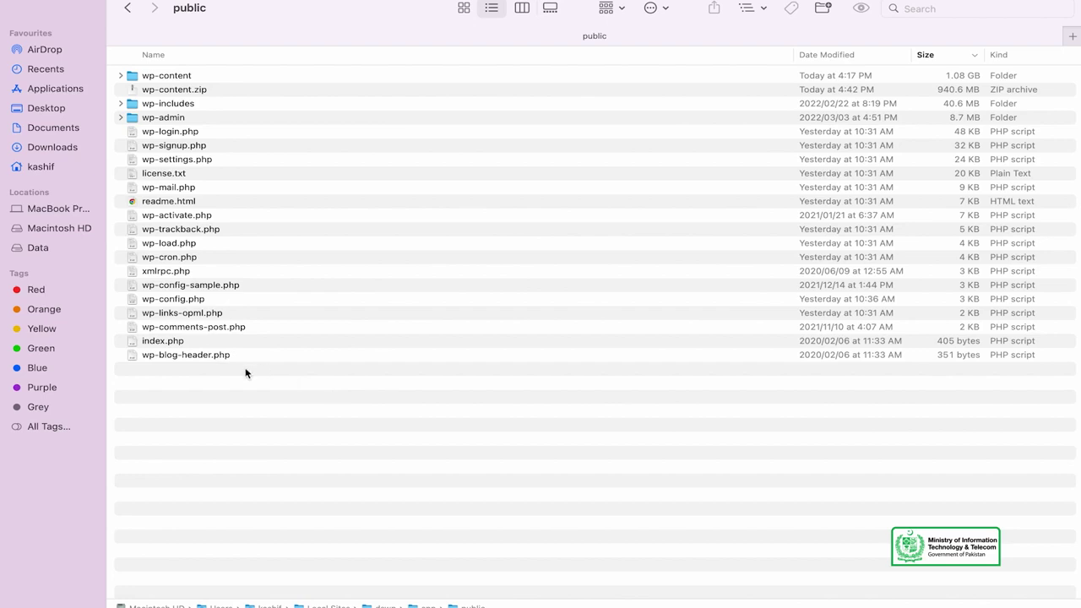
left_click_drag(230, 375, 252, 73)
left_click(203, 89, "super")
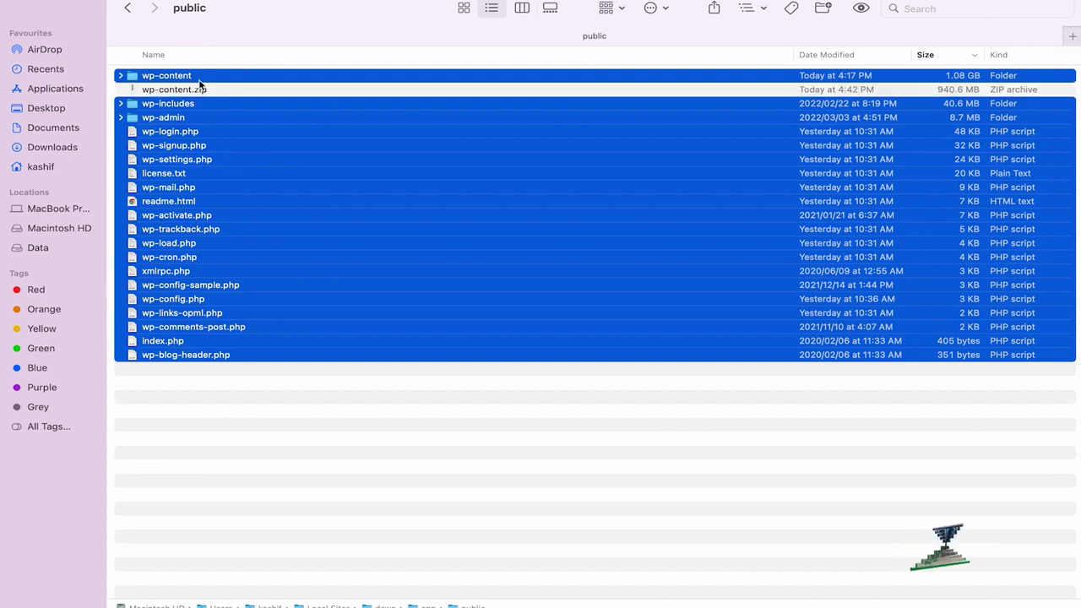
left_click(201, 80, "super")
right_click(224, 105)
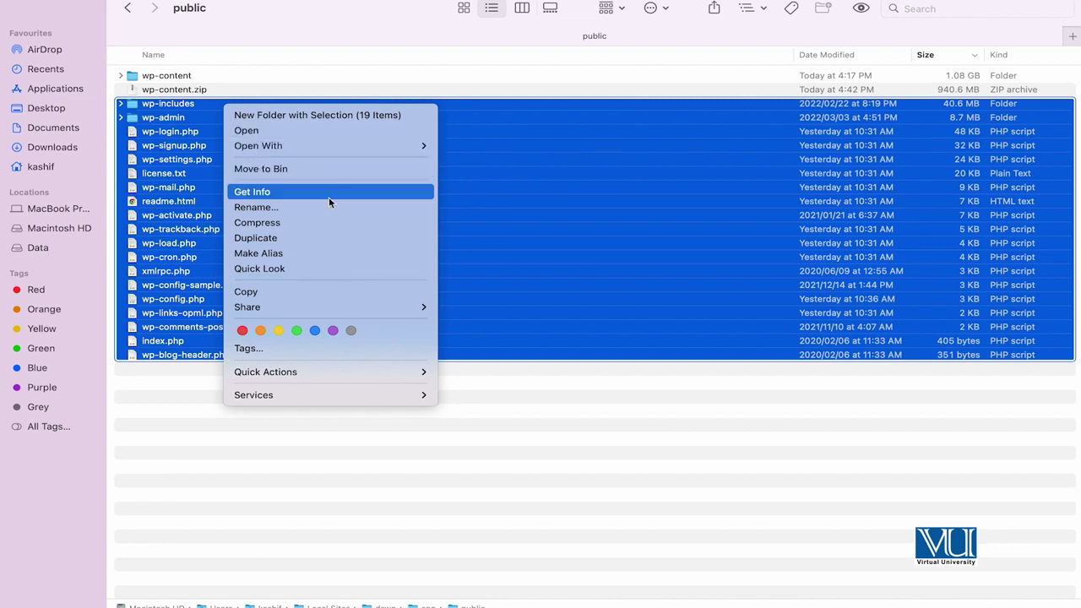
left_click(327, 296)
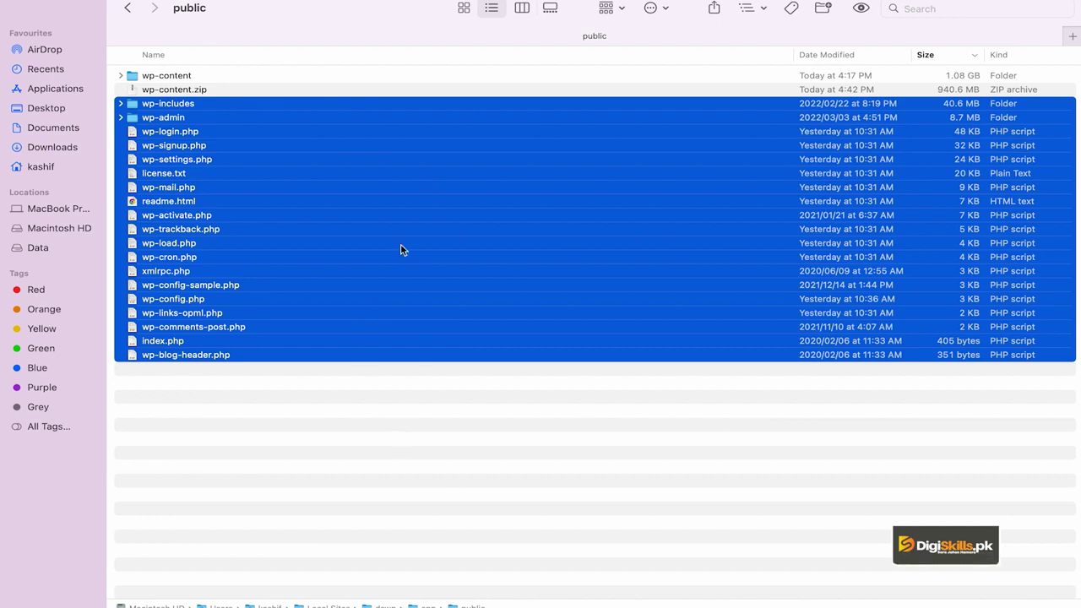
Open the demo folder's wp-config.php with PhpStorm.
right_click(192, 591)
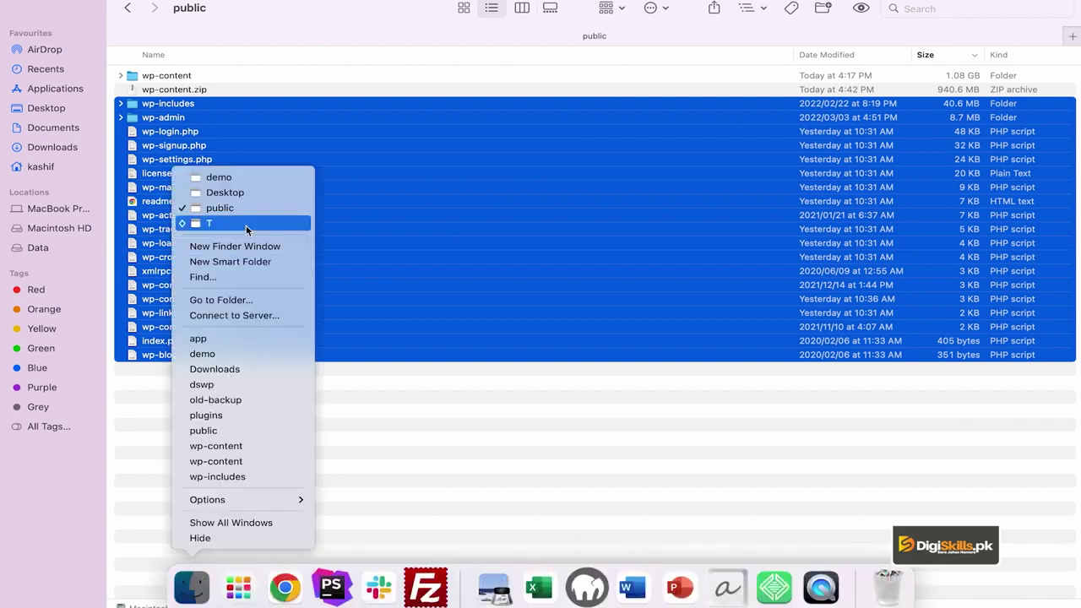
left_click(248, 177)
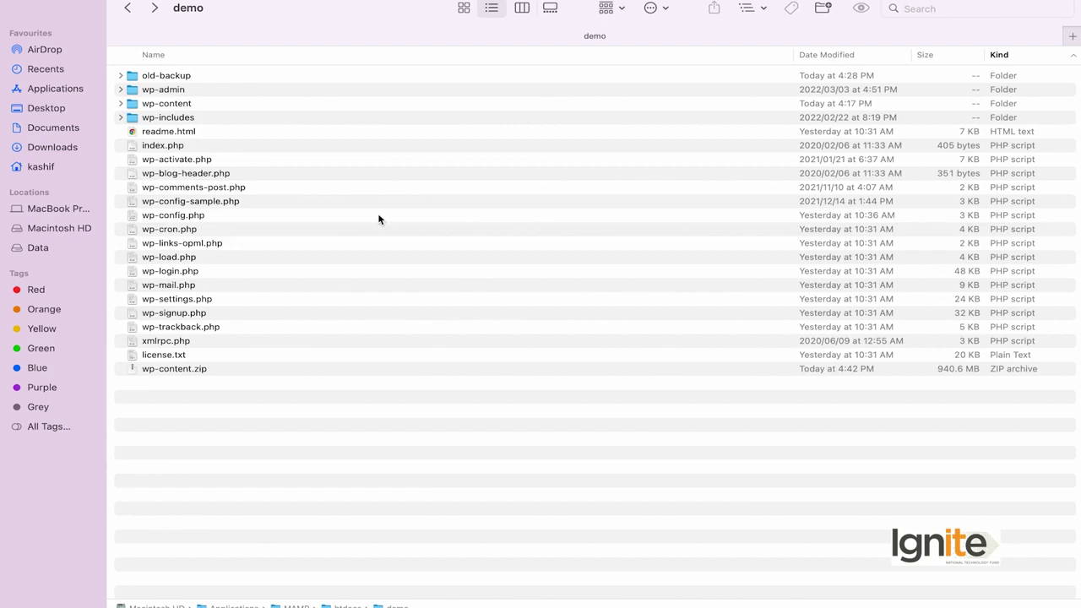
left_click(229, 216)
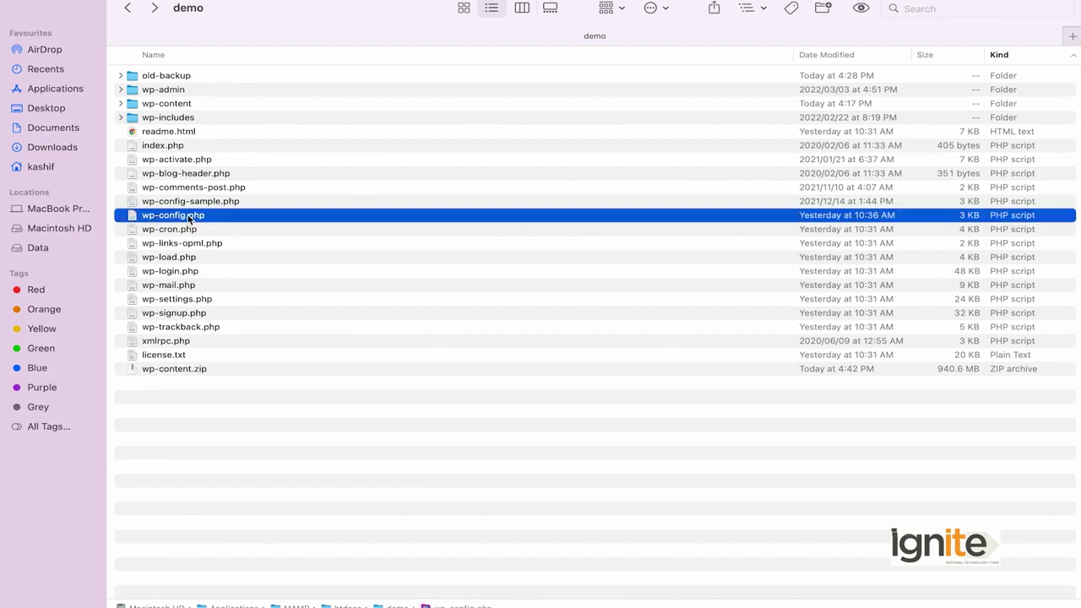
right_click(209, 218)
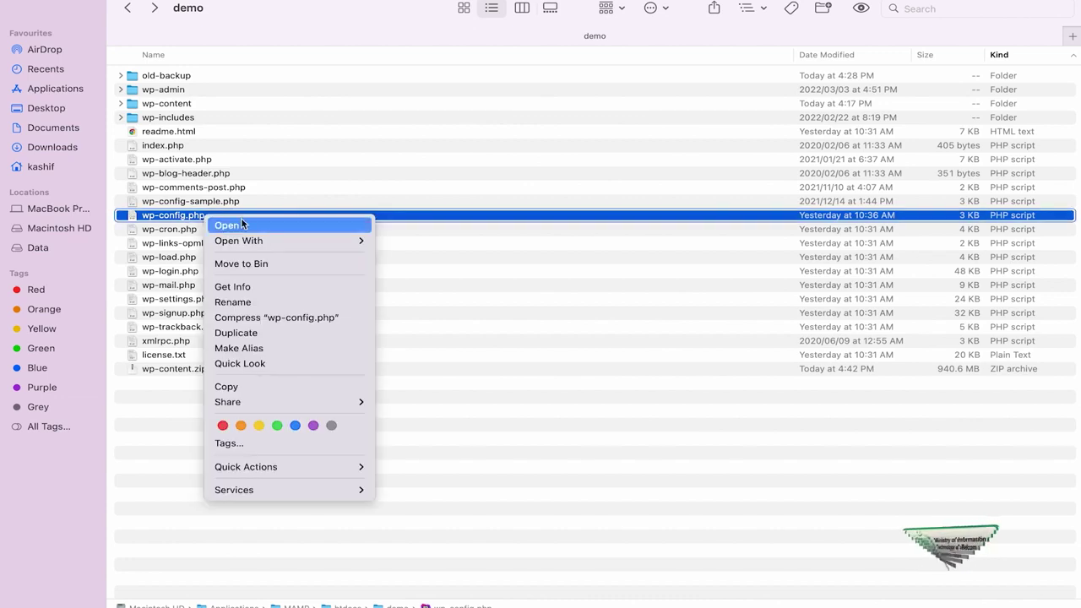
mouse_move(270, 240)
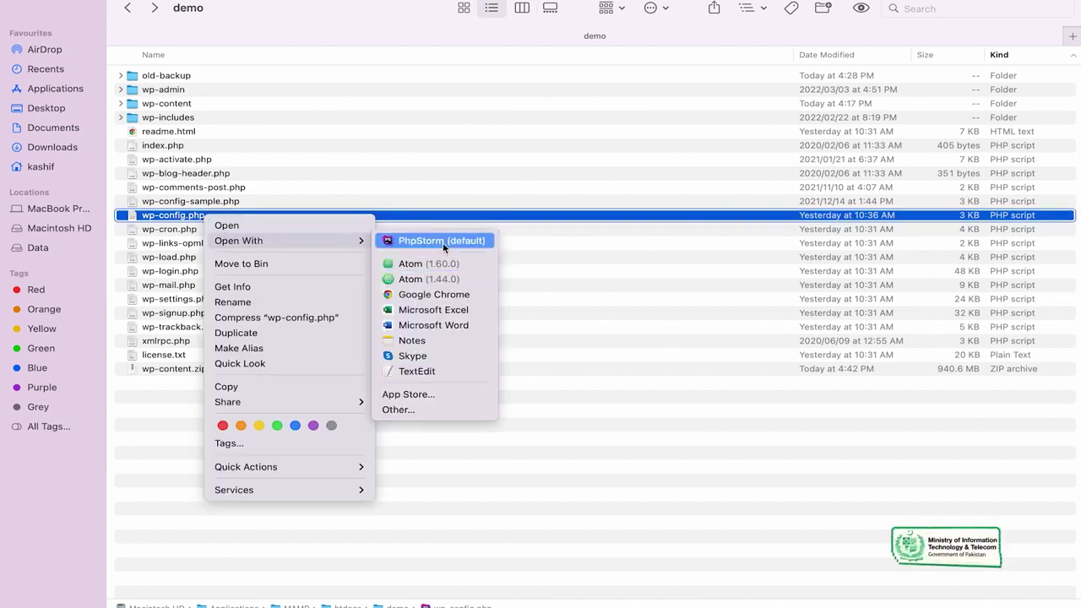
left_click(442, 242)
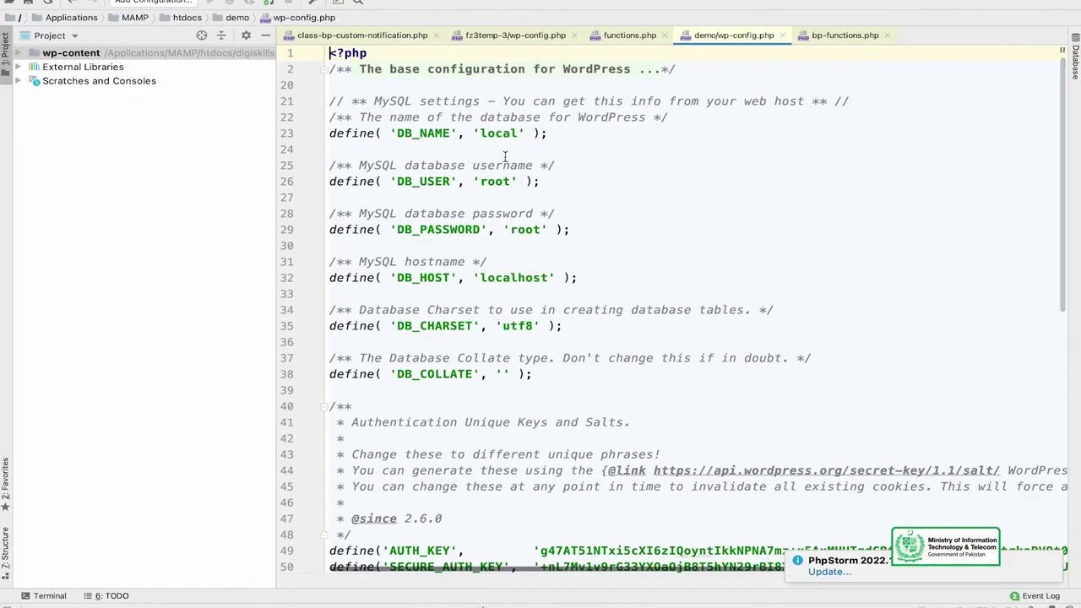
Change DB_NAME from 'local' to 'localhost', keeping the root username and password.
double_click(500, 133)
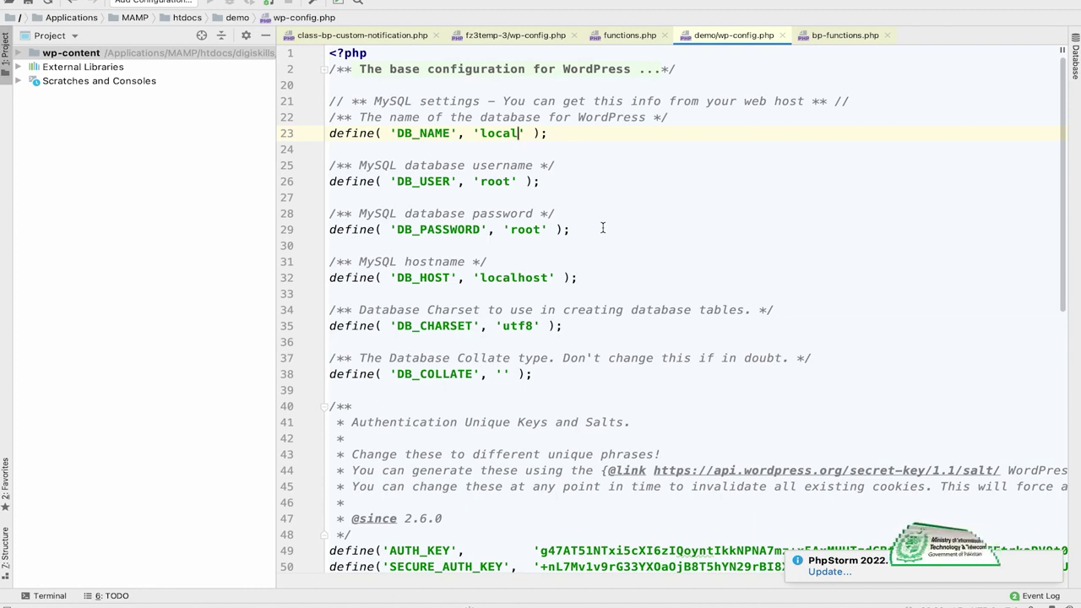
type("host")
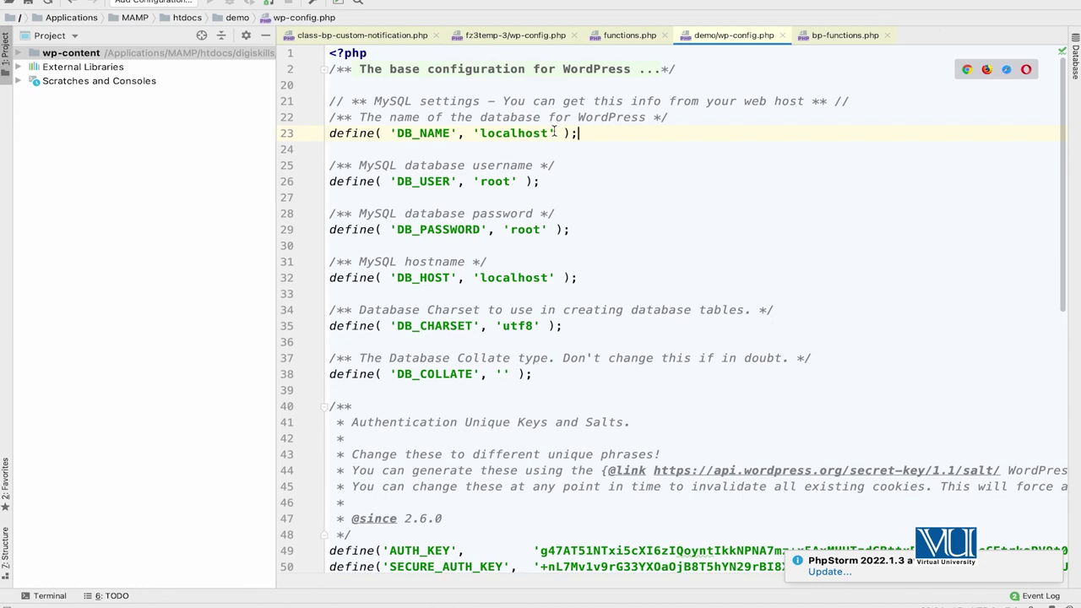
double_click(497, 181)
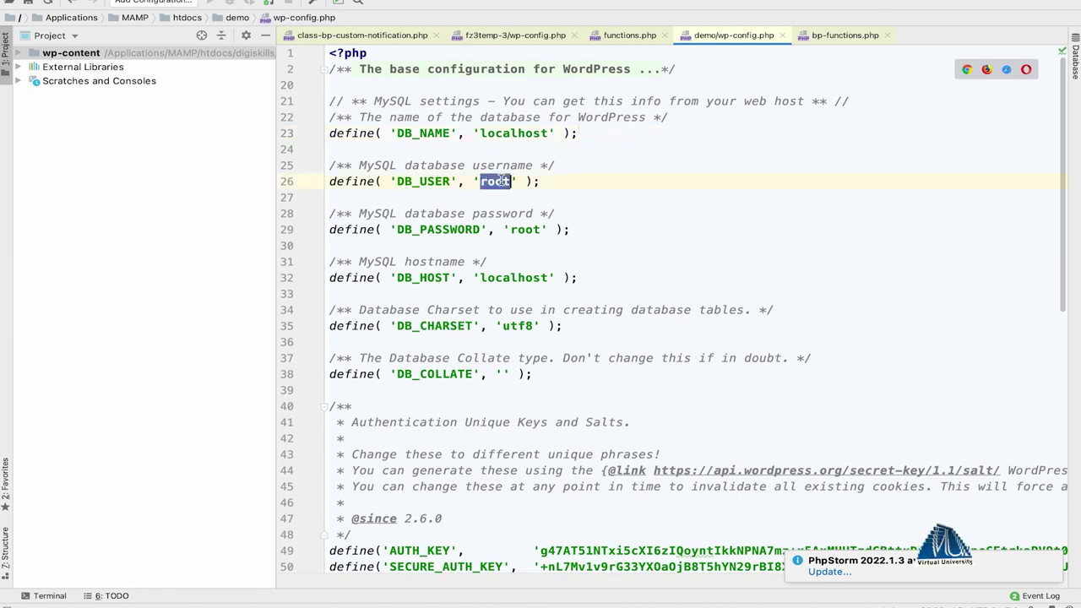
double_click(524, 230)
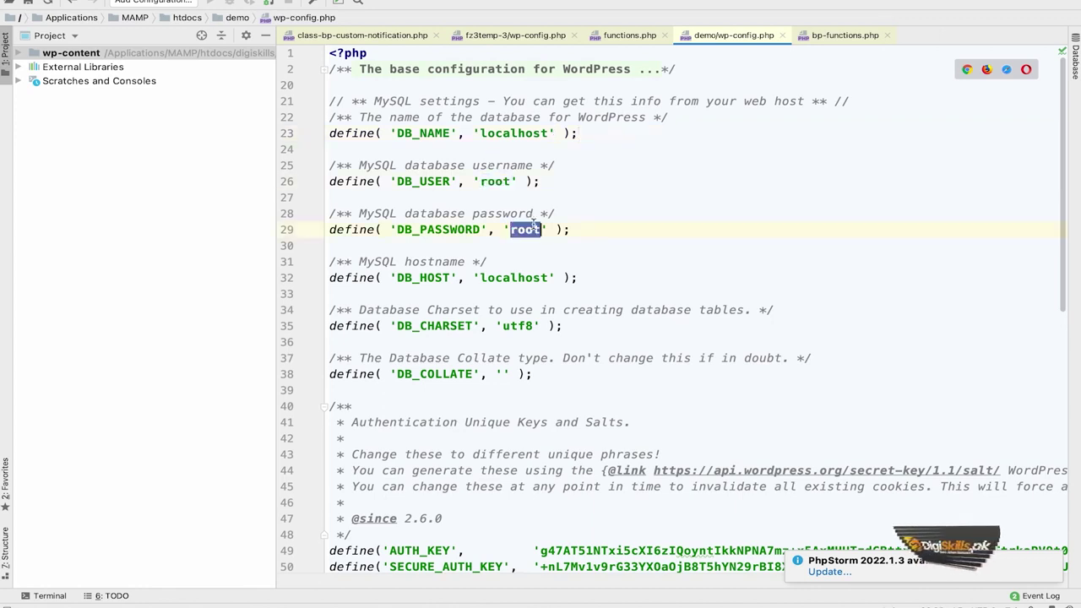
left_click(356, 242)
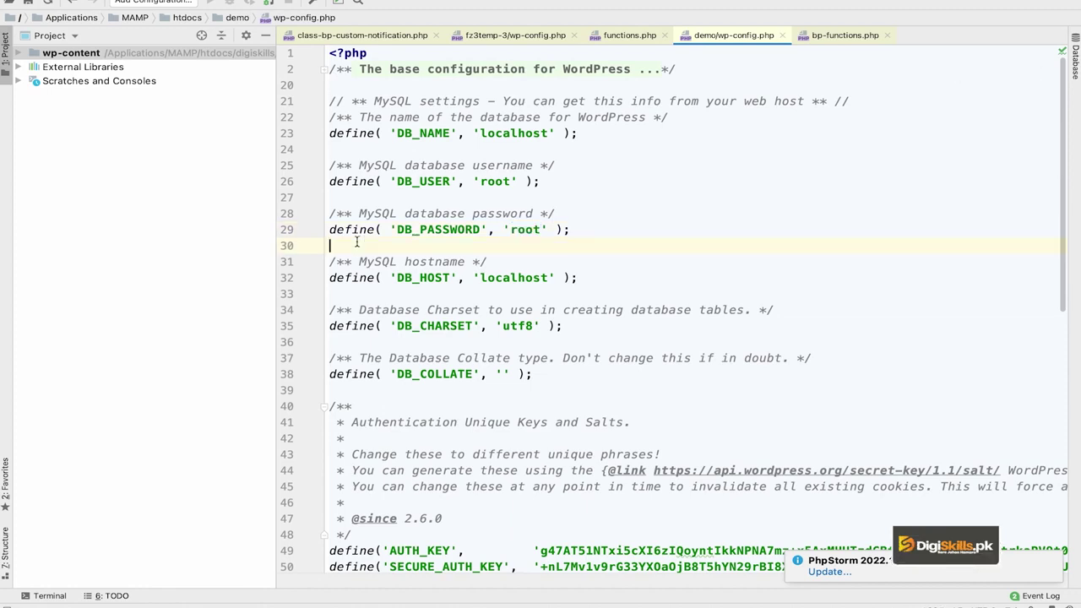
left_click(494, 175)
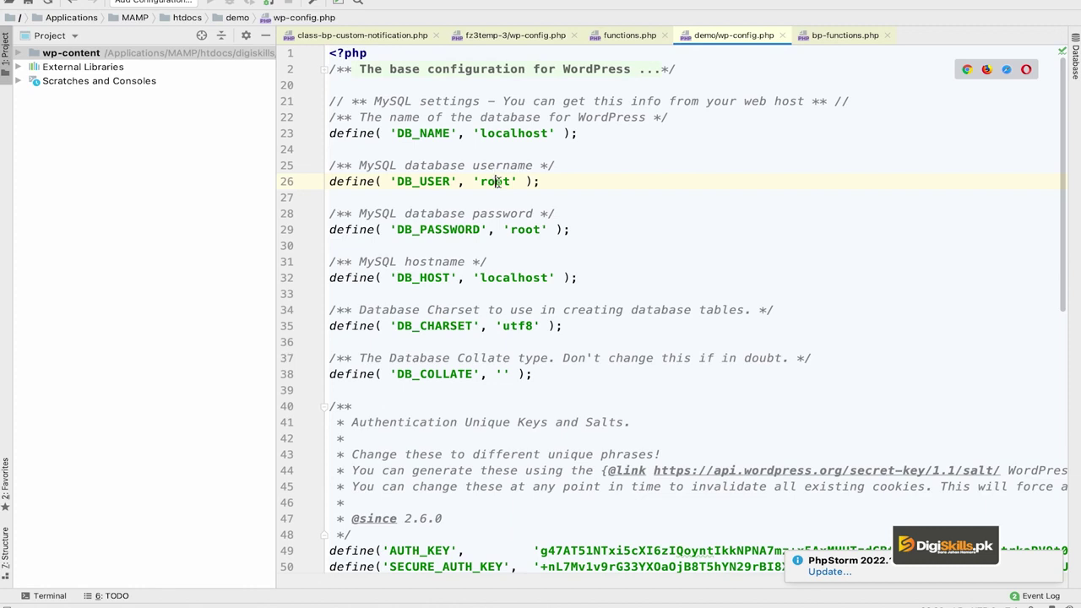
left_click(528, 232)
left_click(609, 232)
Review the database settings on lines 24–29, including DB_HOST 'localhost'.
left_click_drag(610, 232, 366, 178)
double_click(495, 180)
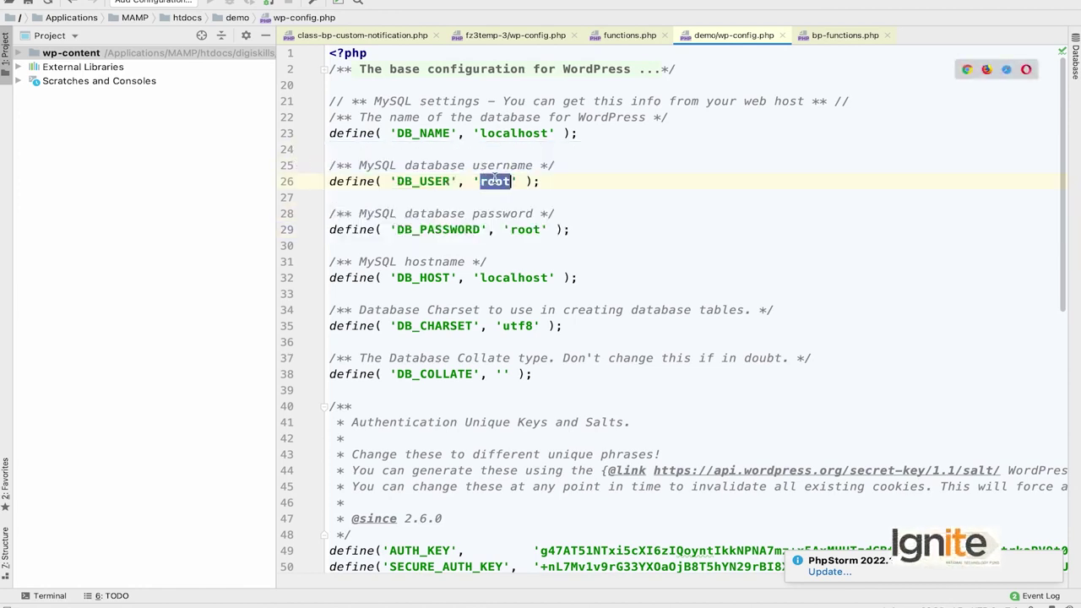
double_click(529, 231)
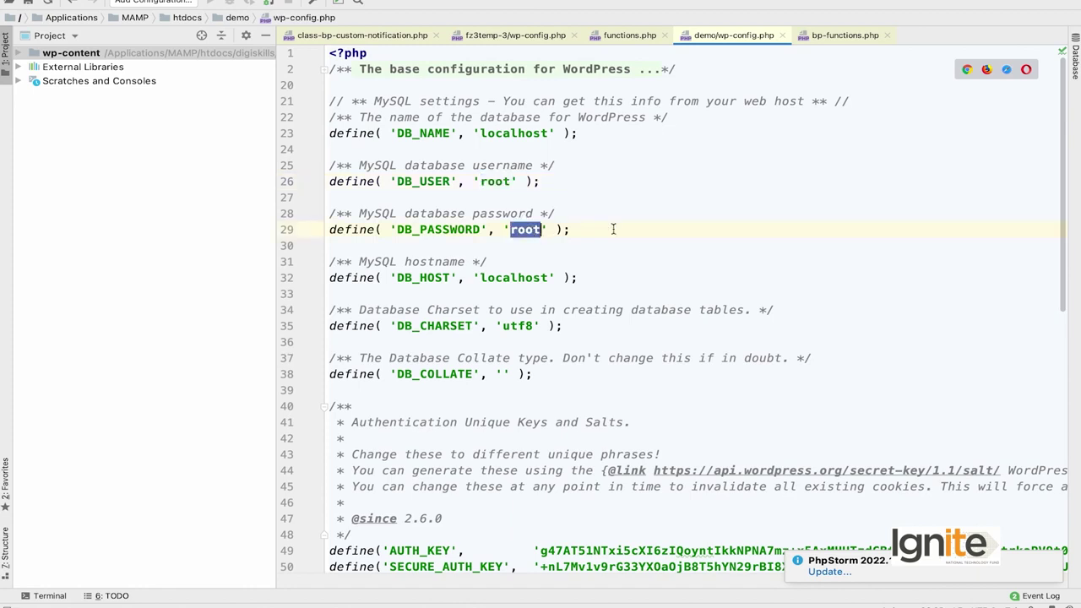
left_click(524, 277)
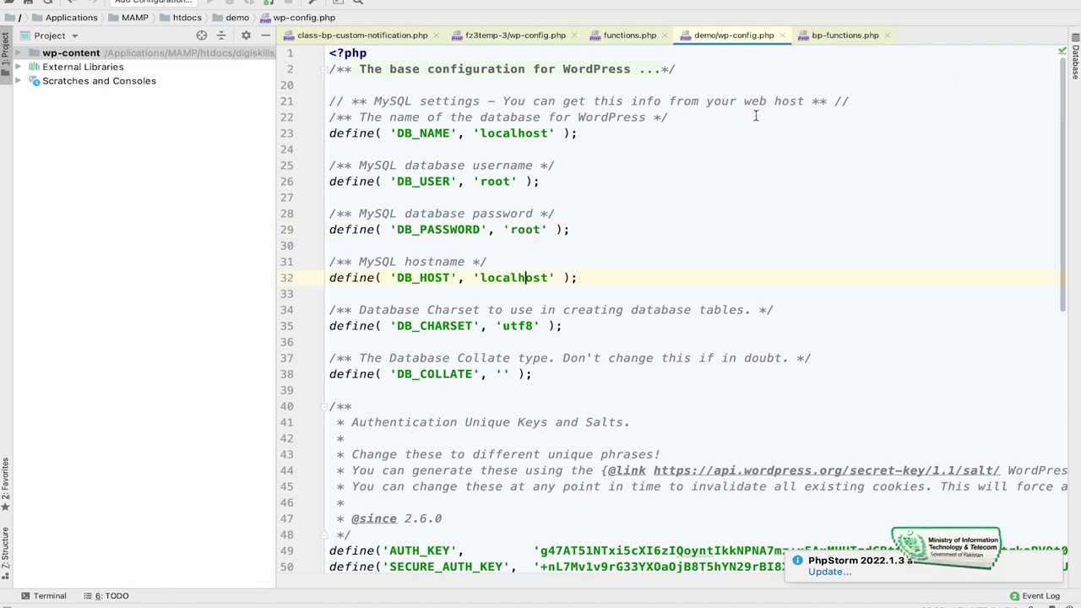
double_click(519, 133)
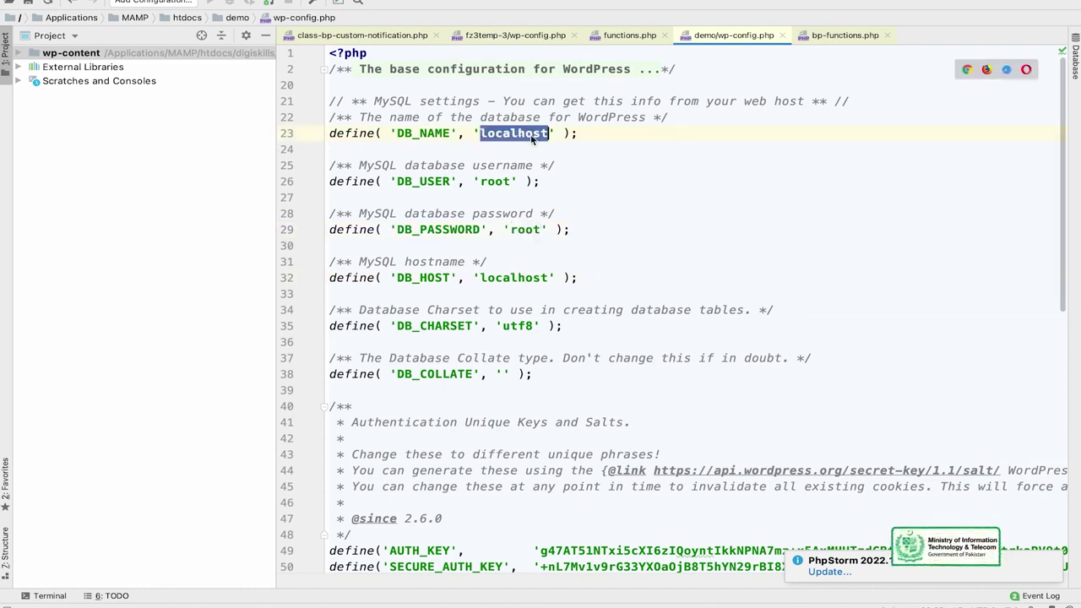
left_click(411, 129)
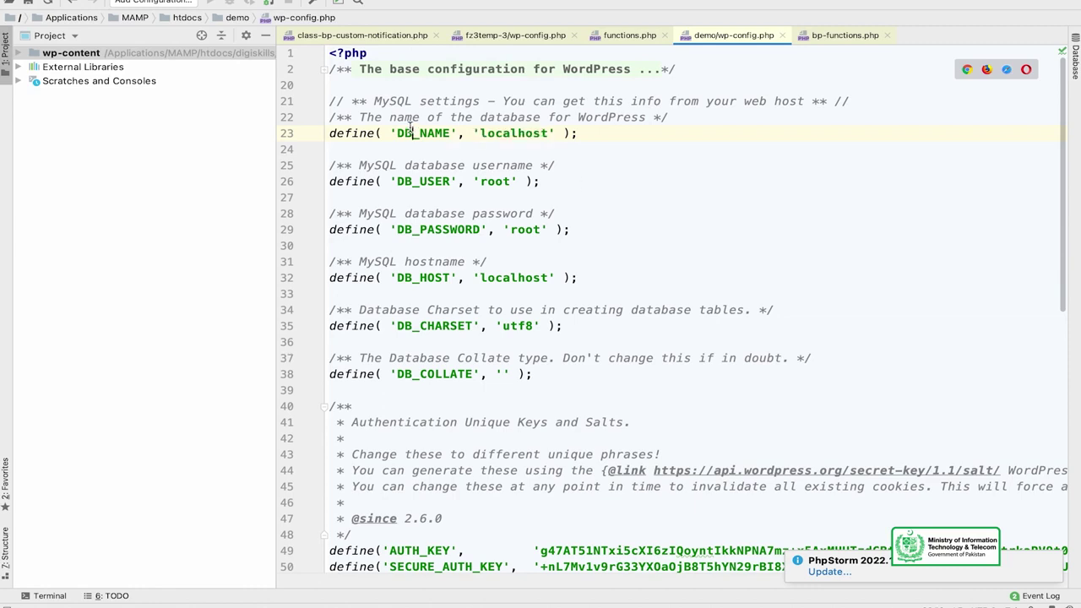
double_click(504, 131)
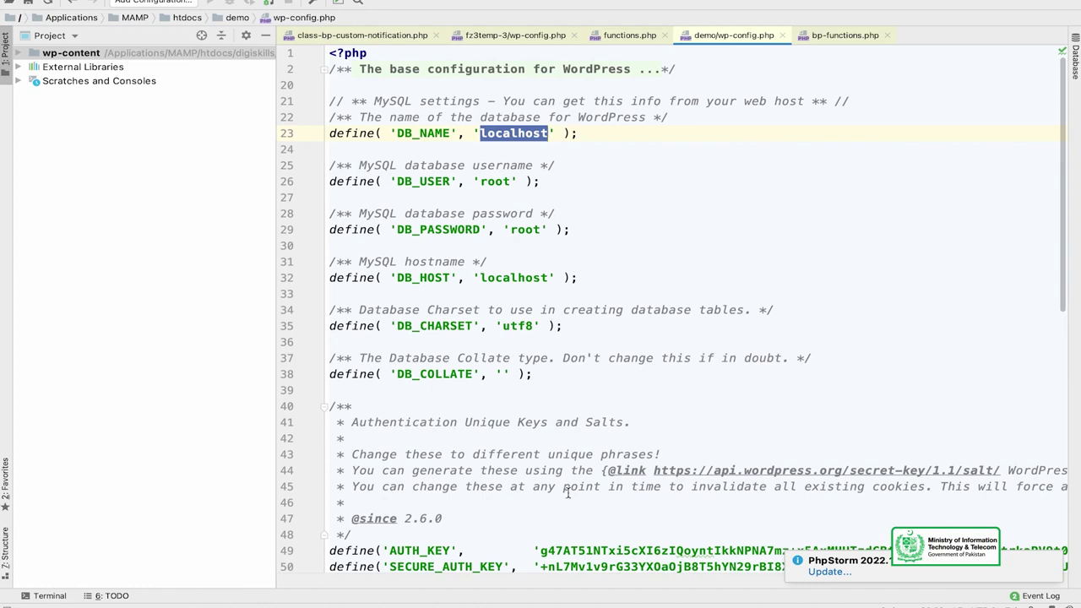
mouse_move(633, 601)
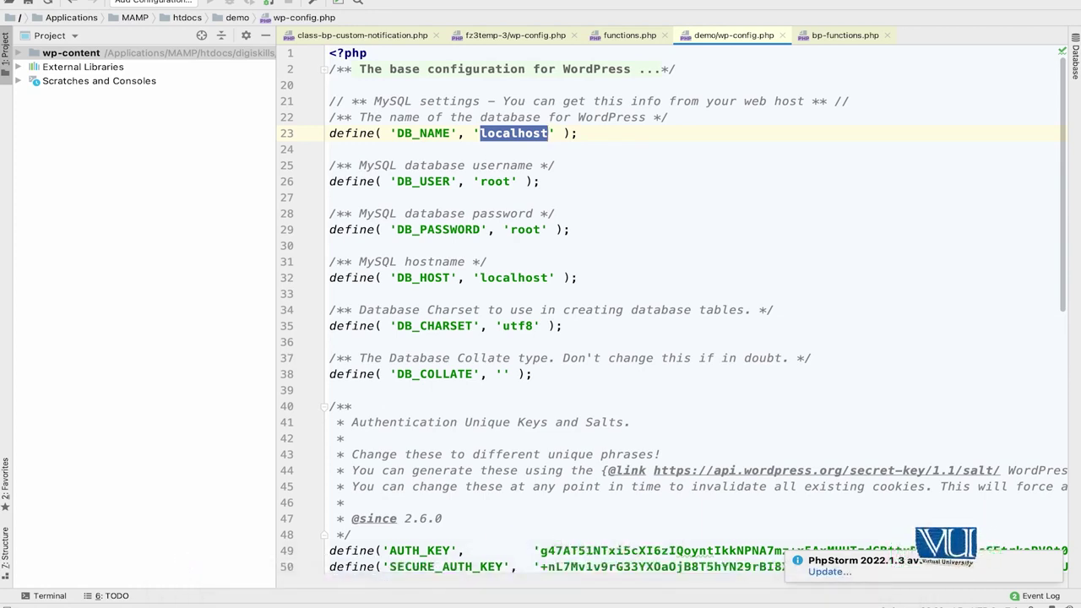
Open phpMyAdmin from MAMP's WebStart page via Tools.
mouse_move(201, 601)
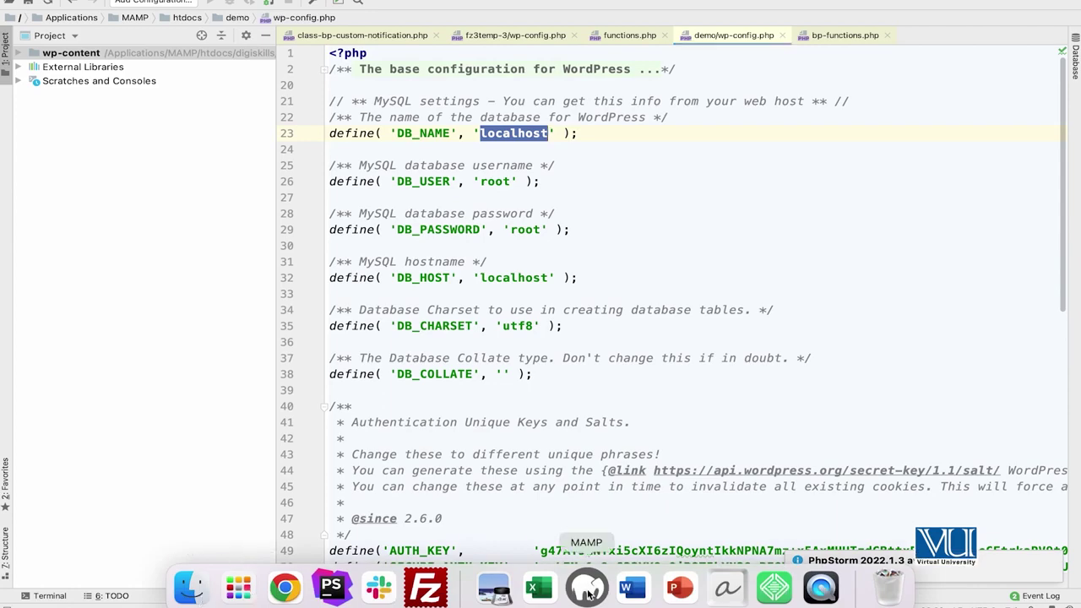
left_click(588, 594)
left_click(407, 400)
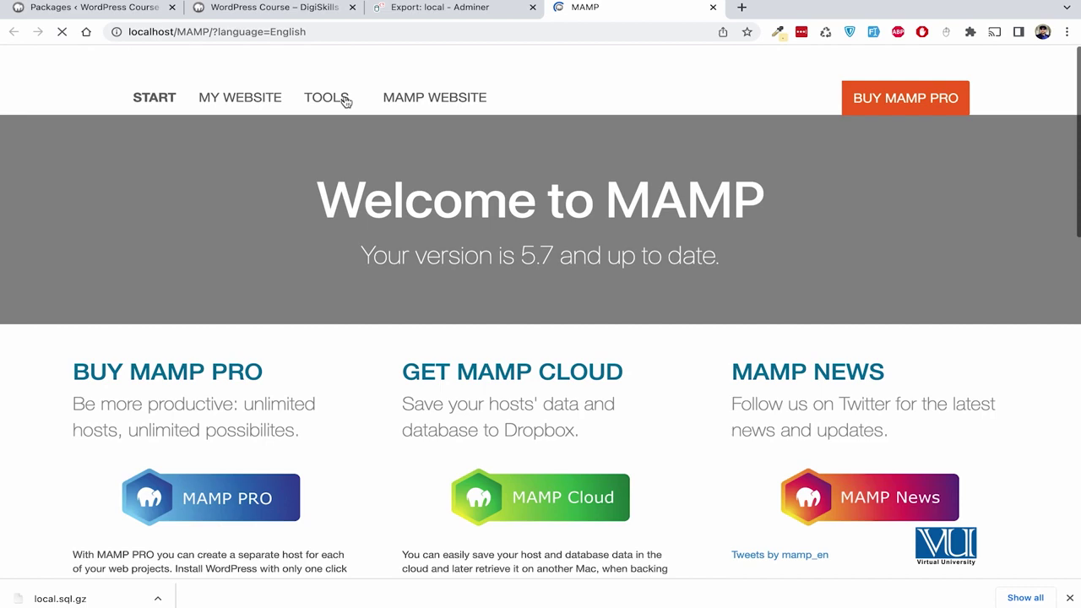
left_click(345, 101)
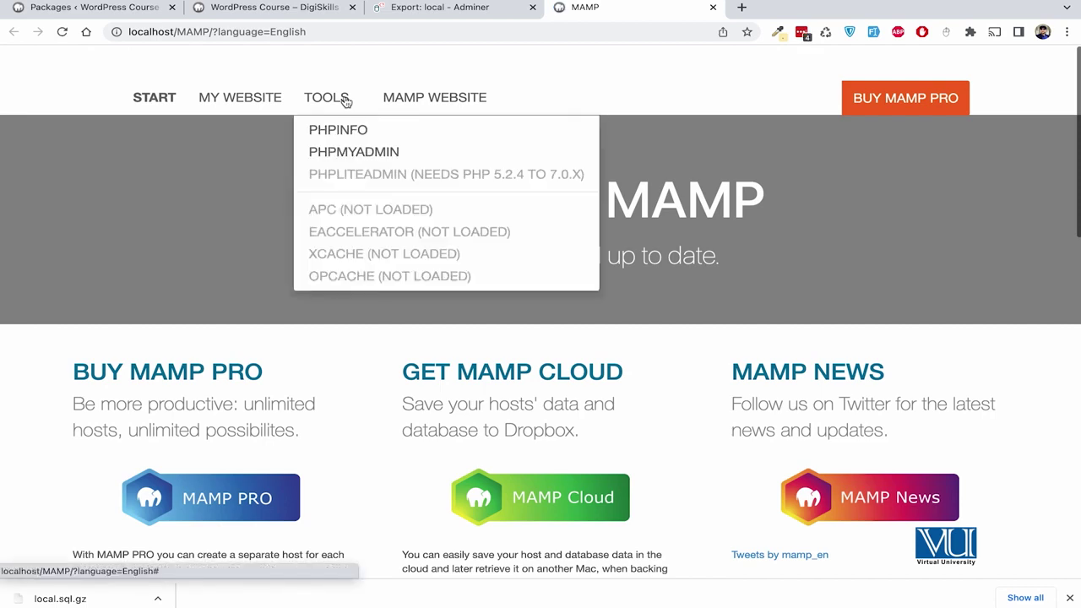
left_click(354, 152)
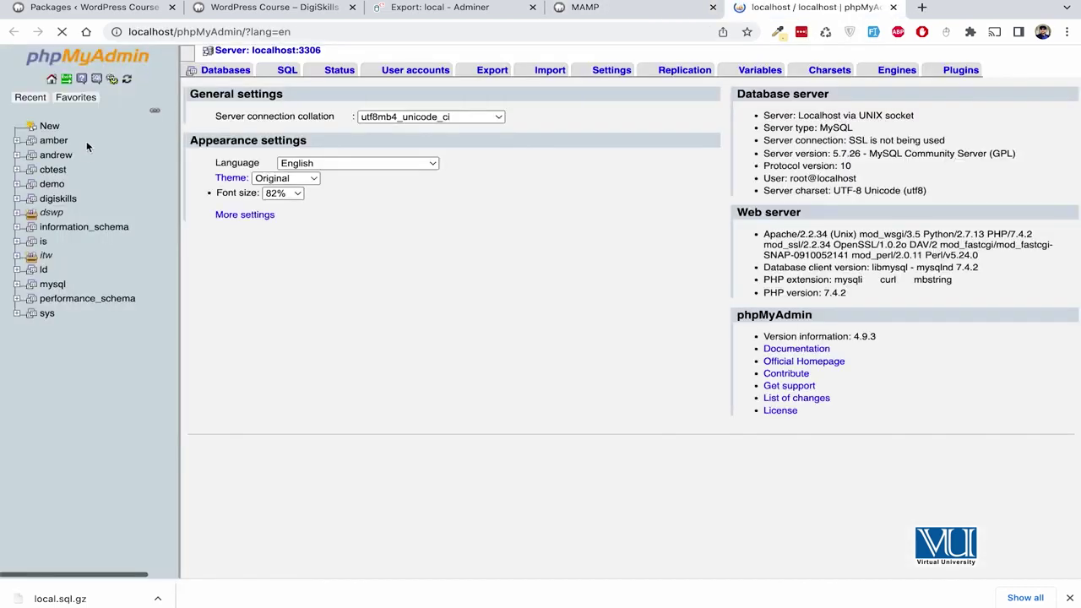
Create a new empty database named newdb.
left_click(49, 126)
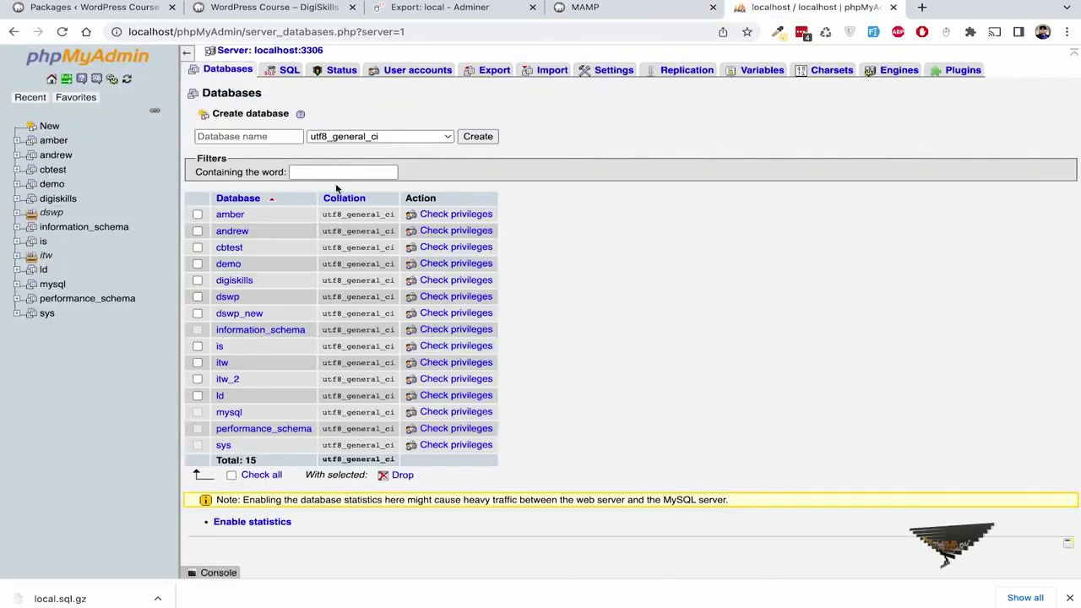
left_click(336, 171)
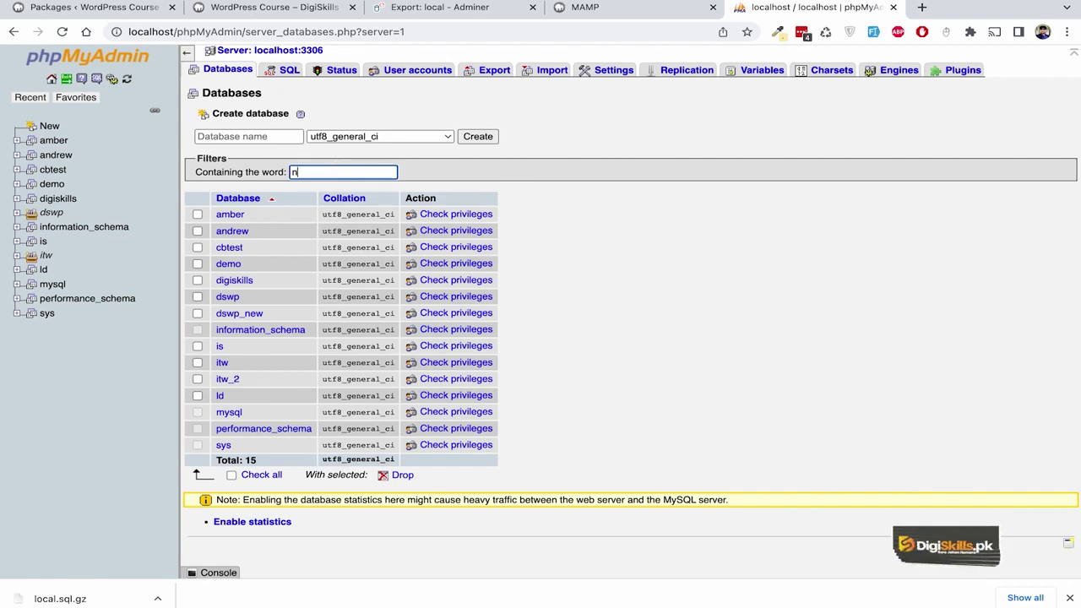
type("newb")
left_click(248, 136)
type("new")
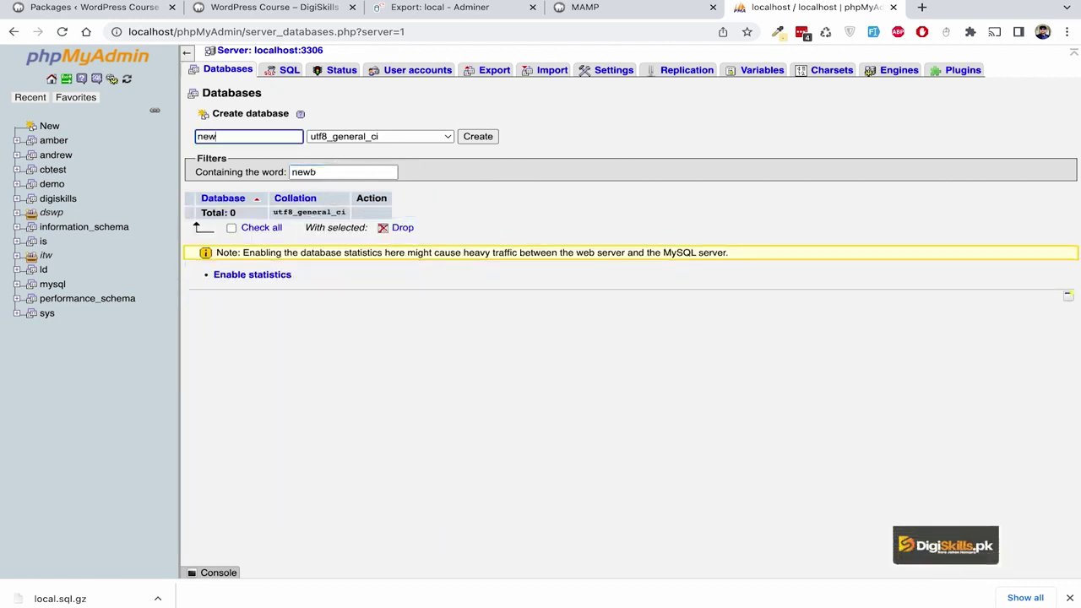
left_click(480, 136)
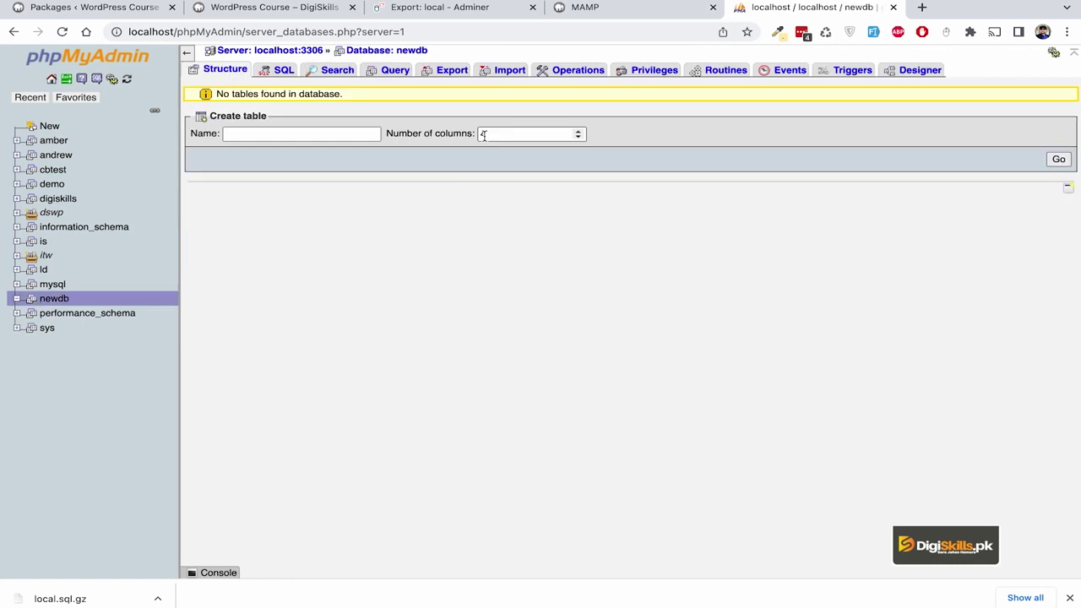
mouse_move(374, 598)
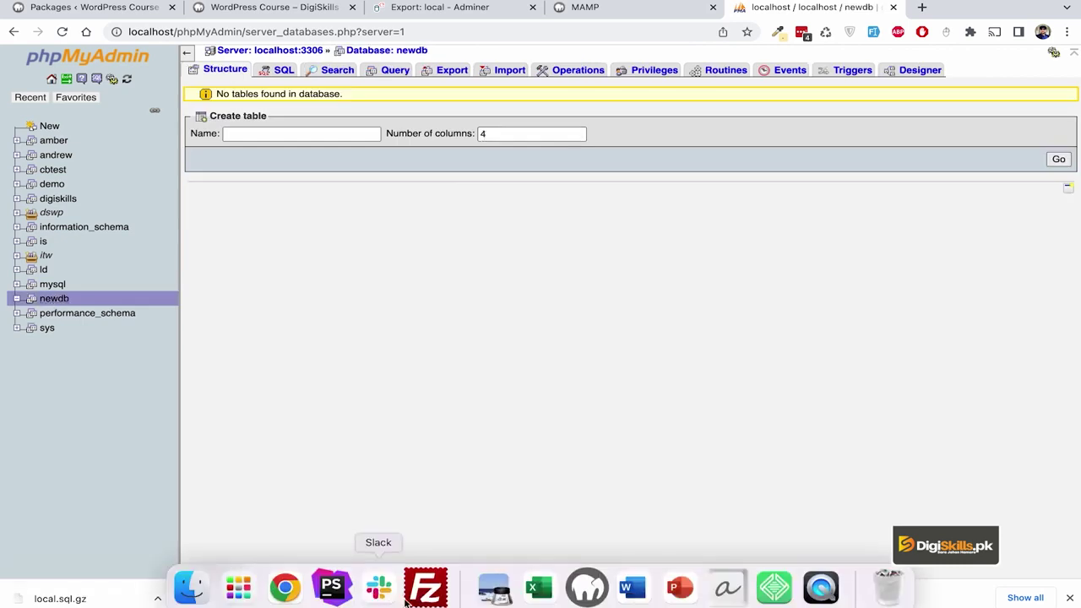
left_click(337, 591)
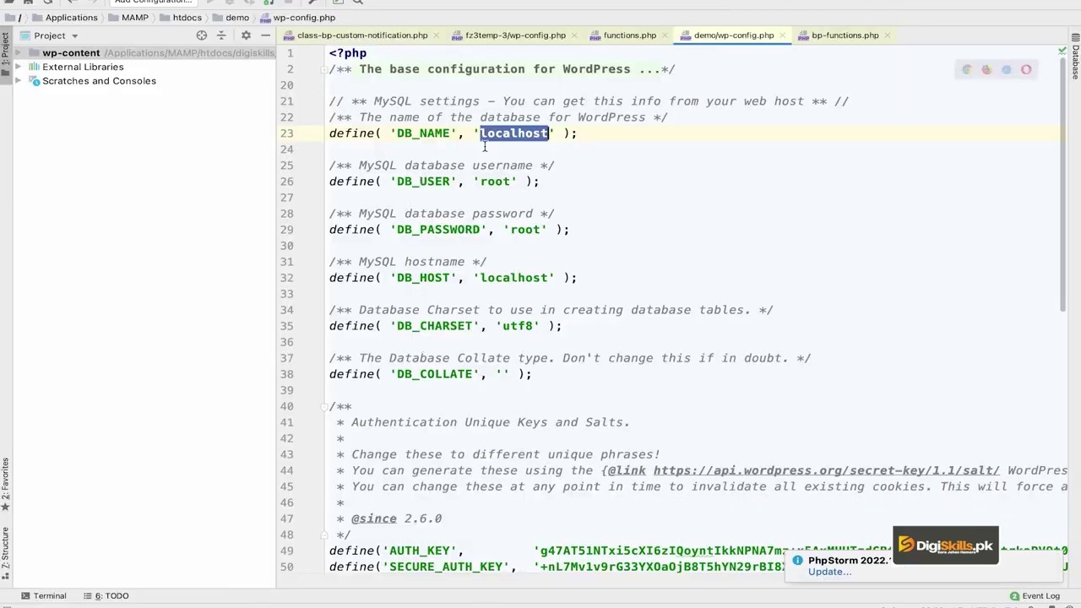
type("newb")
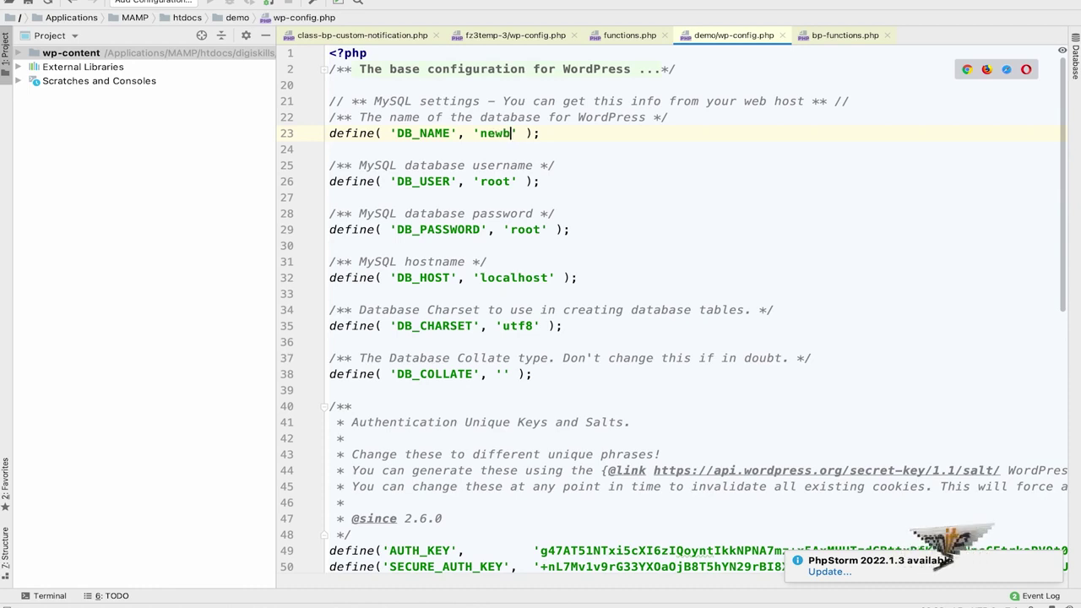
key("BackSpace")
type("db")
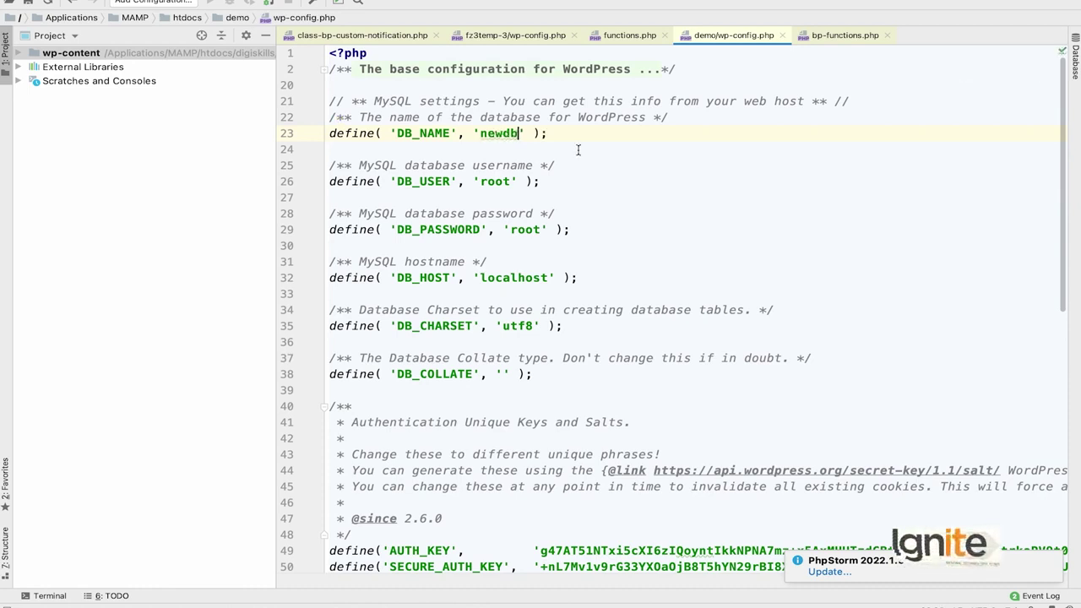
double_click(498, 180)
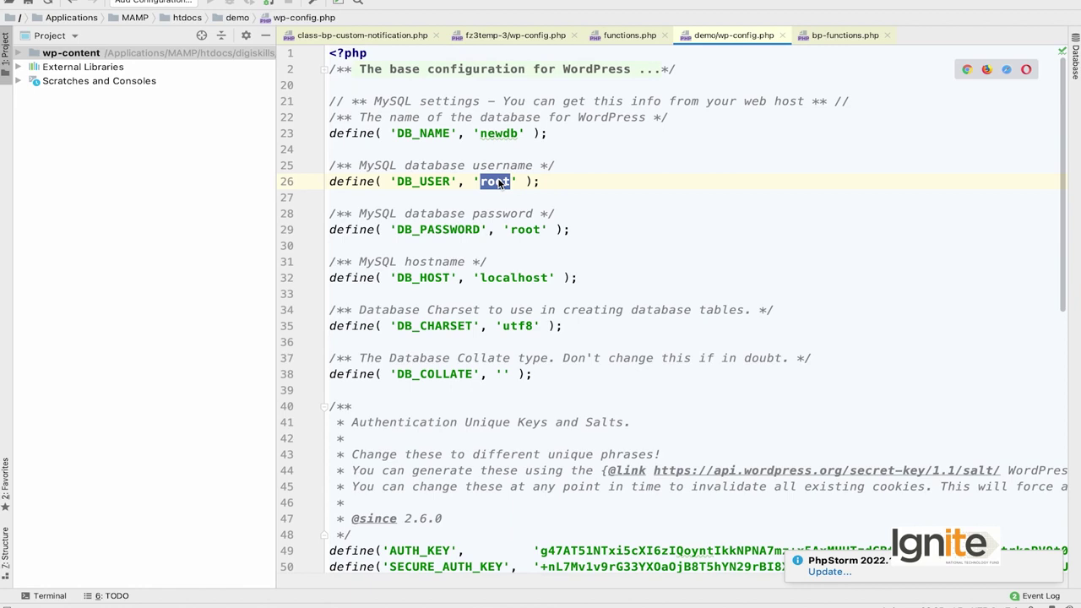
left_click(495, 182)
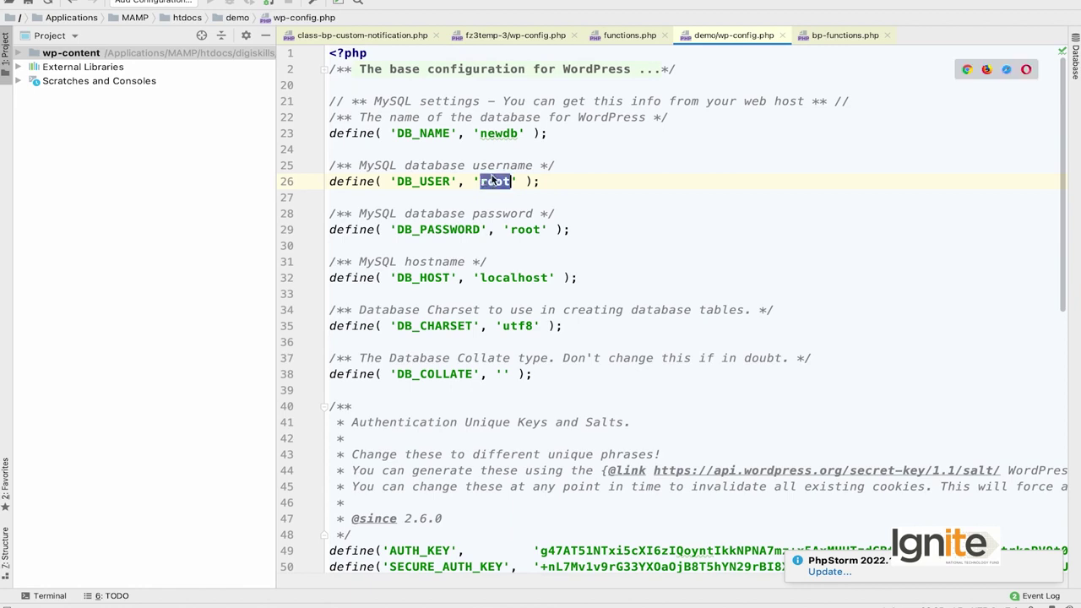
left_click(525, 228)
left_click(490, 182)
left_click_drag(571, 230, 328, 166)
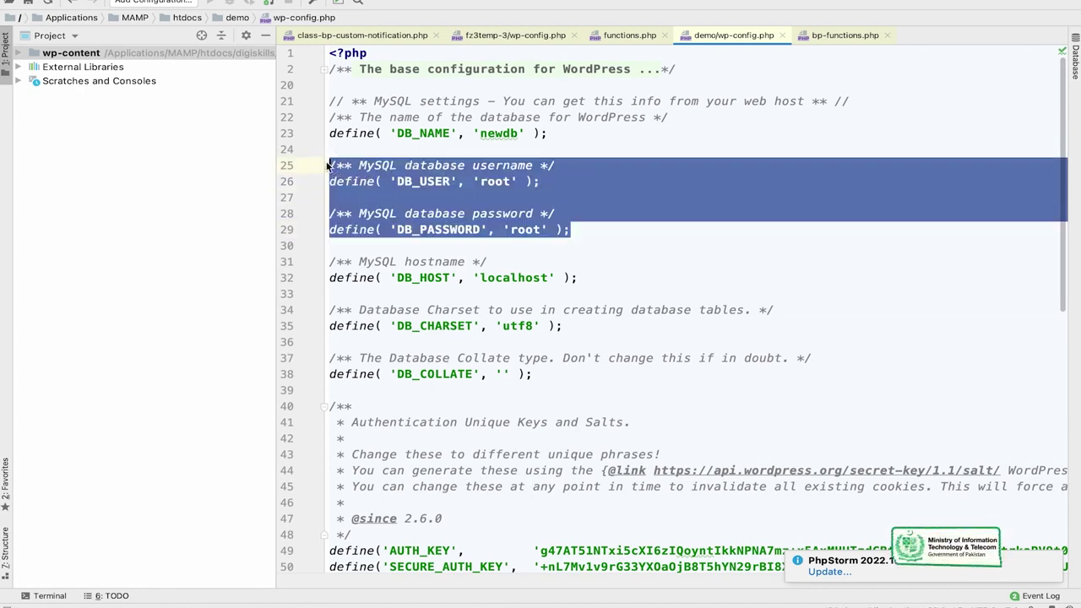
double_click(487, 183)
left_click(519, 228)
left_click_drag(588, 233, 336, 164)
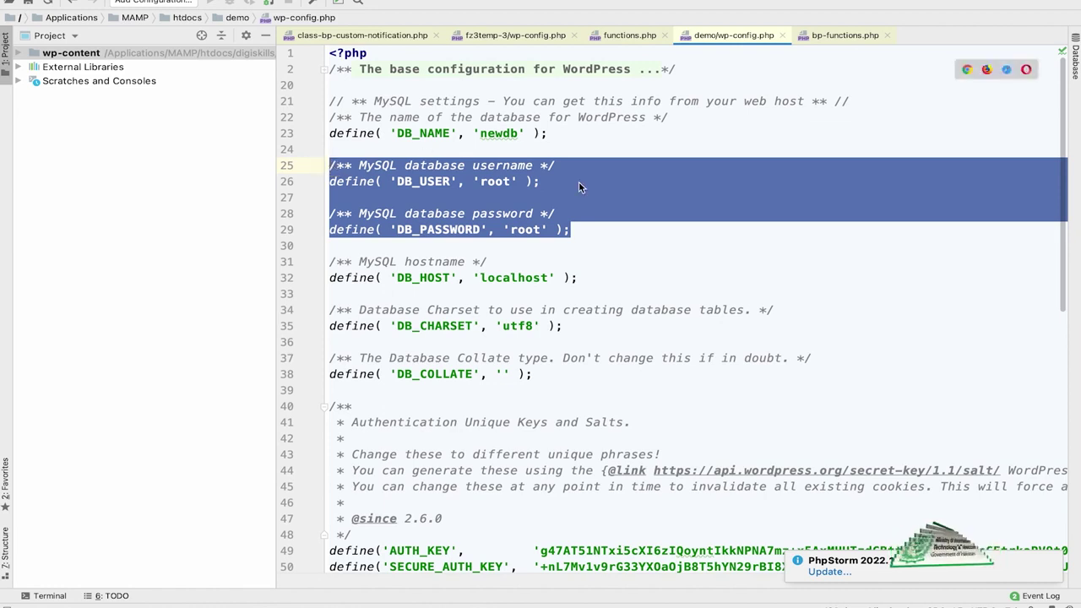
scroll(498, 240, "down", 1)
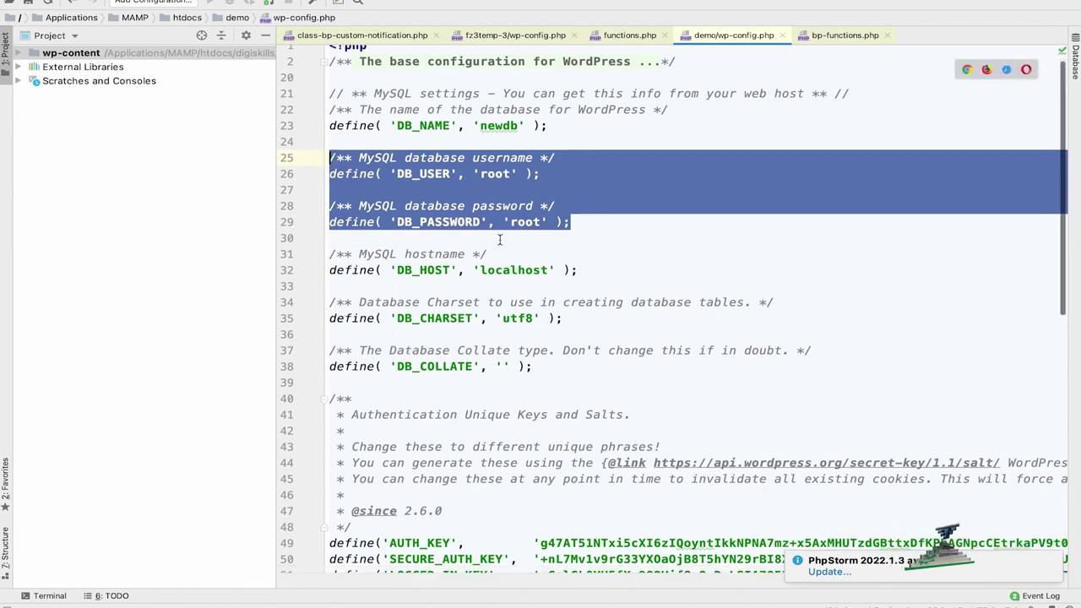
double_click(544, 269)
scroll(575, 312, "down", 8)
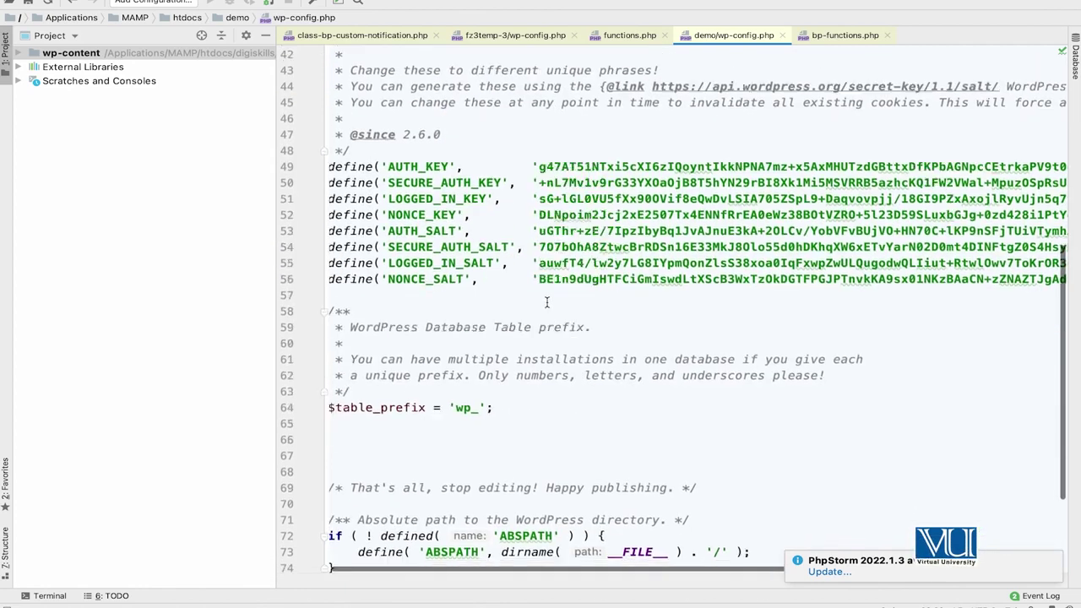
left_click_drag(330, 161, 423, 291)
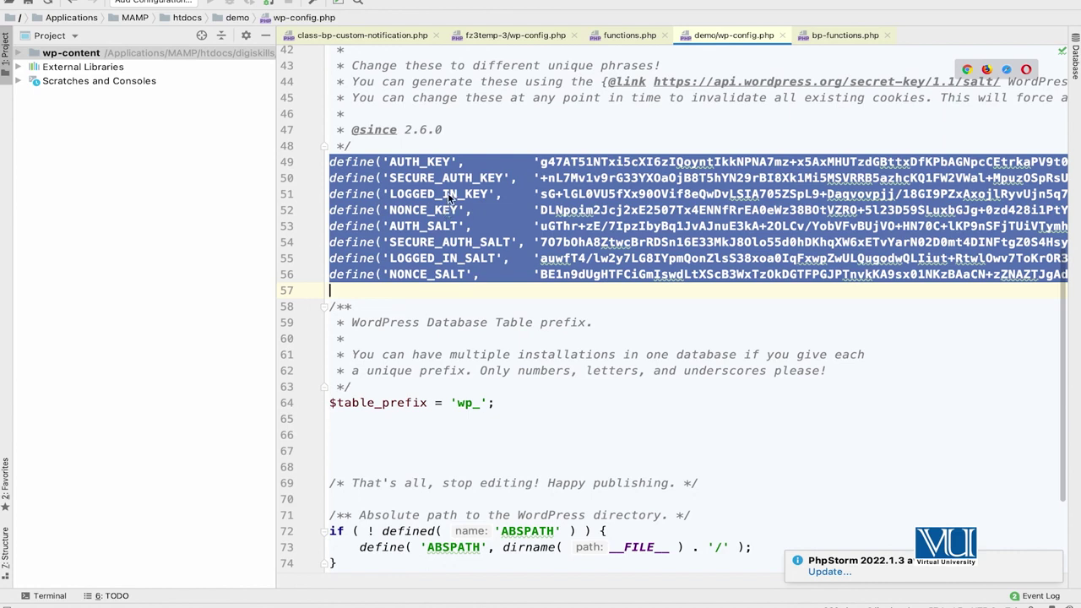
left_click(444, 162)
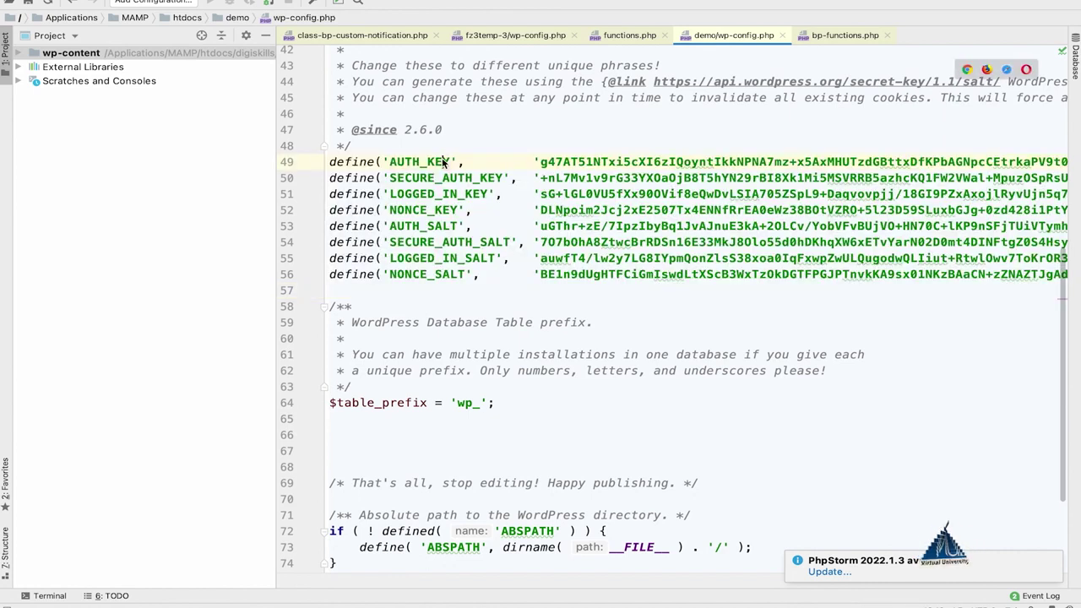
mouse_move(366, 597)
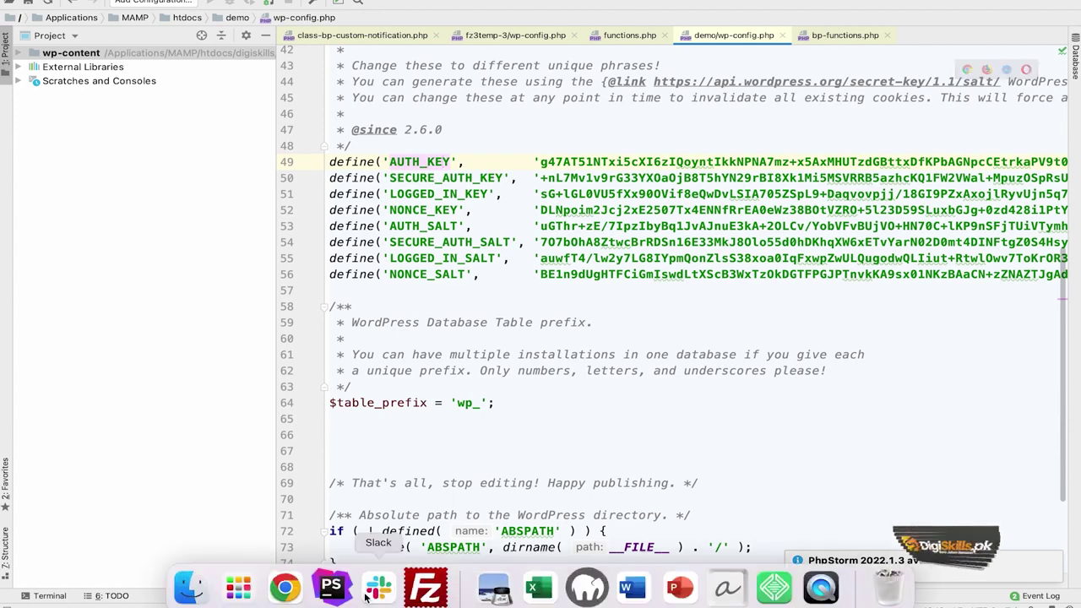
left_click(284, 587)
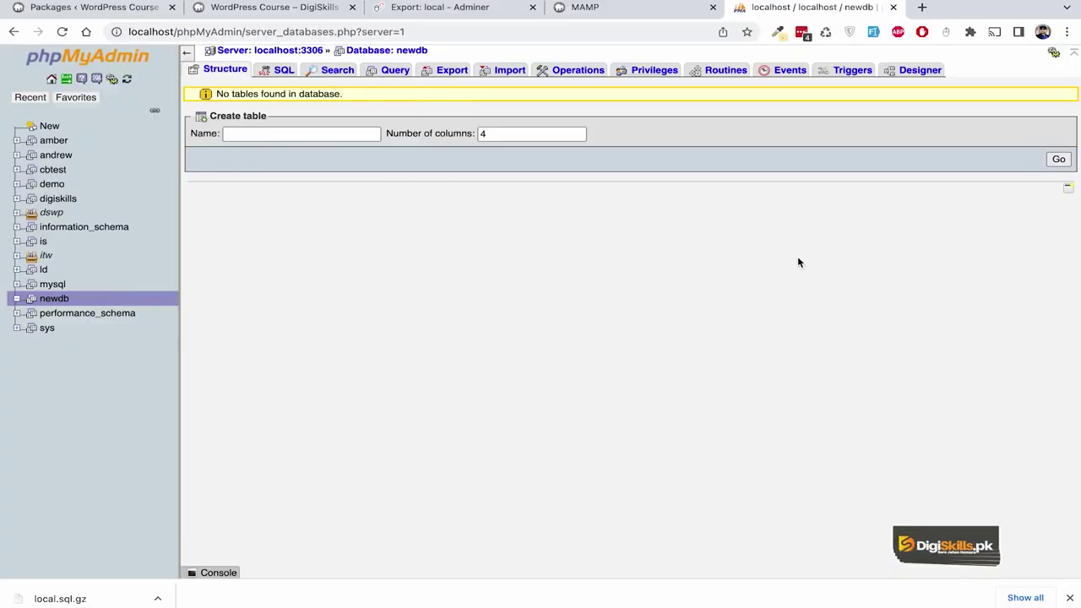
Search Google for 'wordpress salt keys generator' in a new tab.
left_click(925, 7)
type("wordpres ")
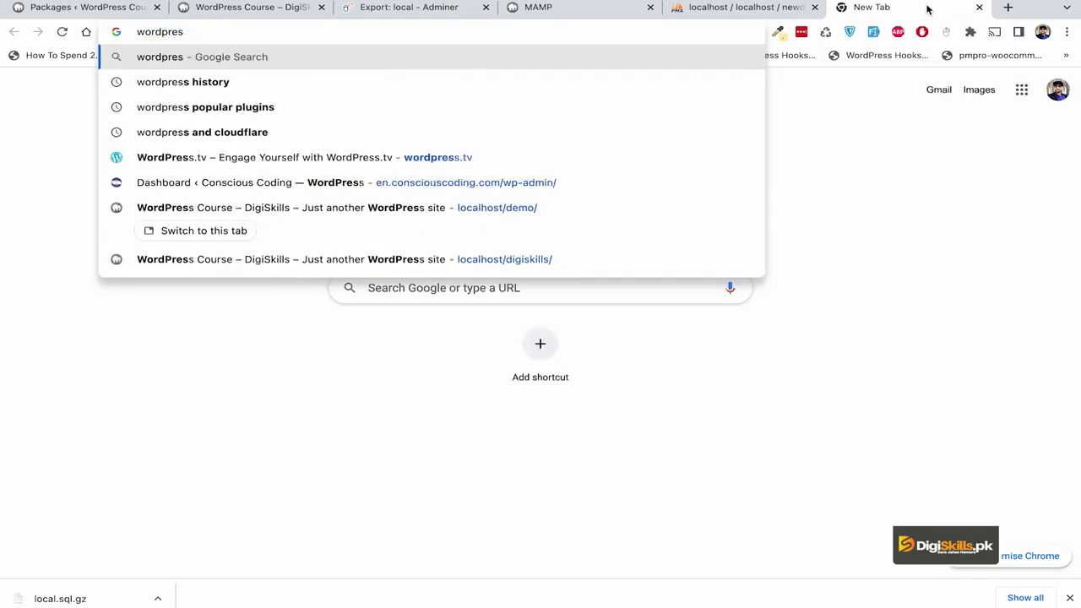
type("s sa;")
key("BackSpace")
type("lt keys generator")
key("Return")
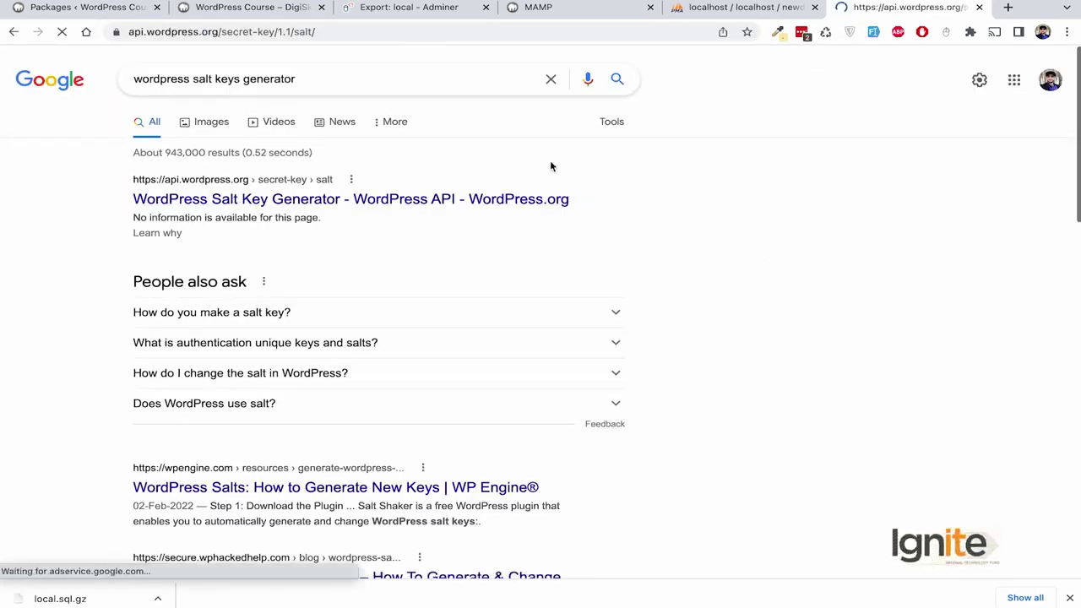
Generate a fresh set of salt keys and select all eight define lines.
left_click(62, 33)
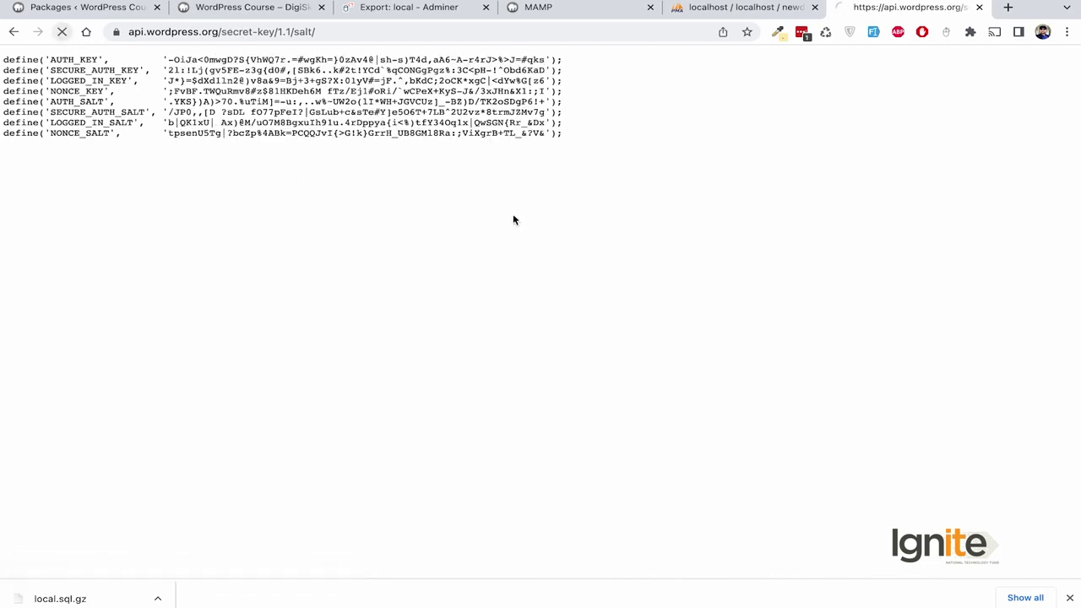
left_click_drag(555, 133, 2, 54)
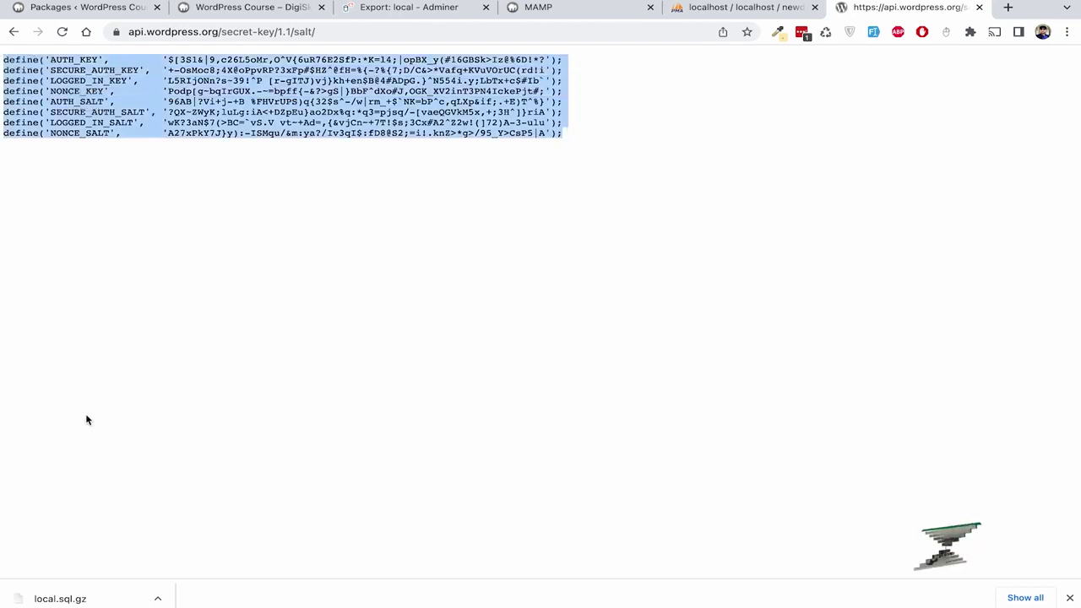
left_click(350, 586)
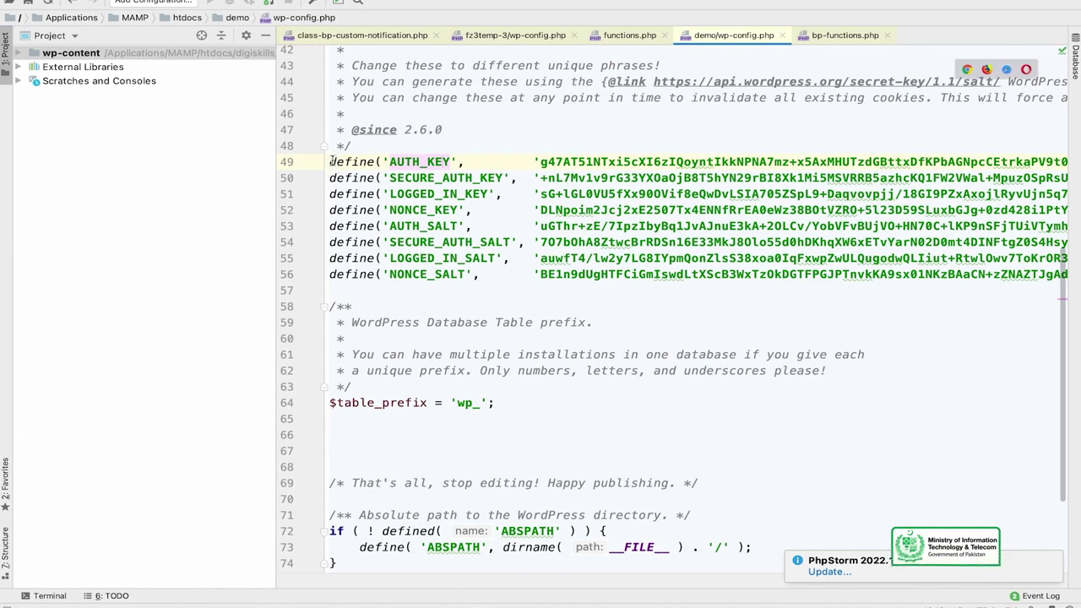
Replace wp-config.php lines 49–56 with the eight new key and salt lines, then check the wp_ prefix.
left_click_drag(330, 161, 372, 283)
key("BackSpace")
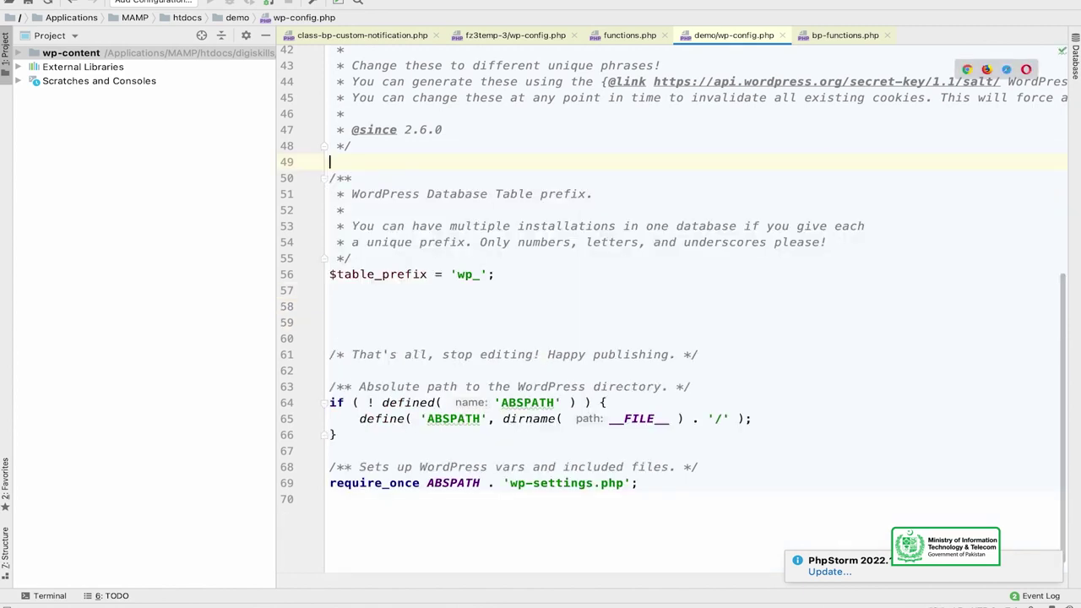
type("define('AUTH_KEY',         '$[3S1&|9,c26L5oMr,O^V{6uR76E2SfP:*K=l4;|opBX_y(#16GBSk>Iz@%6D!*?'); define('SECURE_AUTH_KEY',  '+-OsMoc8;4X@oPpvRP?3xFp#$HZ^@fH=%{-?%{7;D/C&>*Vafq+KVuVOrUC(rd!i'); define('LOGGED_IN_KEY',    'L5RIjONn?s~39!^P [r-gITJ)vj}kh+en$B@4#ADpG.}^N554i.y;LbTx+c$#Ib`'); define('NONCE_KEY',        'Podp[g~bqIrGUX.-~=bpff{-&?>gS|}BbF^dXo#J,OGK_XV2inT3PN4IckePjt#;'); define('AUTH_SALT',        '96AB|?Vi+j-+B %FHVrUPS)q{32$s^-/w|rm_+$`NK=bP^c,qLXp&if;.+E)T^%'); define('SECURE_AUTH_SALT', '?QX~ZWyK;luLg:iA<+DZpEu}ao2Dx%q:*q3=pjsq/-[vaeQGVkM5x,+;3H^]}riA'); define('LOGGED_IN_SALT',   'wK?3aN$7(>BC=`vS.V vt~+Ad=,{&vjCn~+7T!$s;3Cx#A2^Z2w!(]72)A-3-ulu'); define('NONCE_SALT',       'A27xPkY7J}y):-ISMqu/&m:ya?/Iv3qI$:fD8@S2;=i!.knZ>*g>/95_Y>CsP5|A');")
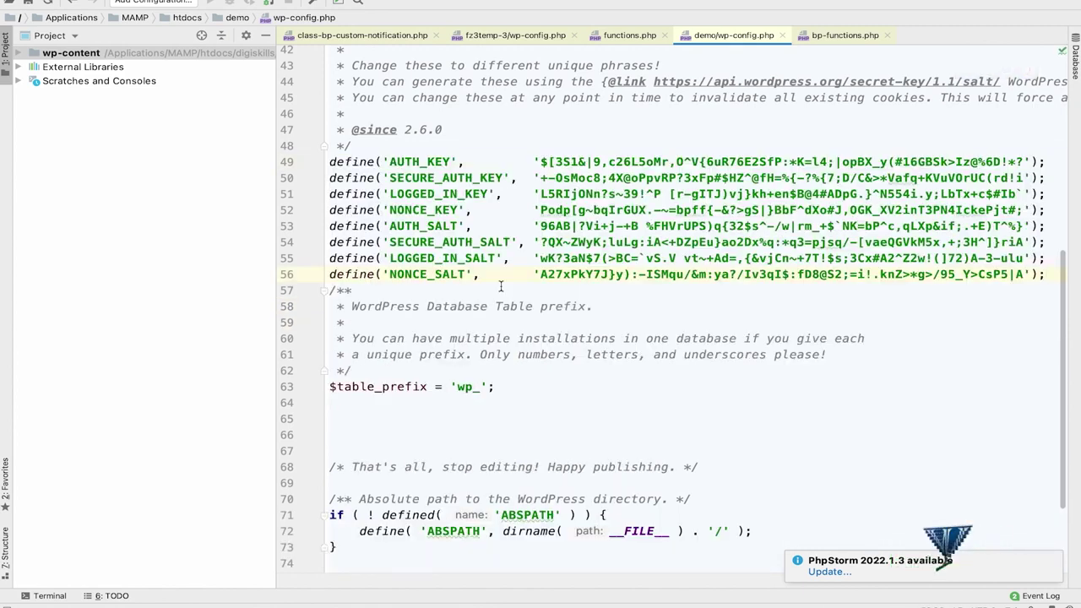
scroll(501, 287, "down", 3)
left_click(476, 290)
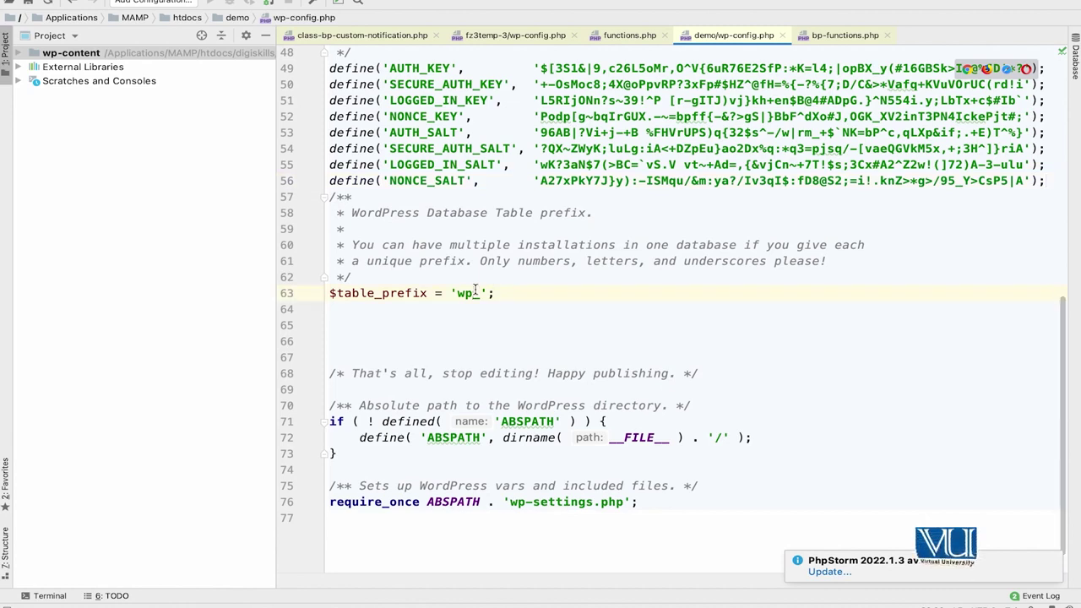
left_click(521, 293)
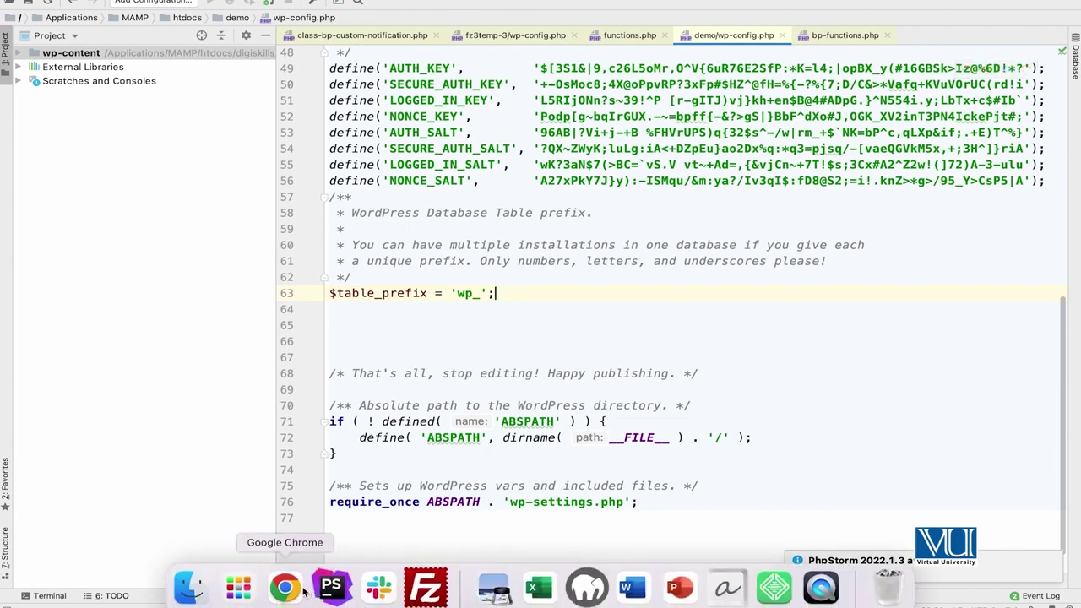
left_click(287, 591)
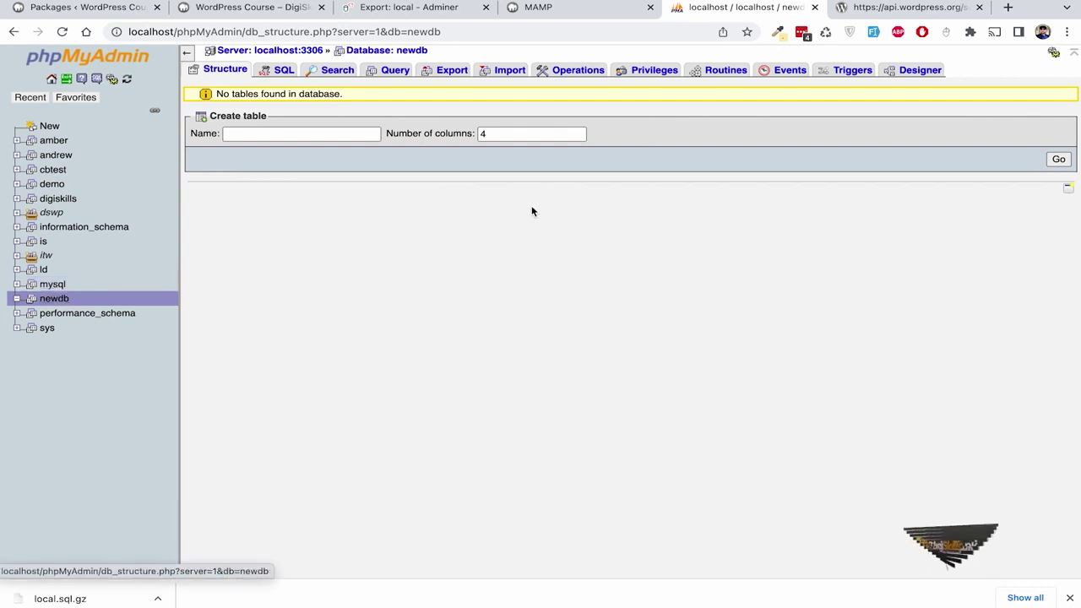
Import local.sql.gz from Downloads into the newdb database.
left_click(502, 73)
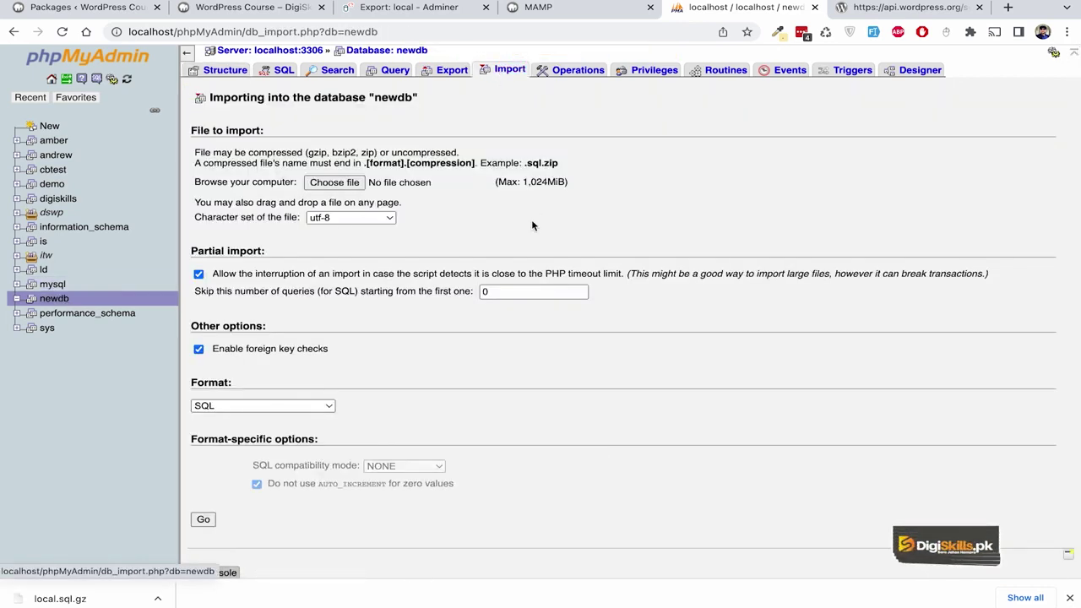
left_click(411, 187)
double_click(301, 223)
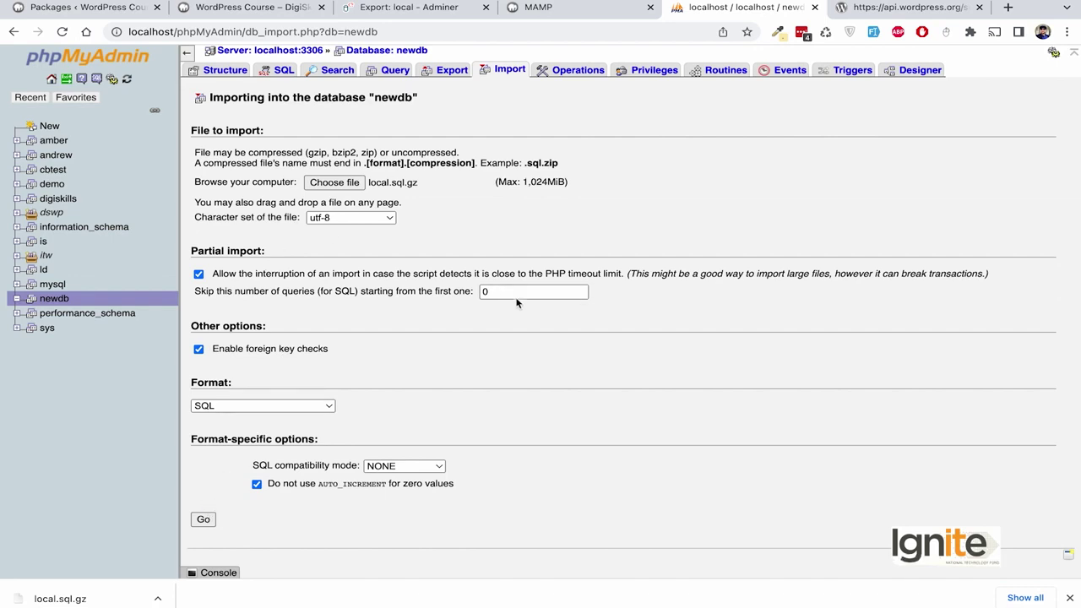
left_click(203, 520)
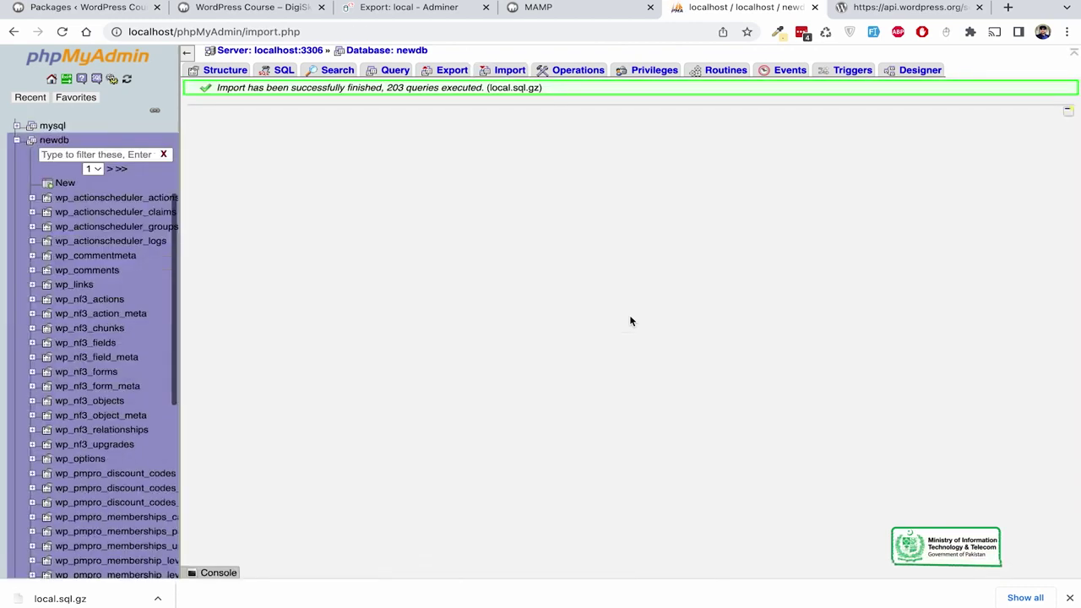
scroll(111, 283, "down", 5)
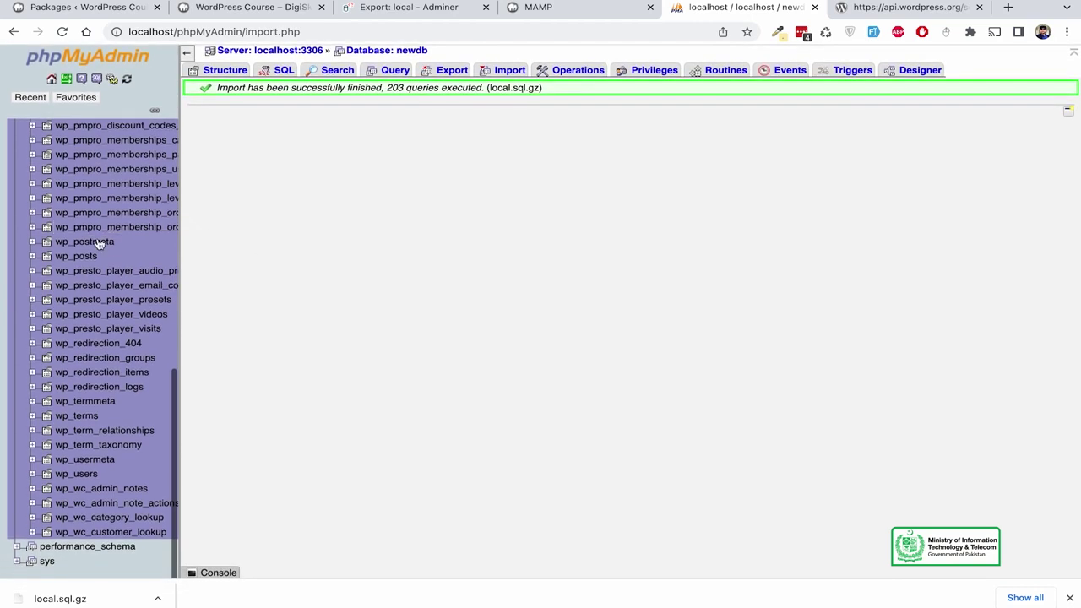
scroll(73, 287, "down", 1)
scroll(72, 287, "up", 1)
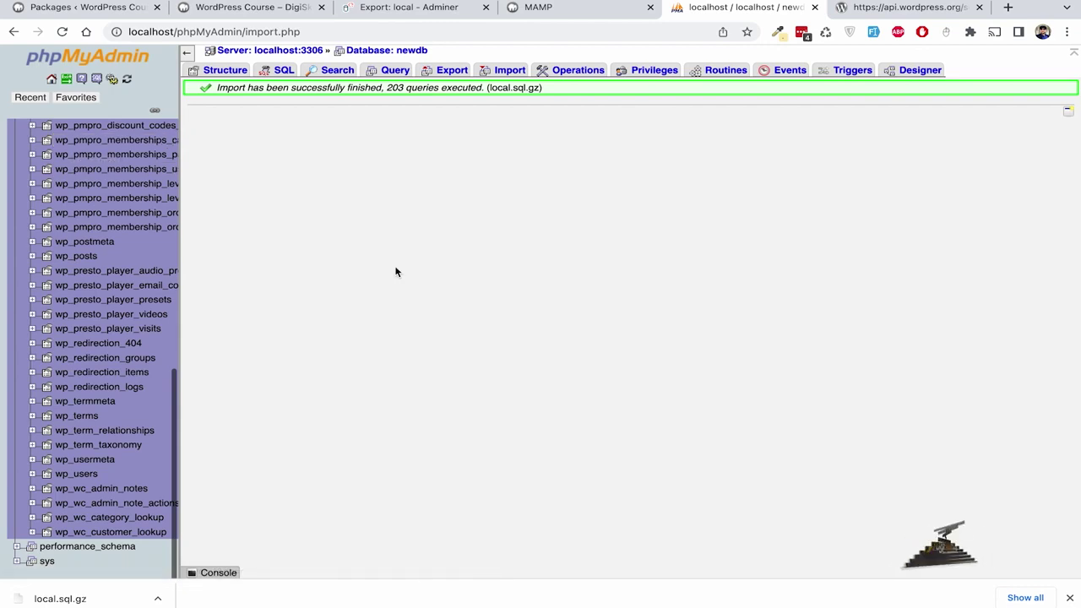
mouse_move(424, 584)
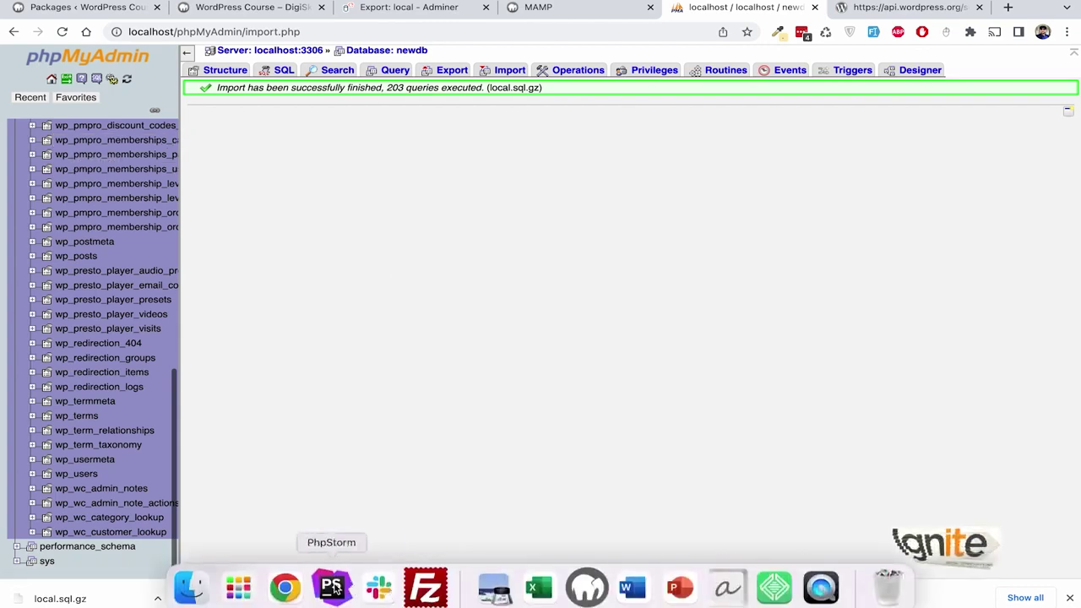
Verify that $table_prefix on line 63 of wp-config.php is 'wp_', then return to the file's top.
left_click(331, 587)
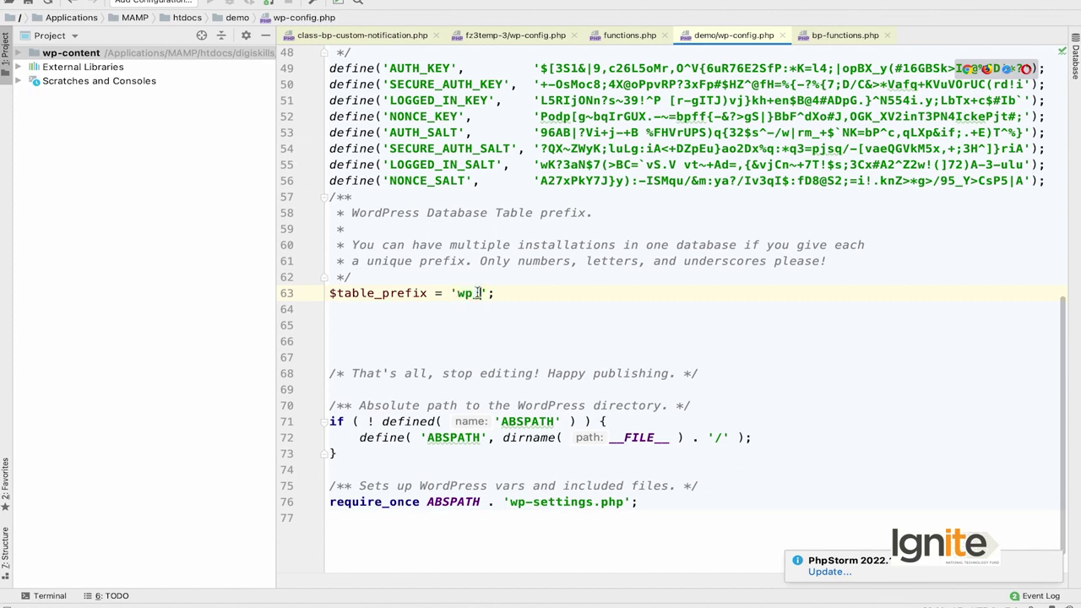
double_click(464, 293)
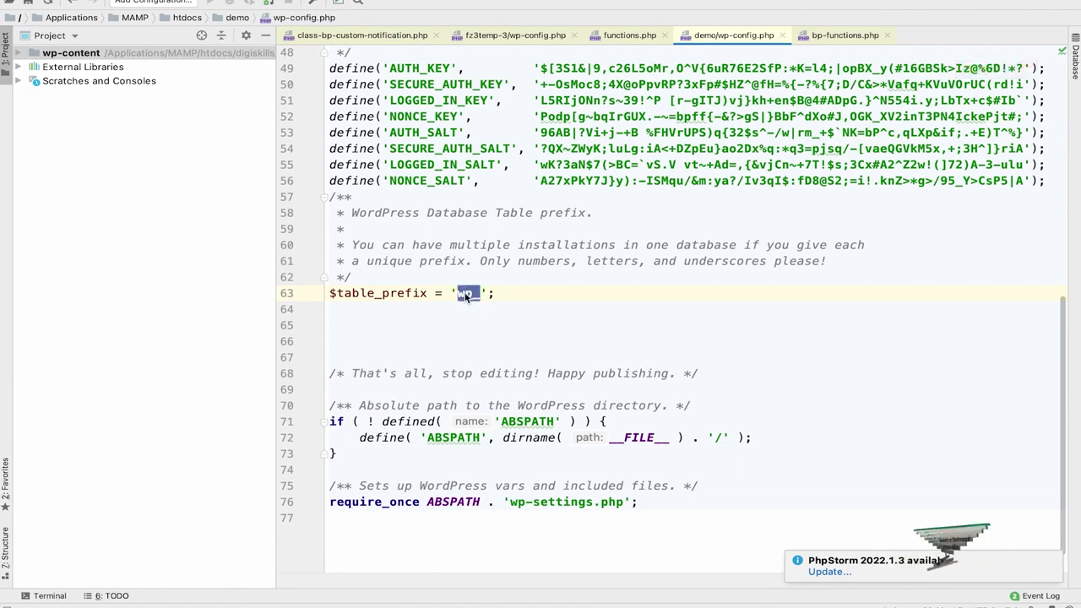
left_click(530, 292)
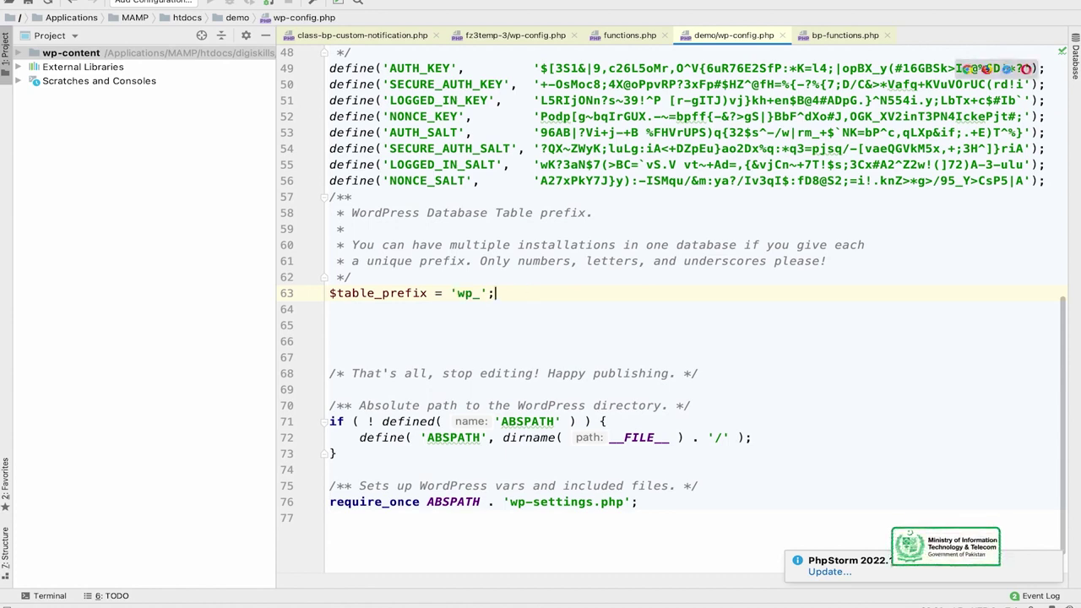
scroll(672, 306, "down", 2)
scroll(672, 306, "up", 5)
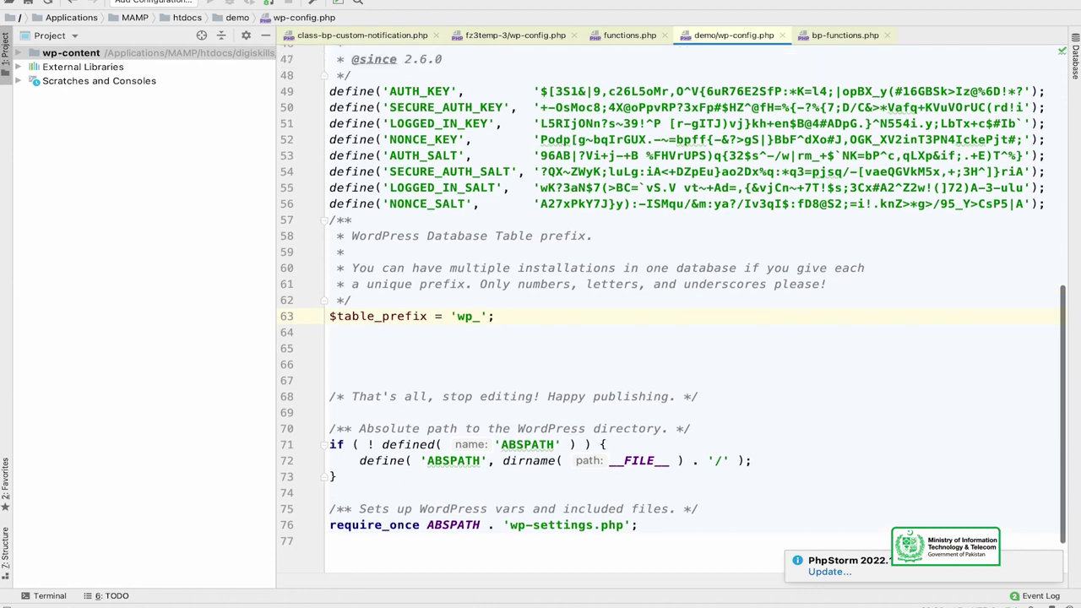
scroll(672, 305, "up", 10)
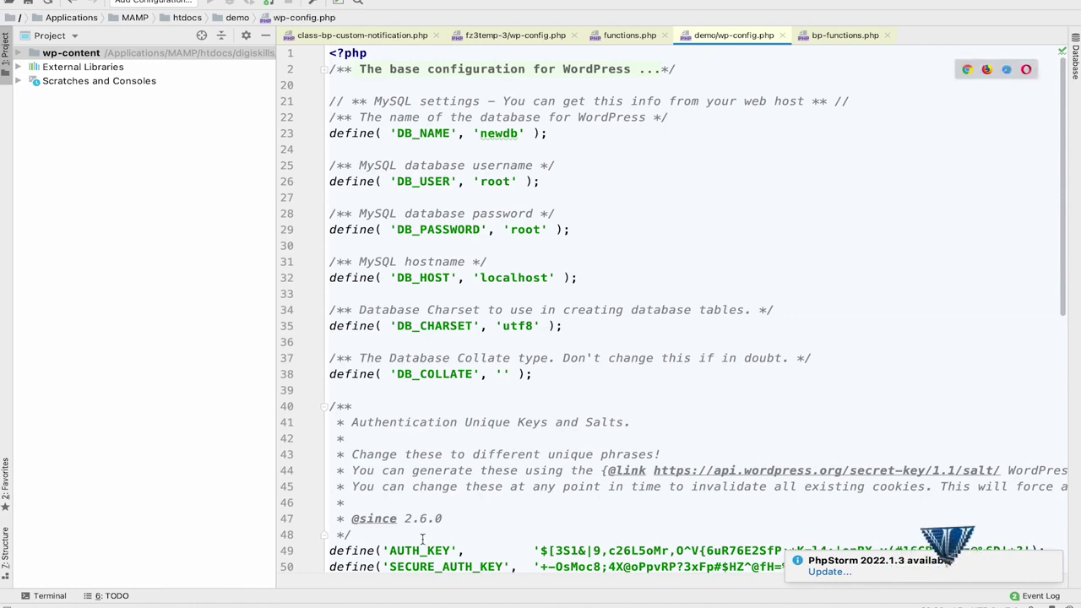
Load localhost/demo in a Chrome tab, which redirects to a not-found page.
mouse_move(314, 602)
left_click(284, 587)
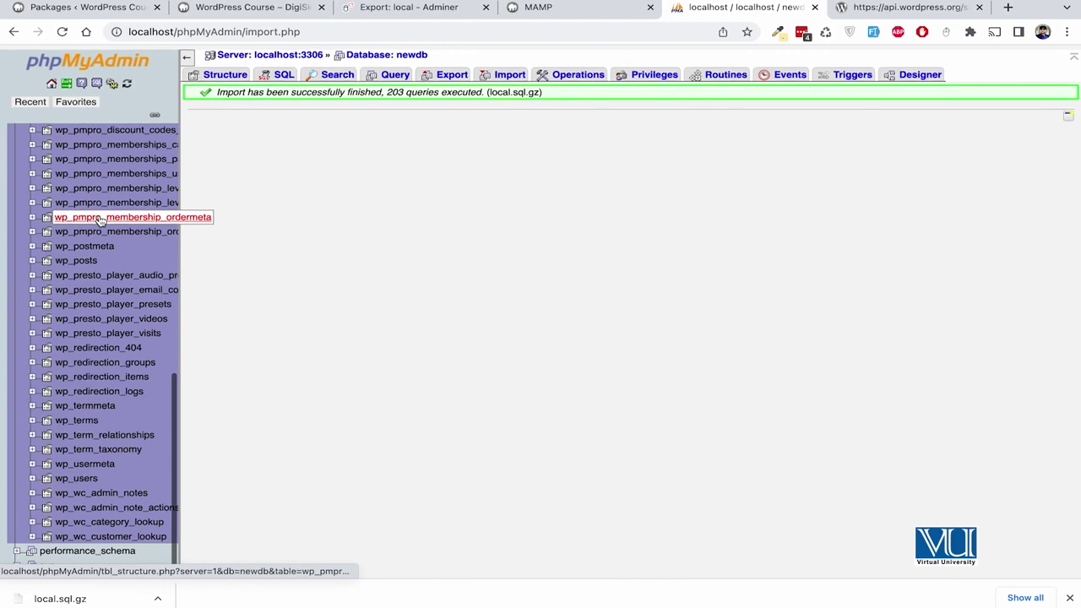
mouse_move(187, 601)
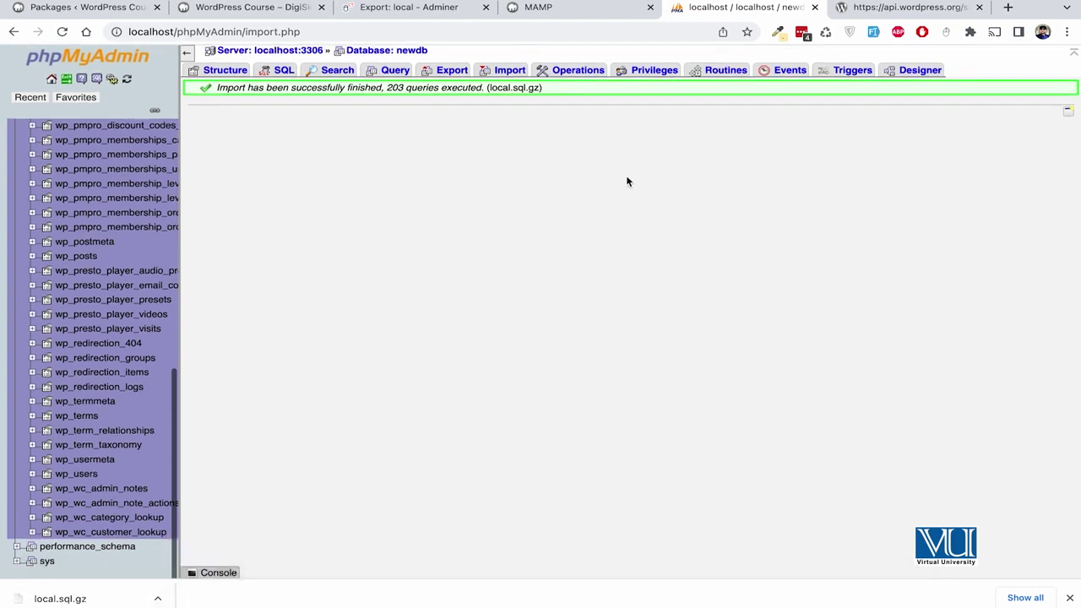
left_click(538, 9)
key("super+l")
type("localhost/de")
key("Return")
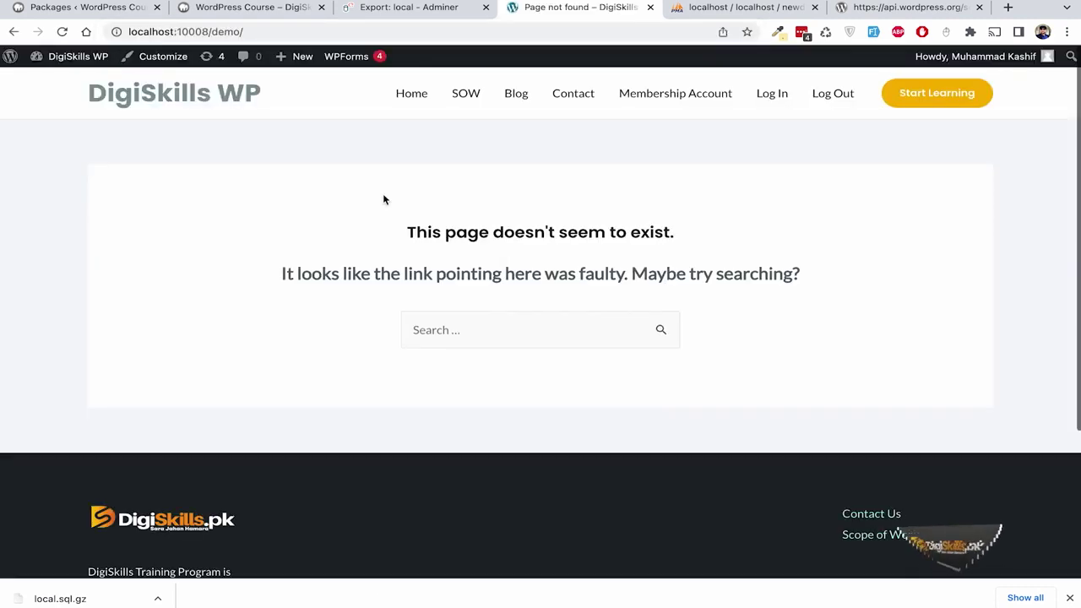
Inspect the redirected address localhost:10008/demo/, then return to newdb's imported tables.
left_click(194, 32)
left_click(187, 32)
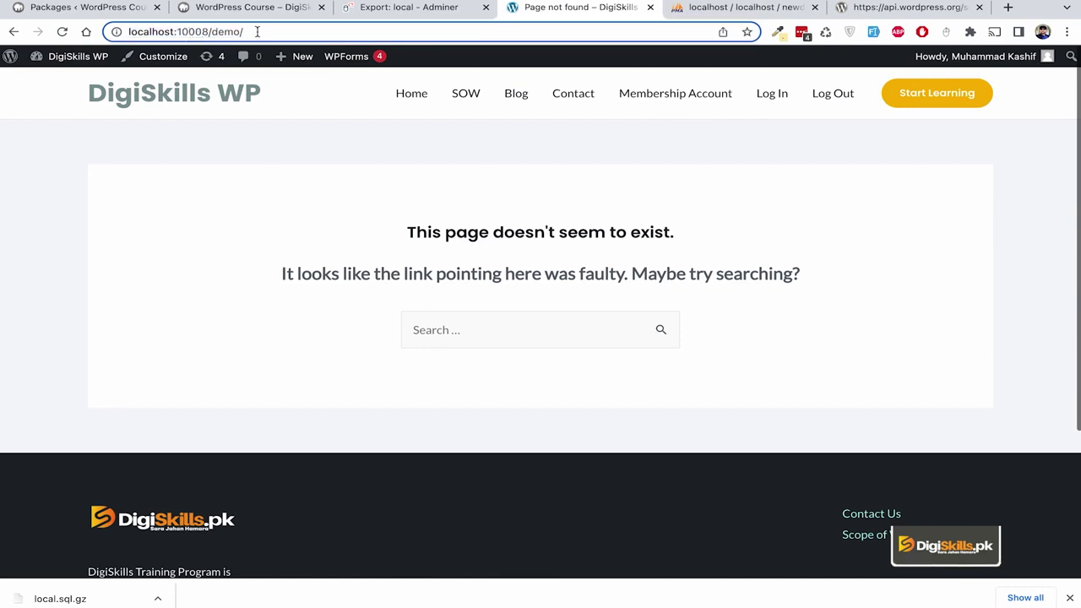
left_click_drag(258, 31, 86, 31)
key("ctrl+c")
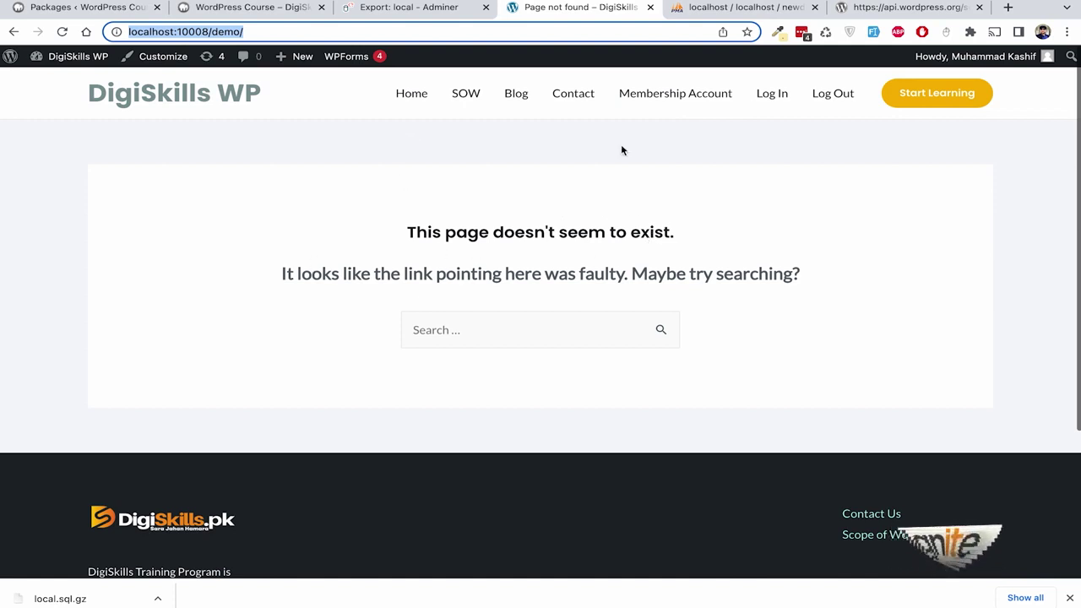
left_click(726, 8)
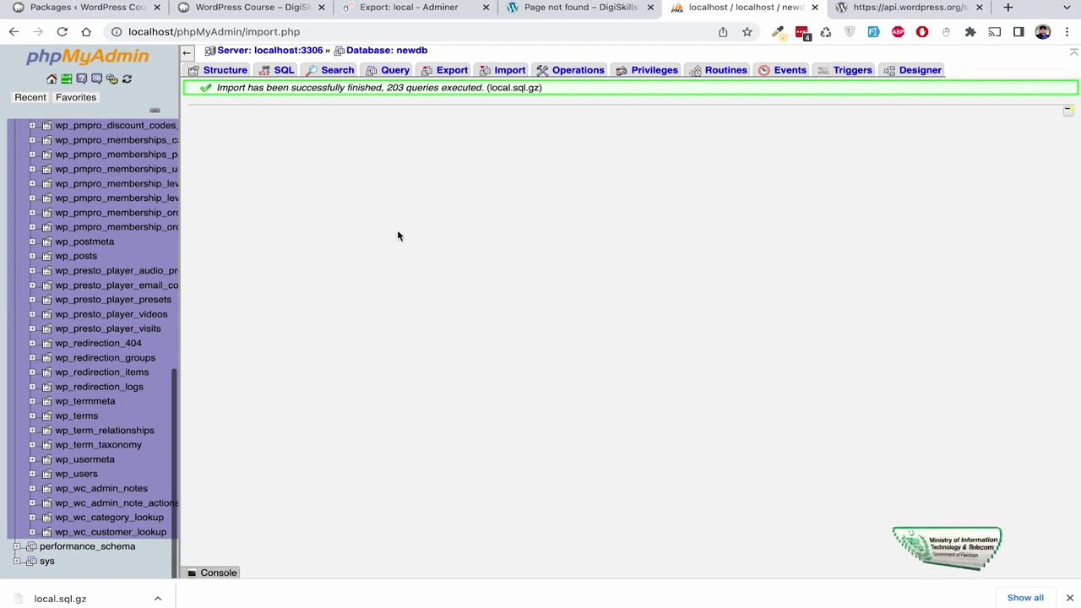
scroll(121, 319, "up", 3)
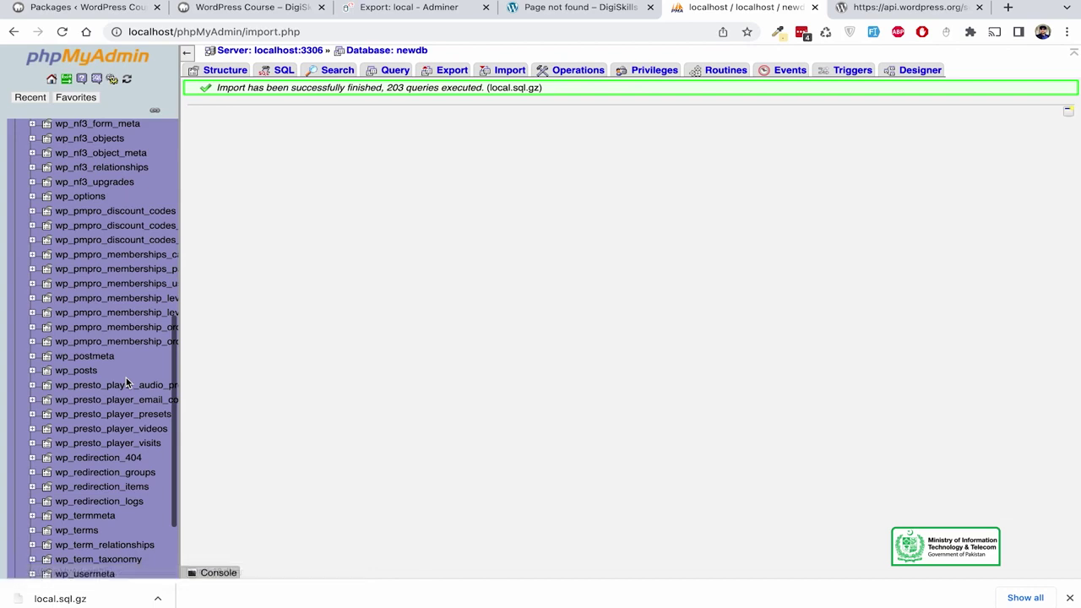
Browse the wp_options rows and locate the siteurl and home values.
right_click(123, 313)
left_click(77, 197)
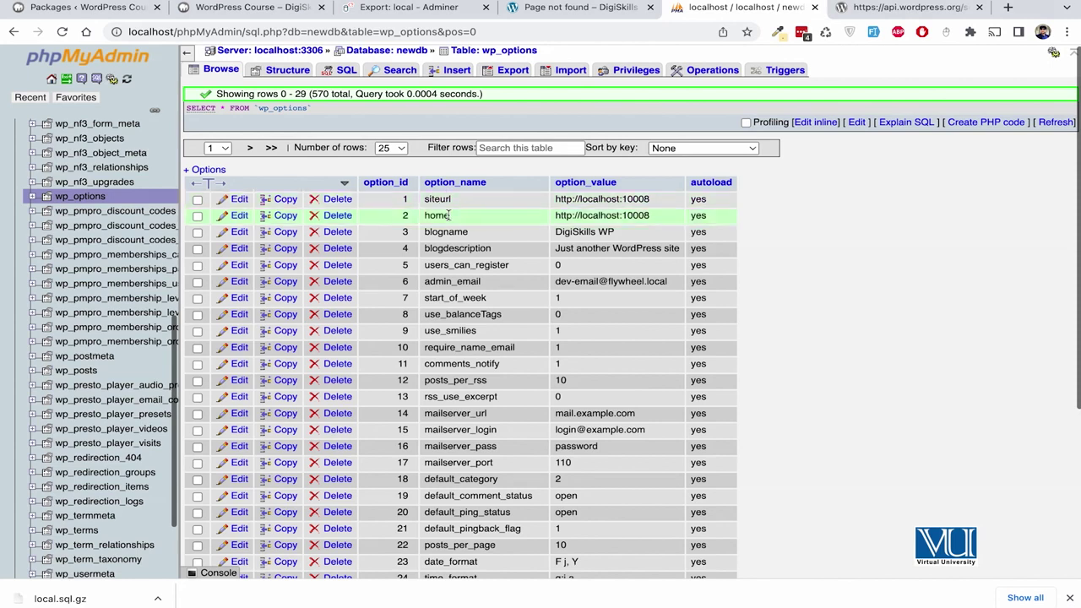
double_click(628, 201)
double_click(629, 216)
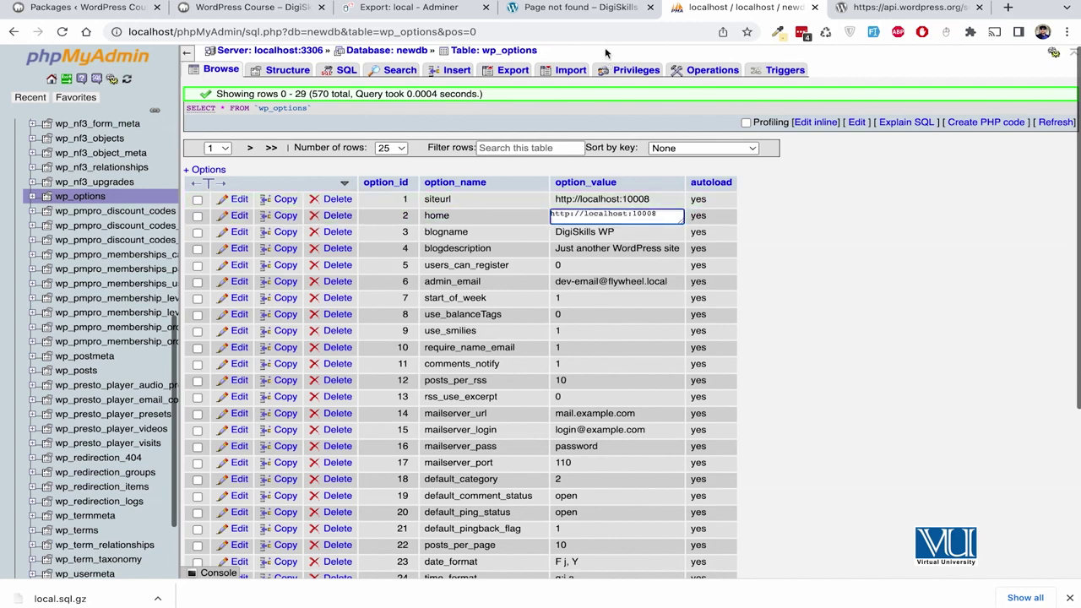
left_click(594, 8)
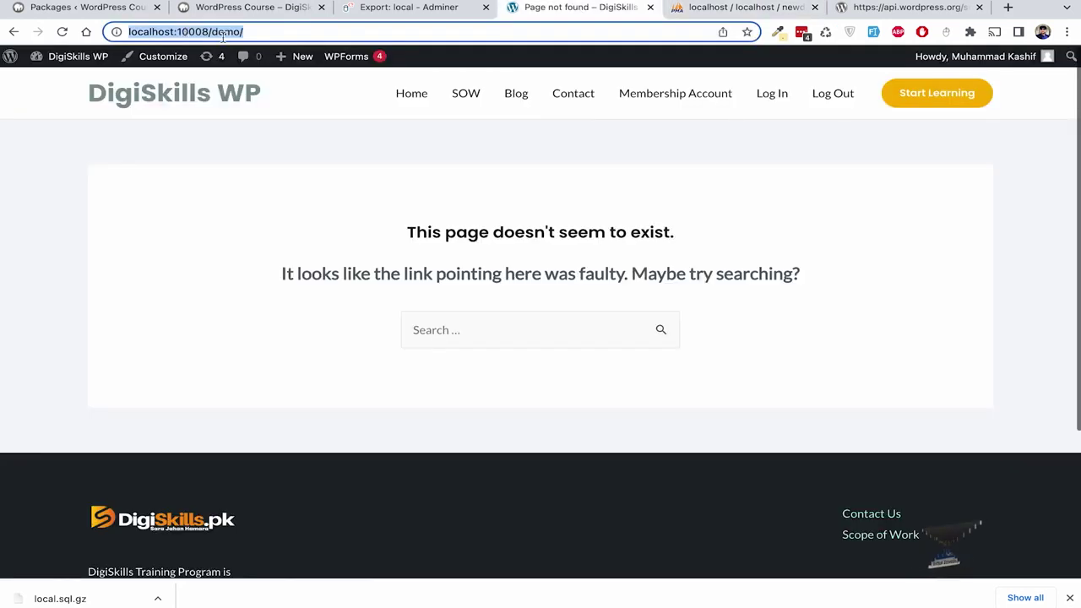
left_click(697, 8)
double_click(634, 198)
key("ctrl+a")
key("ctrl+v")
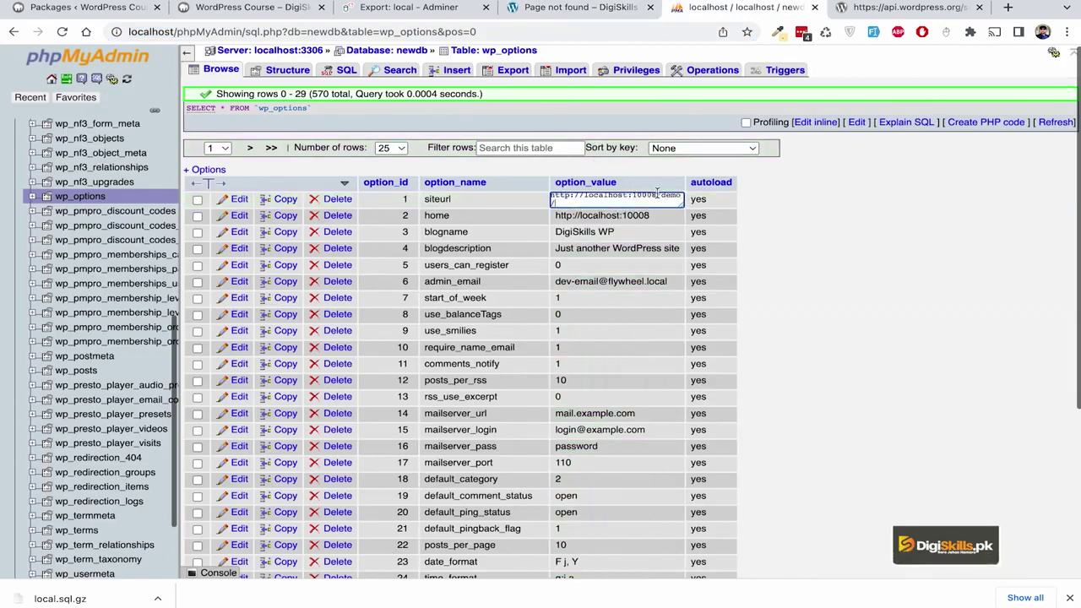
key("BackSpace")
key("BackSpace")
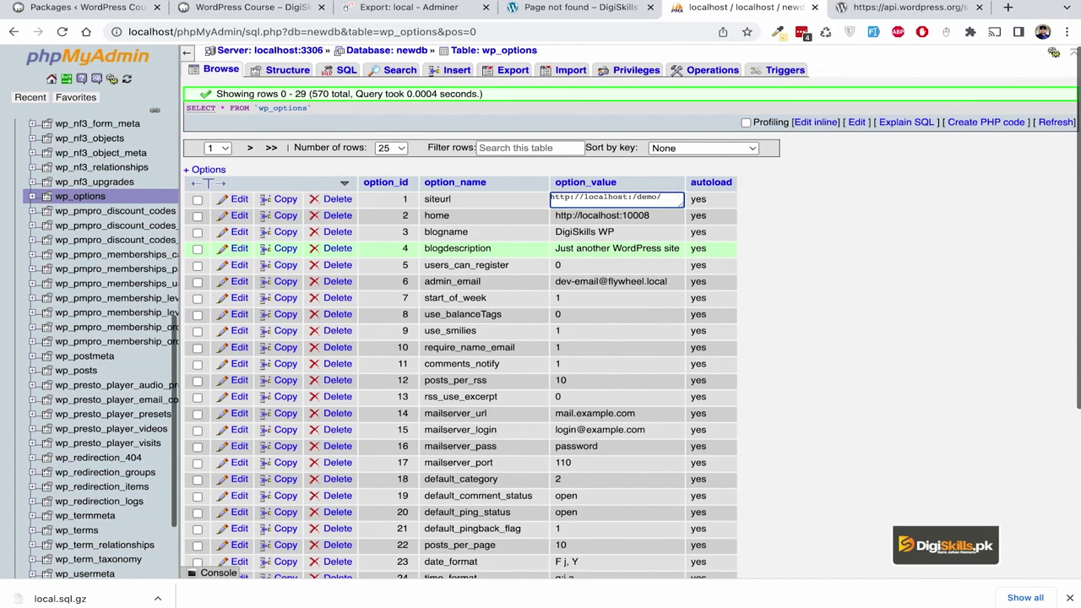
left_click(878, 245)
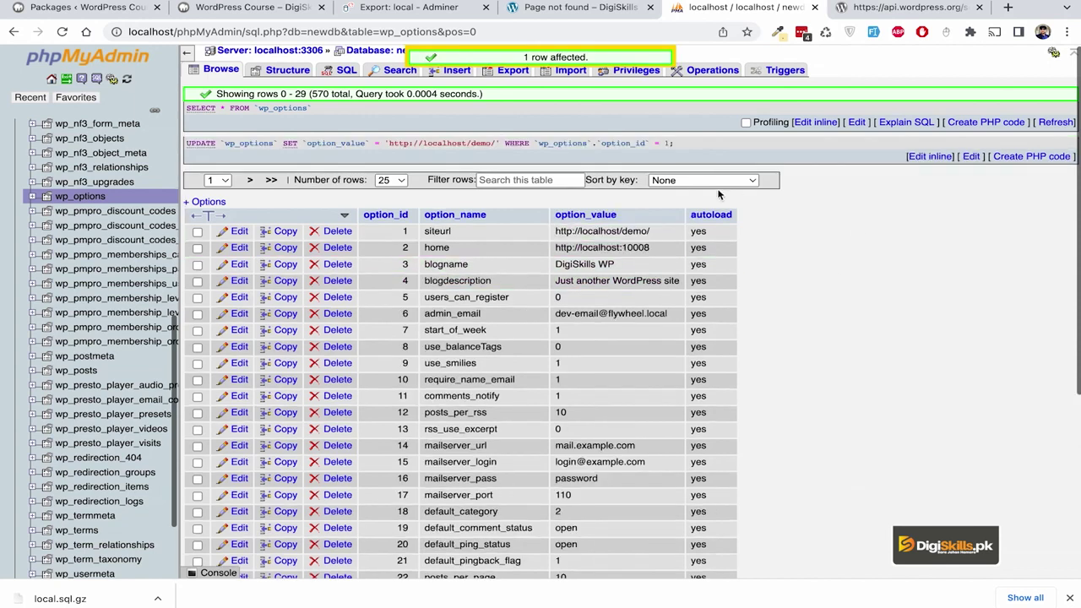
double_click(634, 233)
left_click_drag(663, 230, 549, 229)
key("Escape")
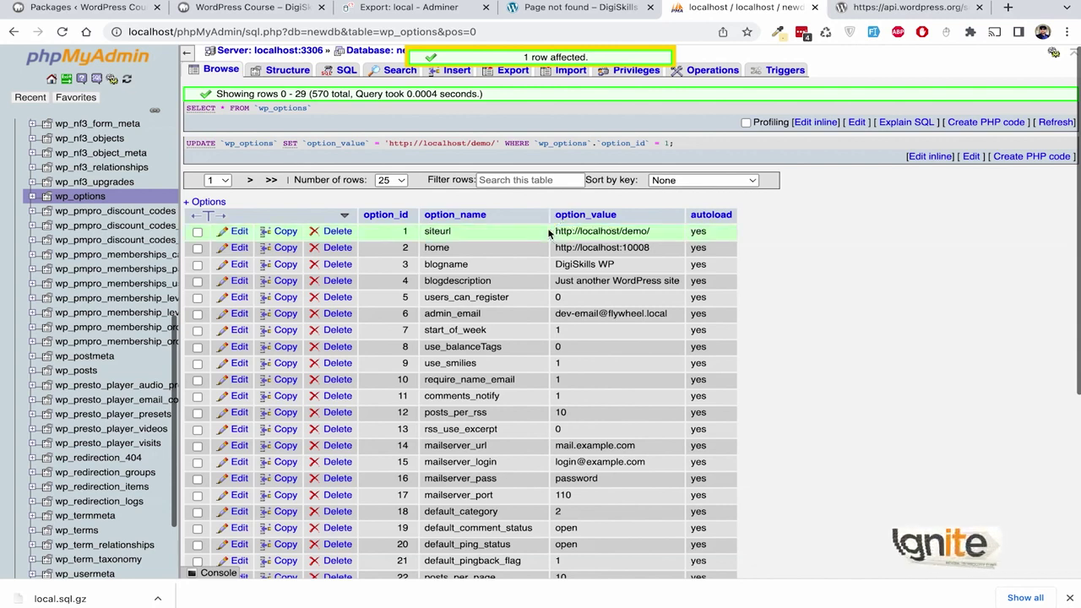
double_click(610, 251)
type("/demo/")
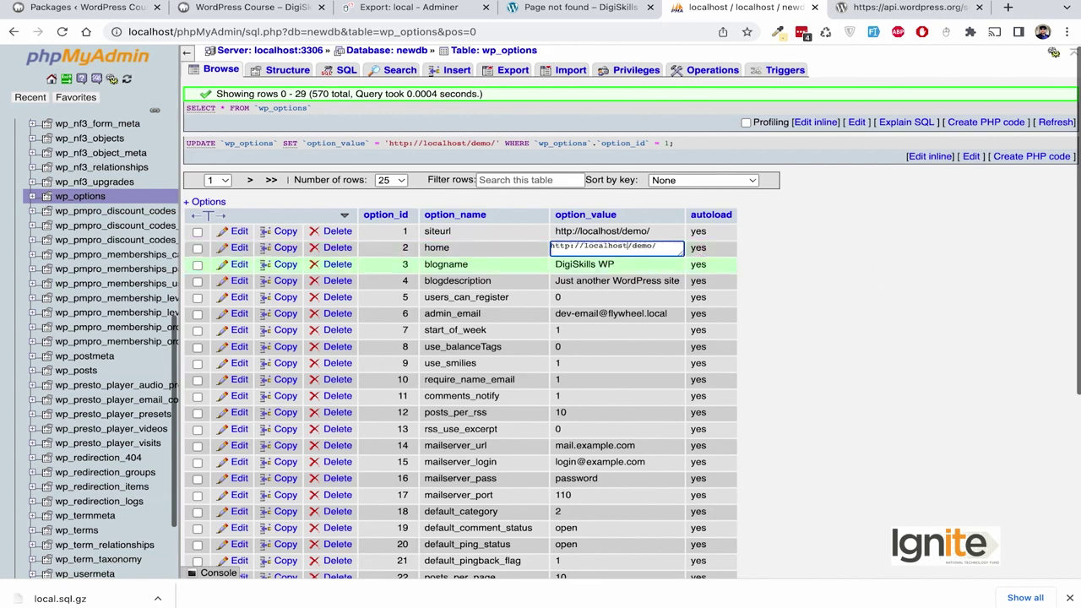
key("BackSpace")
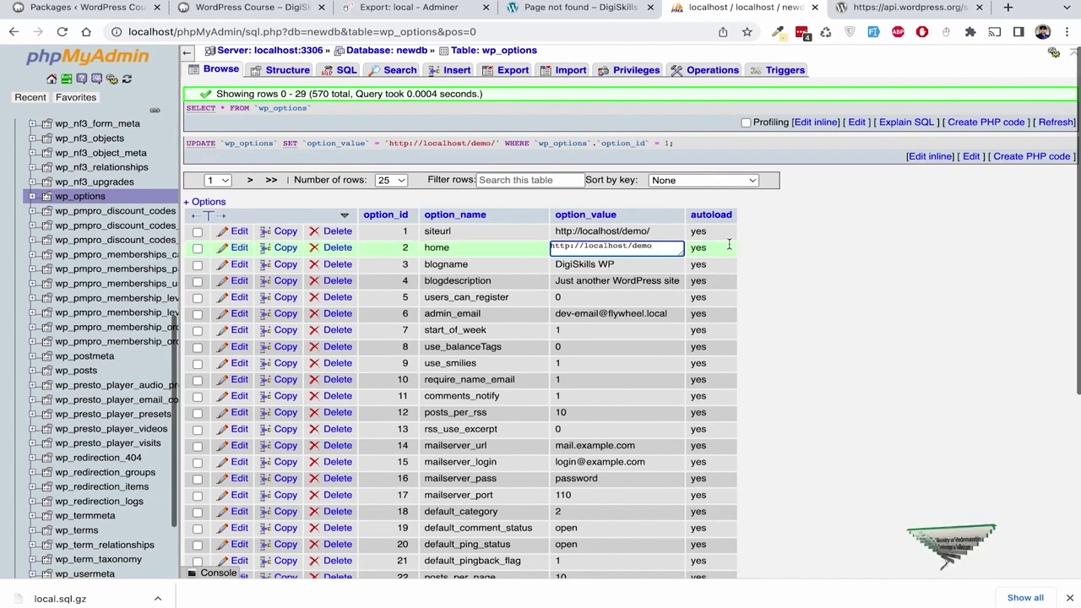
left_click(827, 253)
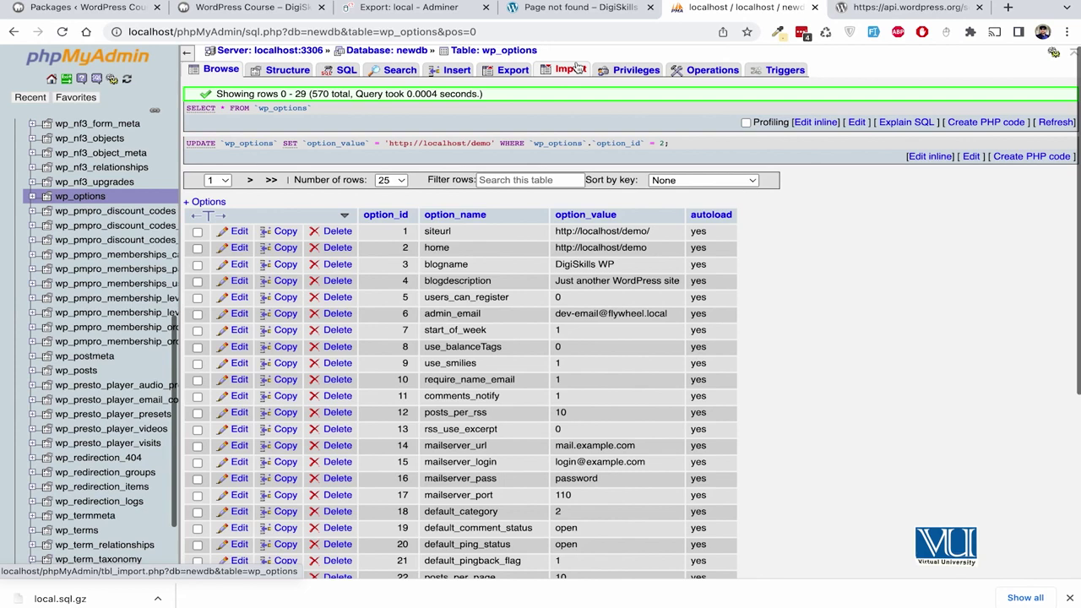
left_click(582, 8)
left_click(184, 32)
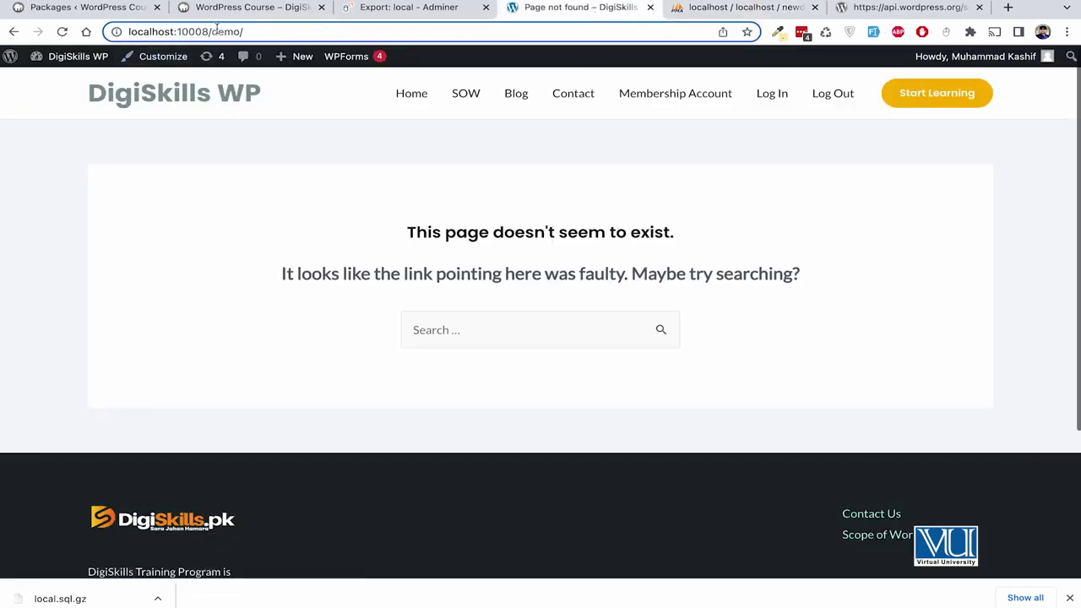
Remove port 10008 from the address and load the site at localhost/demo/.
key("super+a")
key("super+v")
left_click(244, 31)
key("BackSpace")
key("BackSpace")
key("BackSpace")
key("BackSpace")
key("BackSpace")
key("BackSpace")
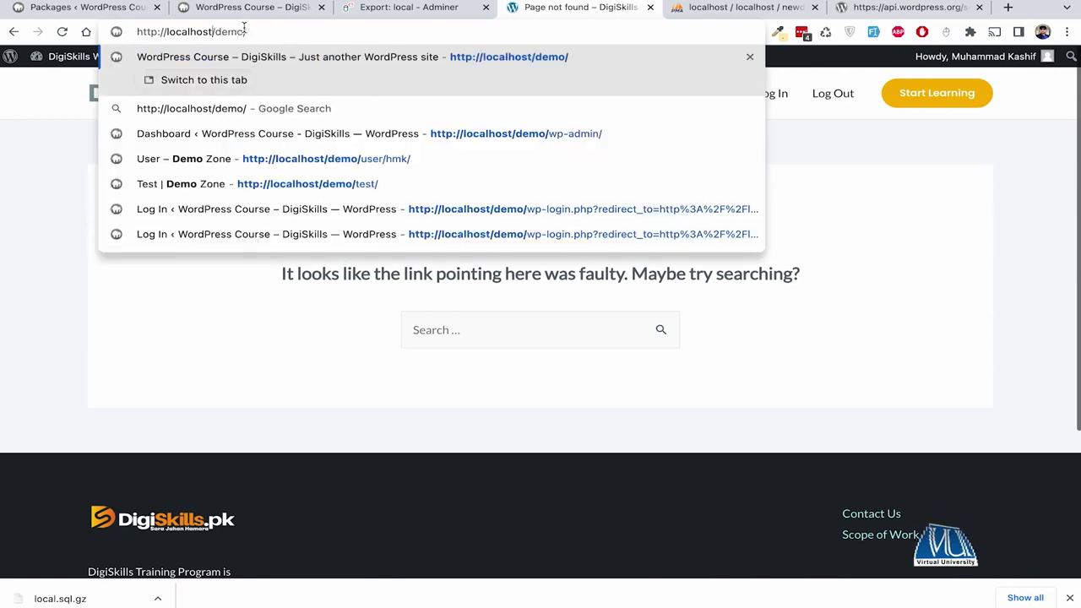
key("Return")
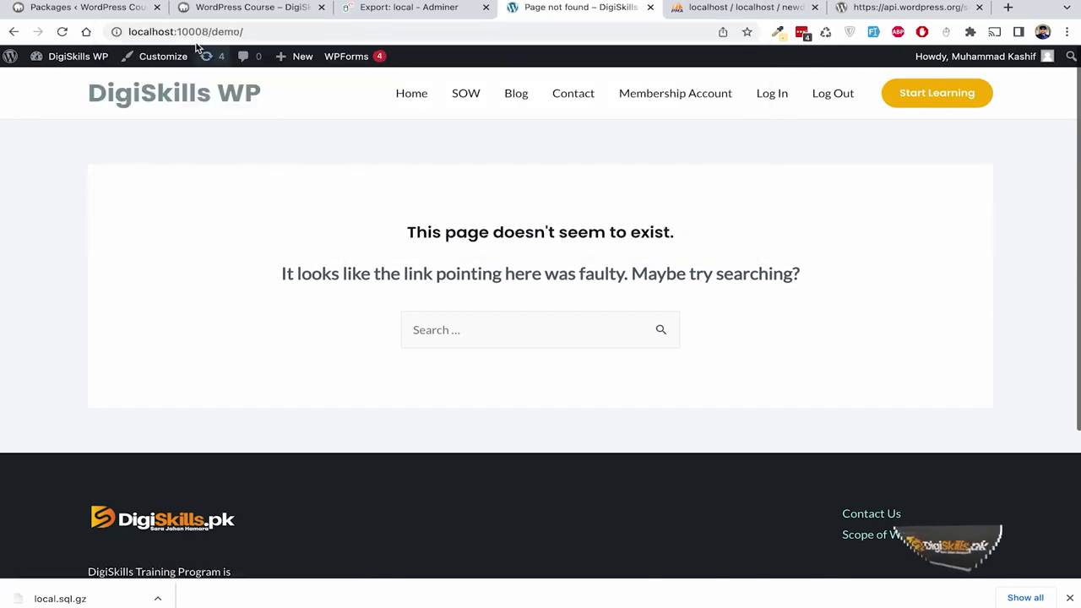
double_click(192, 32)
key("BackSpace")
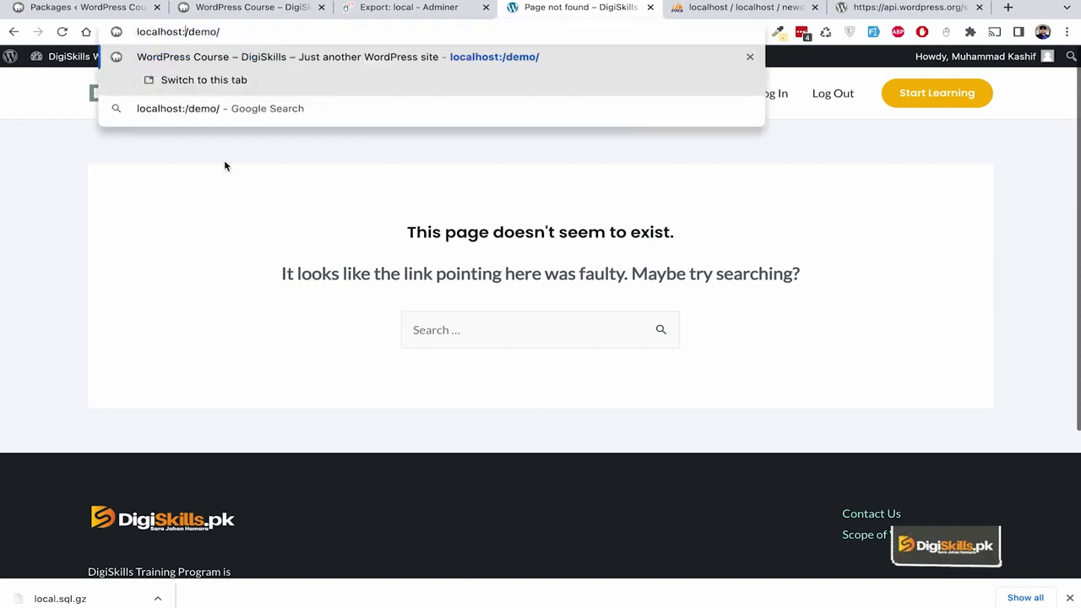
key("BackSpace")
key("Return")
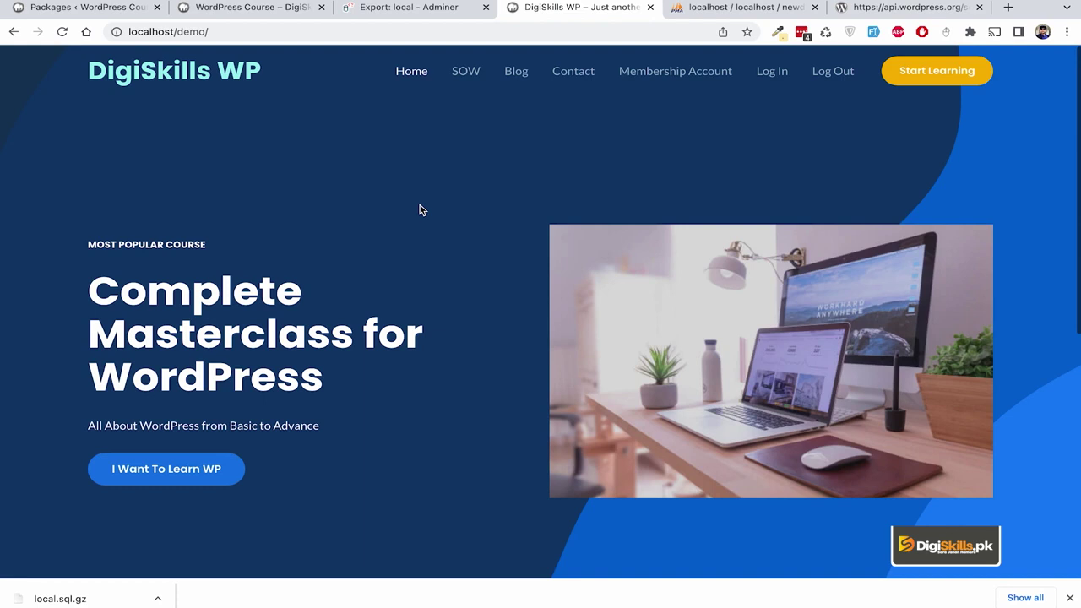
left_click(217, 31)
key("Return")
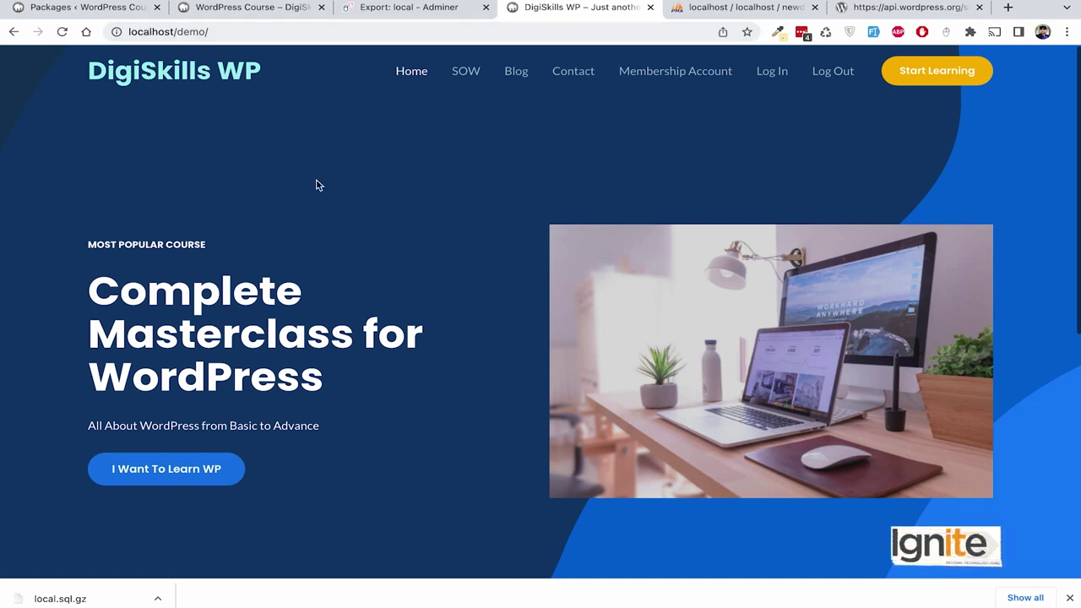
scroll(569, 230, "down", 10)
scroll(569, 229, "up", 10)
Check the Scope of Work, Contact and Membership Account pages, then return to the homepage.
left_click(461, 79)
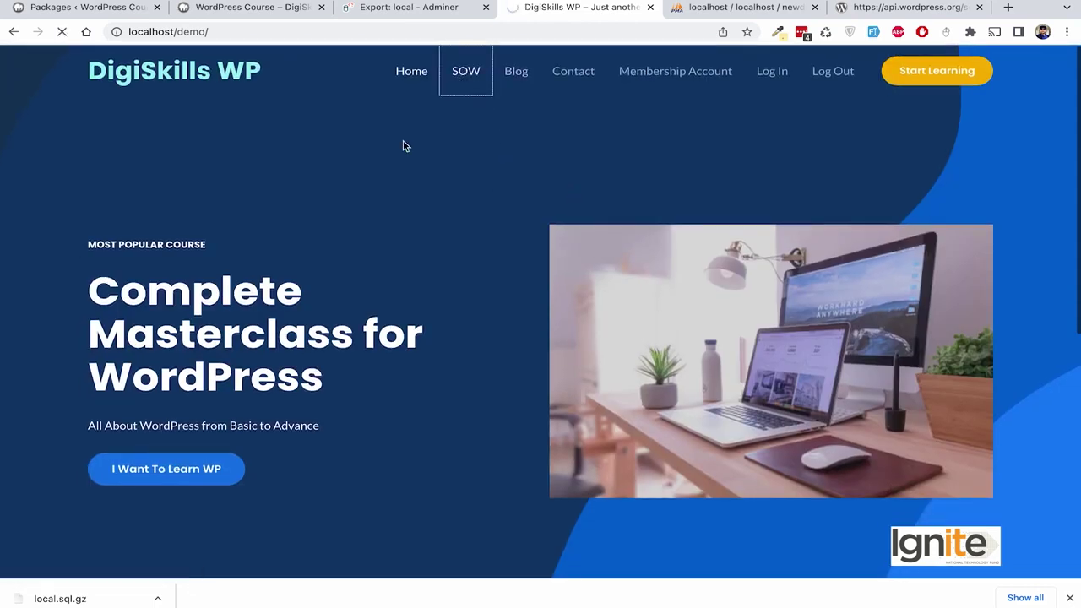
scroll(473, 265, "down", 1)
scroll(473, 265, "up", 1)
left_click(572, 71)
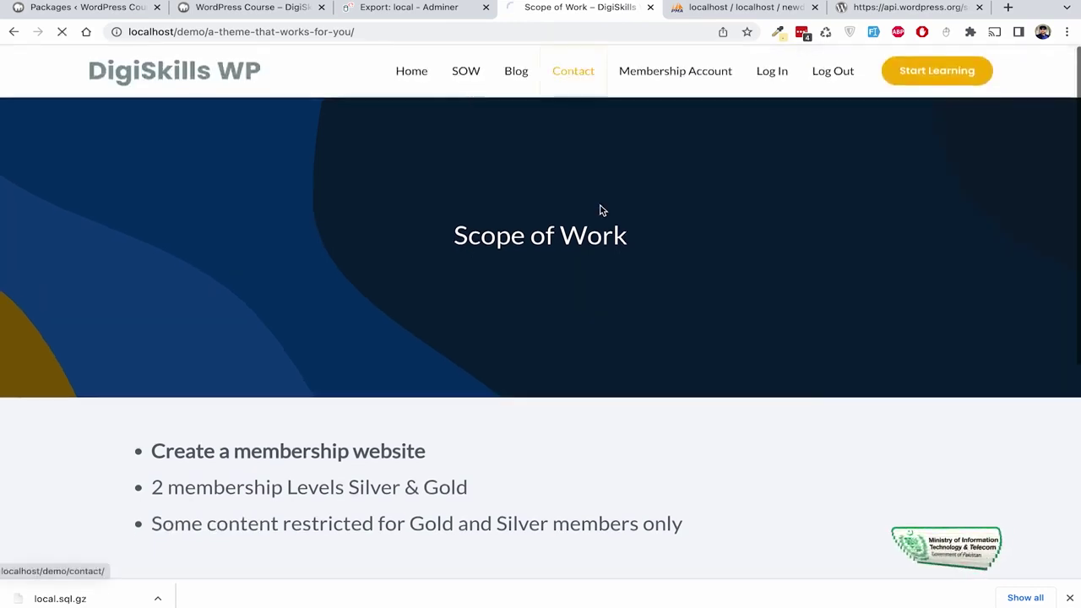
left_click(698, 84)
left_click(196, 76)
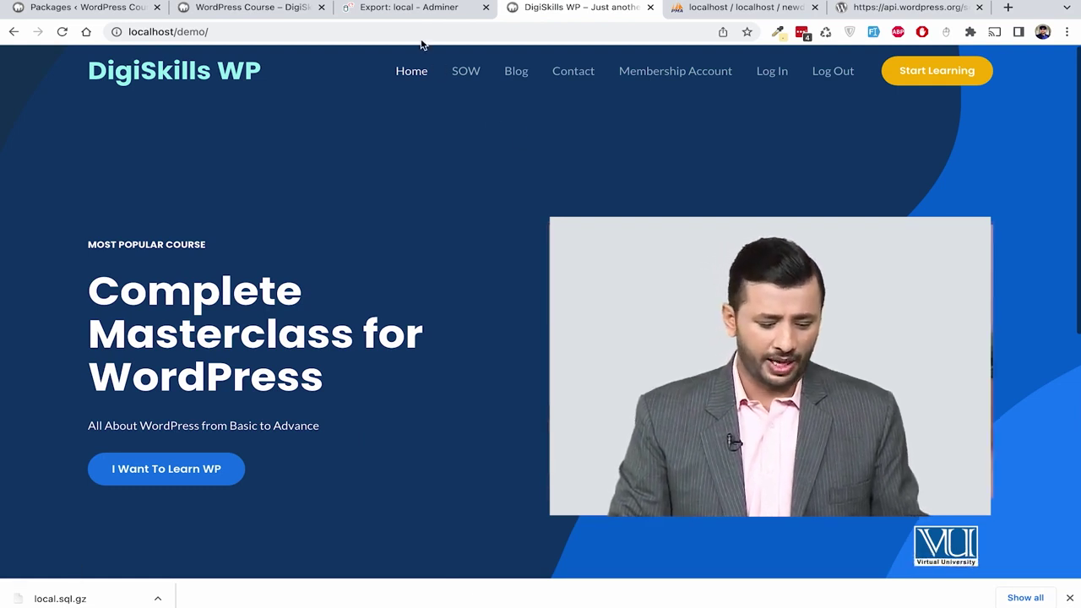
left_click(213, 32)
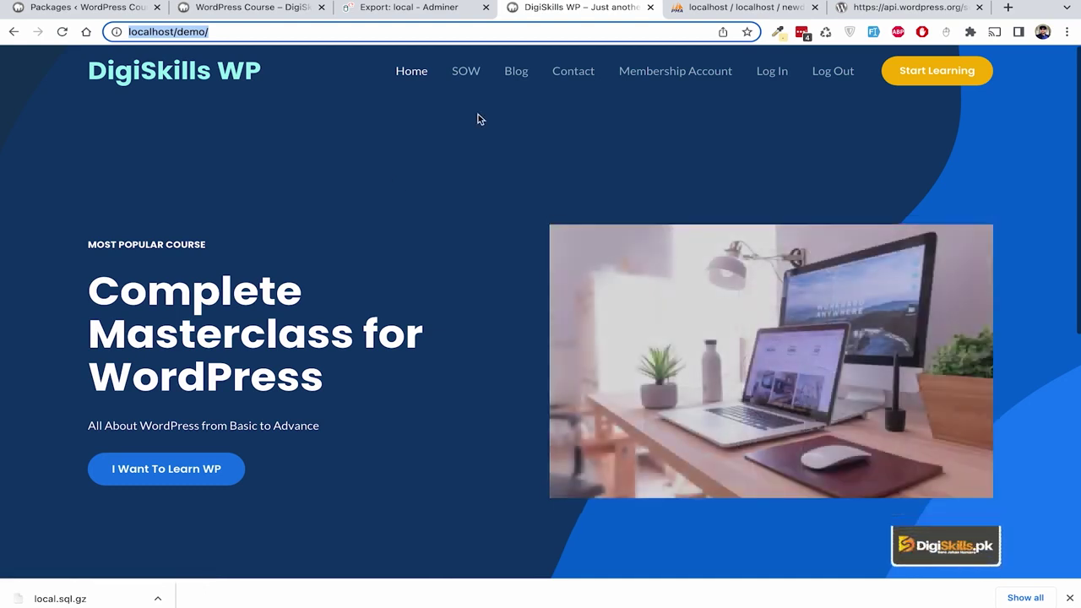
Focus the address bar to search for the interconnect/it Search Replace DB script.
left_click(230, 32)
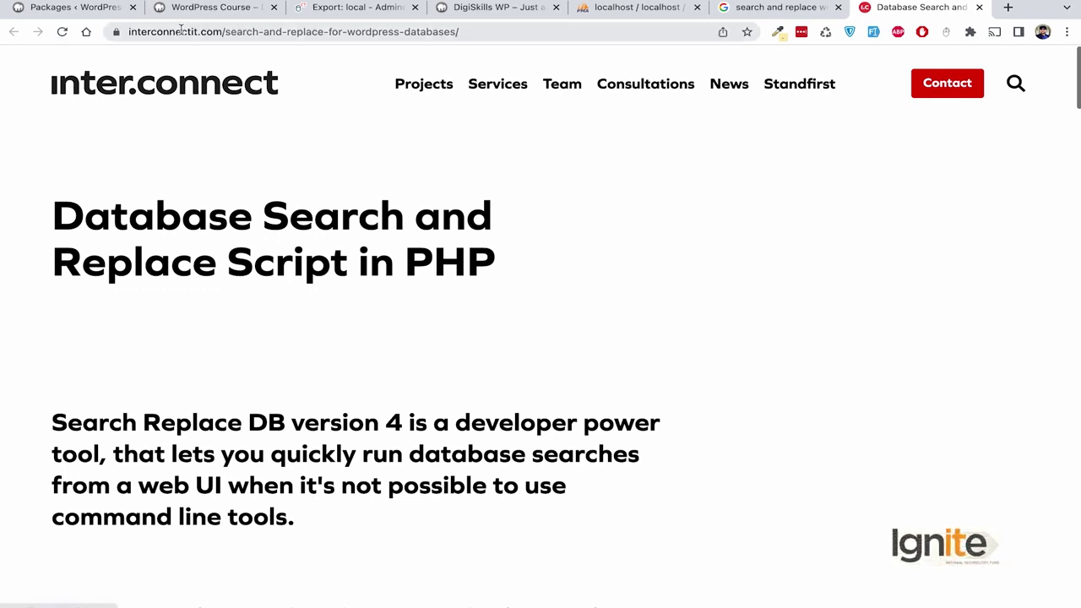
key("ctrl+l")
Tick the checkbox acknowledging the risks of using the script.
left_click(275, 148)
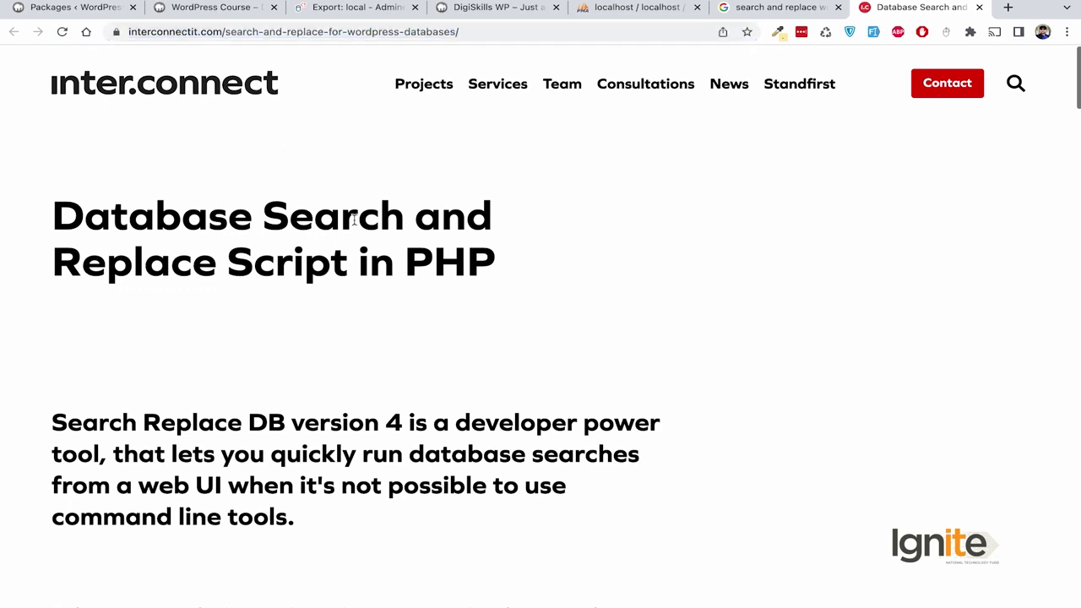
scroll(353, 219, "down", 10)
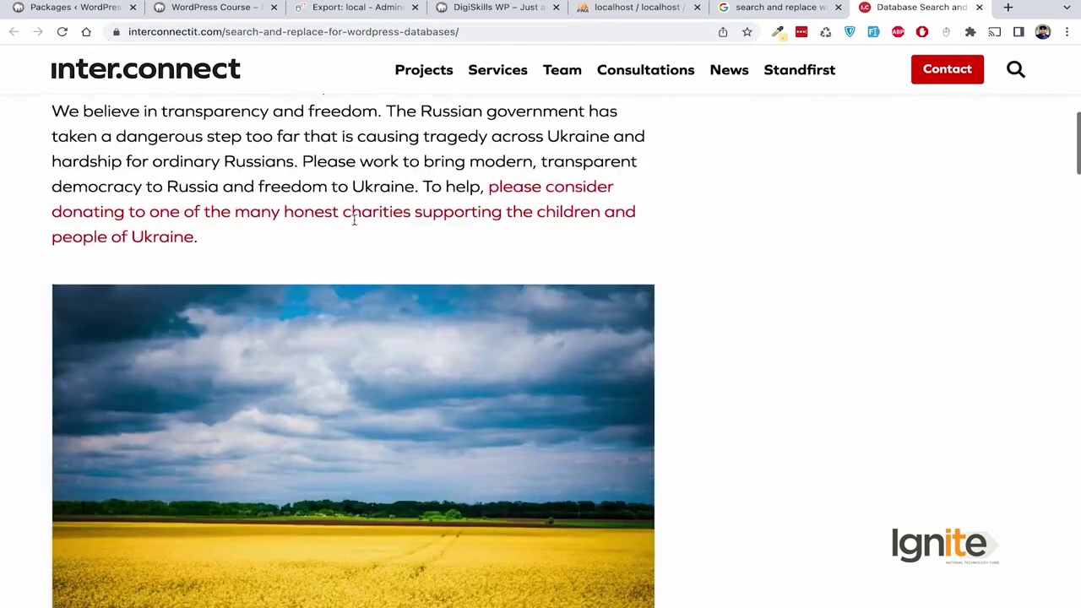
scroll(355, 224, "down", 8)
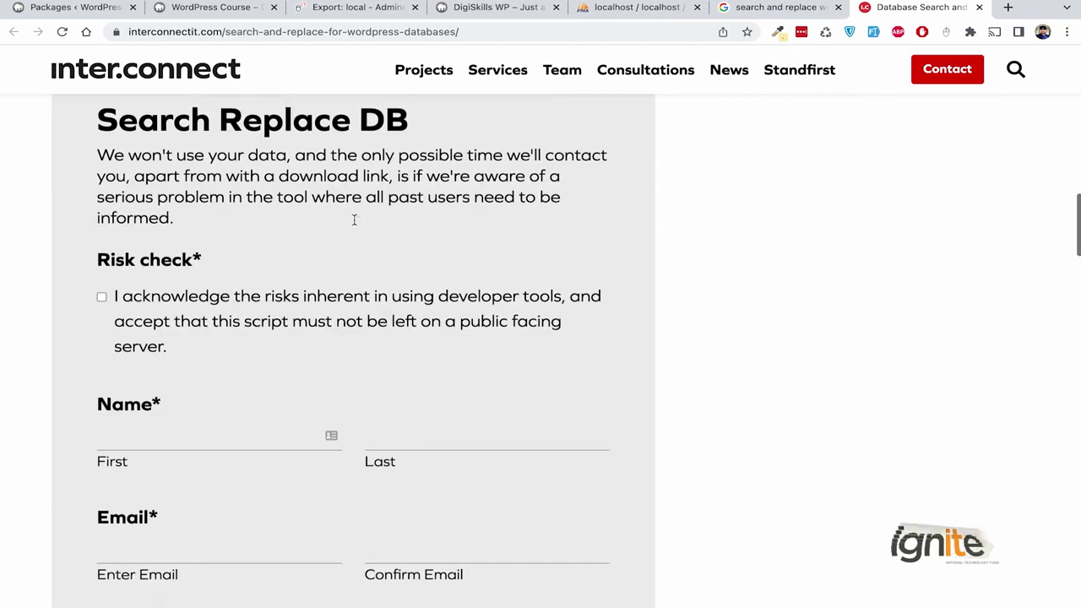
left_click(102, 124)
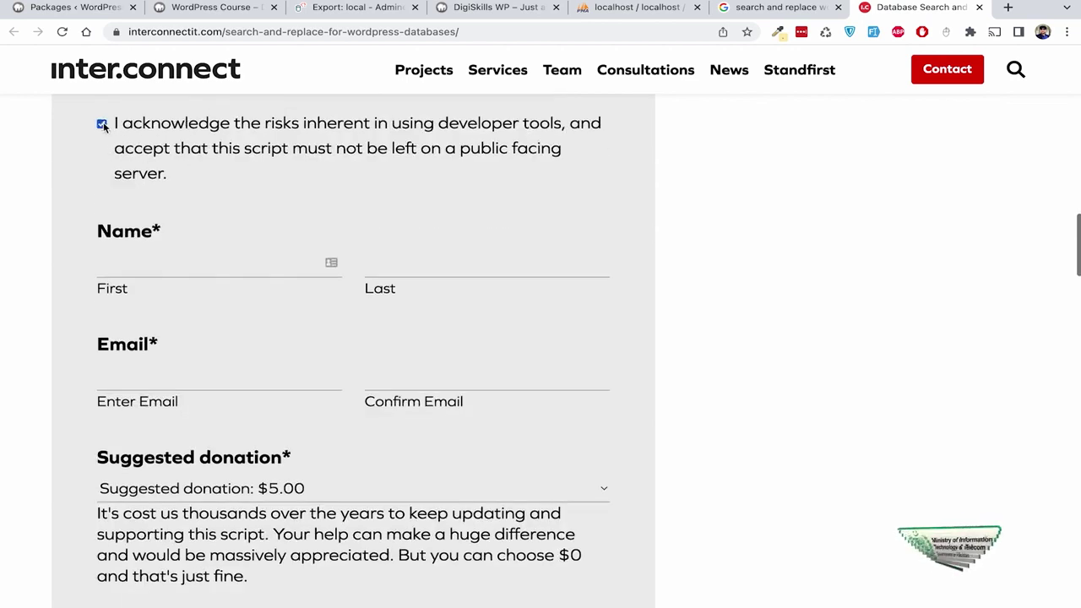
scroll(241, 208, "down", 2)
scroll(241, 208, "up", 1)
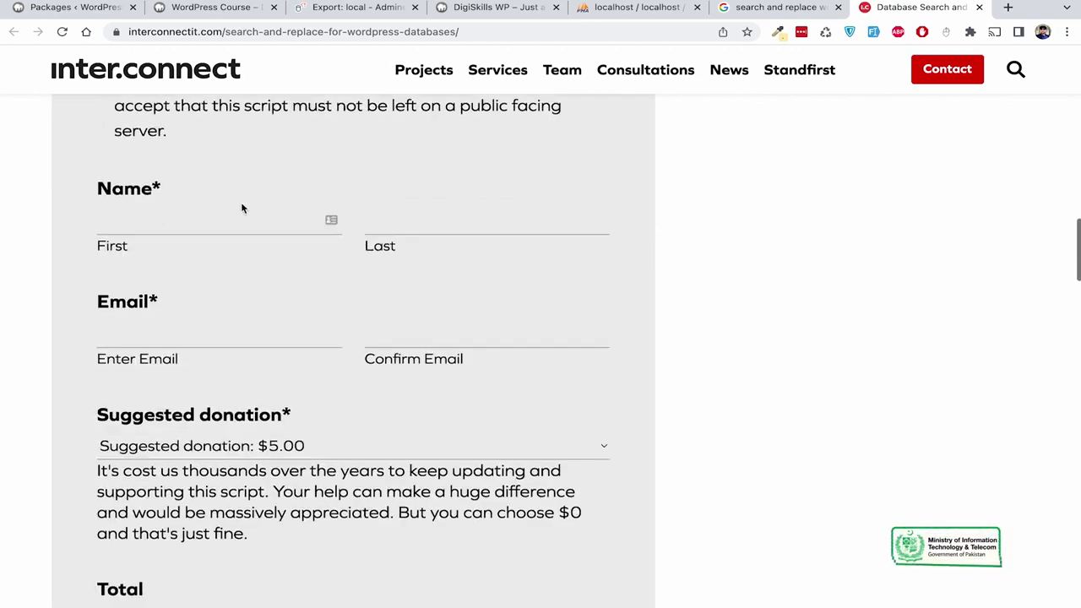
Fill in the first and last name, then enter the email address and its confirmation.
left_click(192, 225)
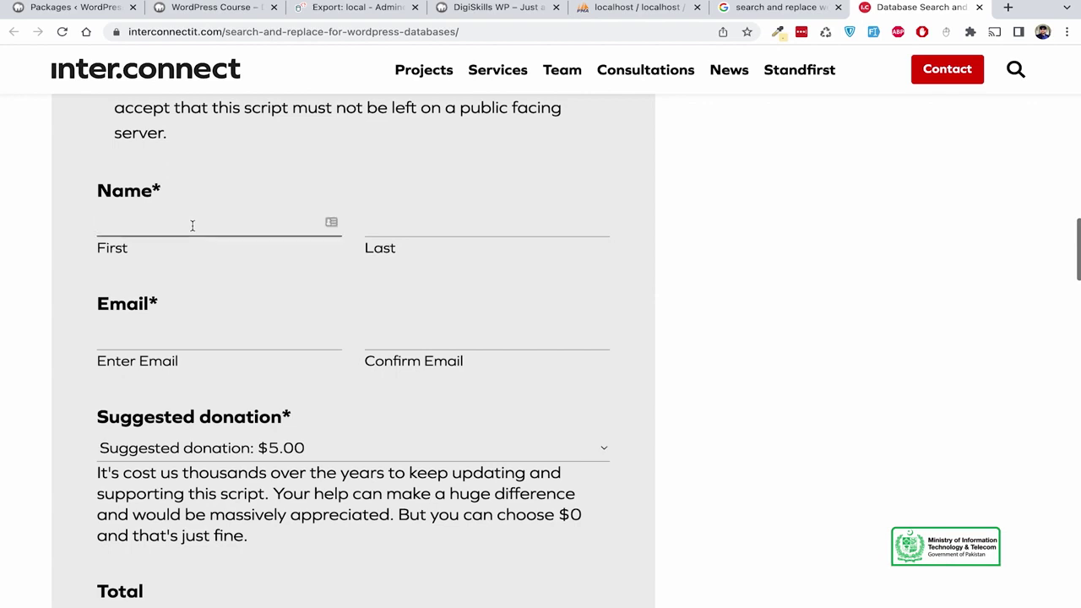
left_click(390, 232)
type("Arain")
key("Tab")
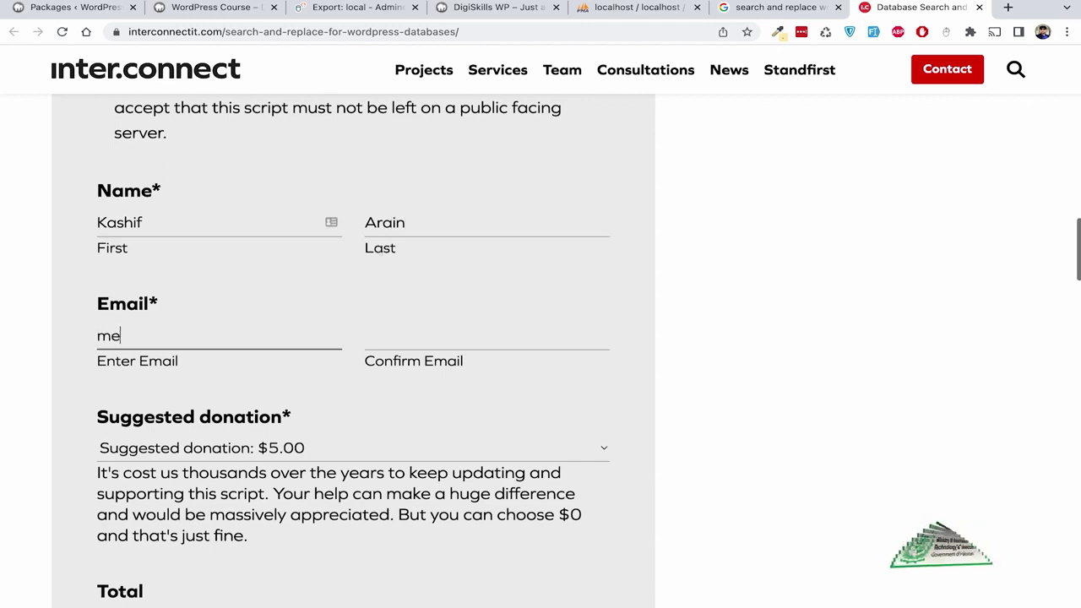
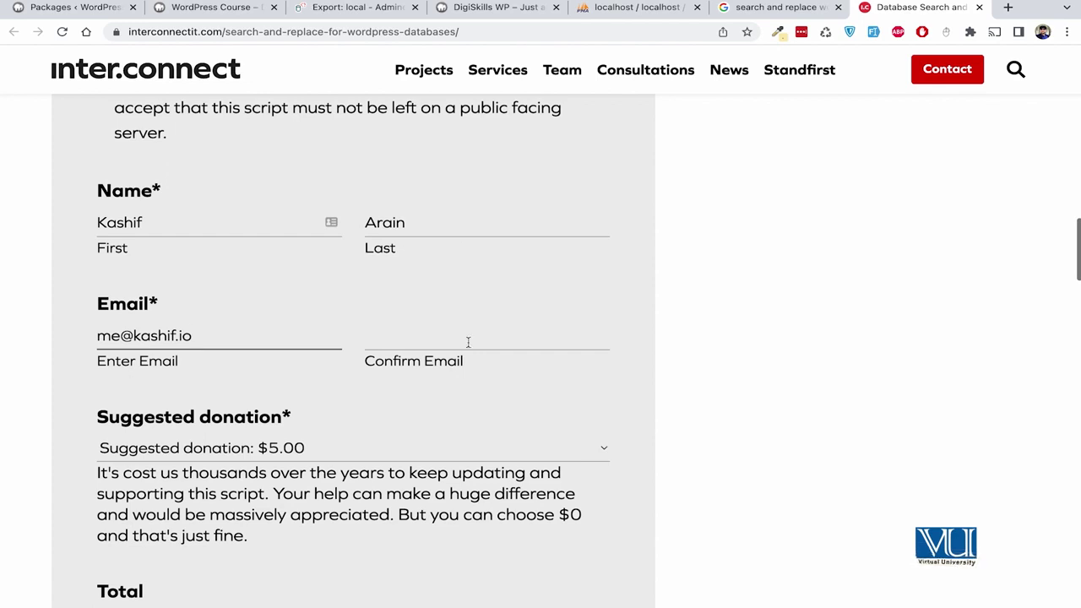
left_click(468, 342)
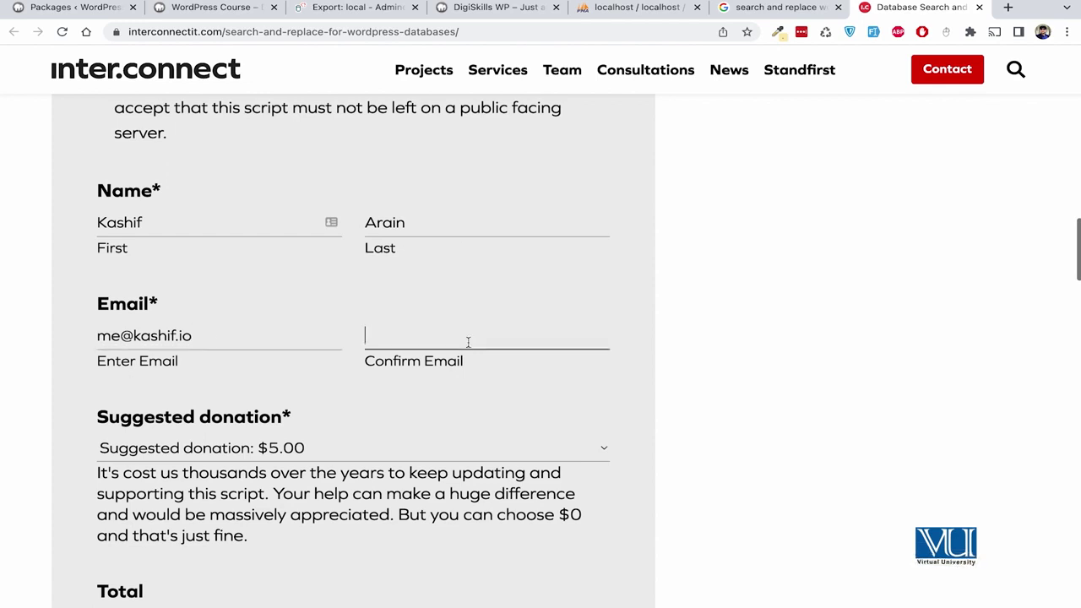
left_click_drag(195, 336, 66, 332)
key("ctrl+c")
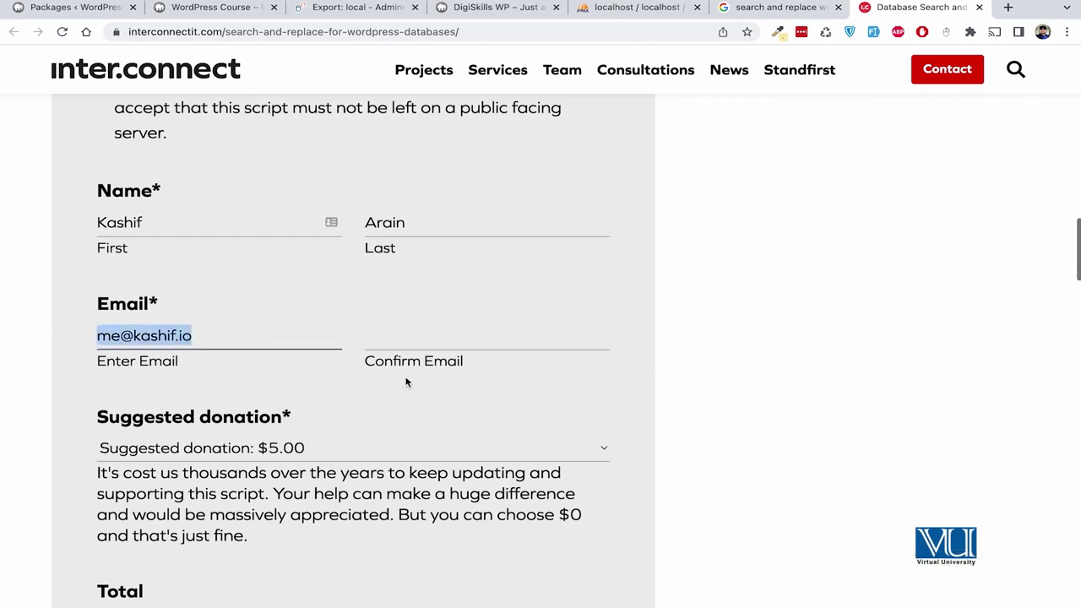
left_click(428, 343)
key("ctrl+v")
Set the suggested donation to 'Other or nothing' for a $0.00 total.
scroll(427, 445, "down", 2)
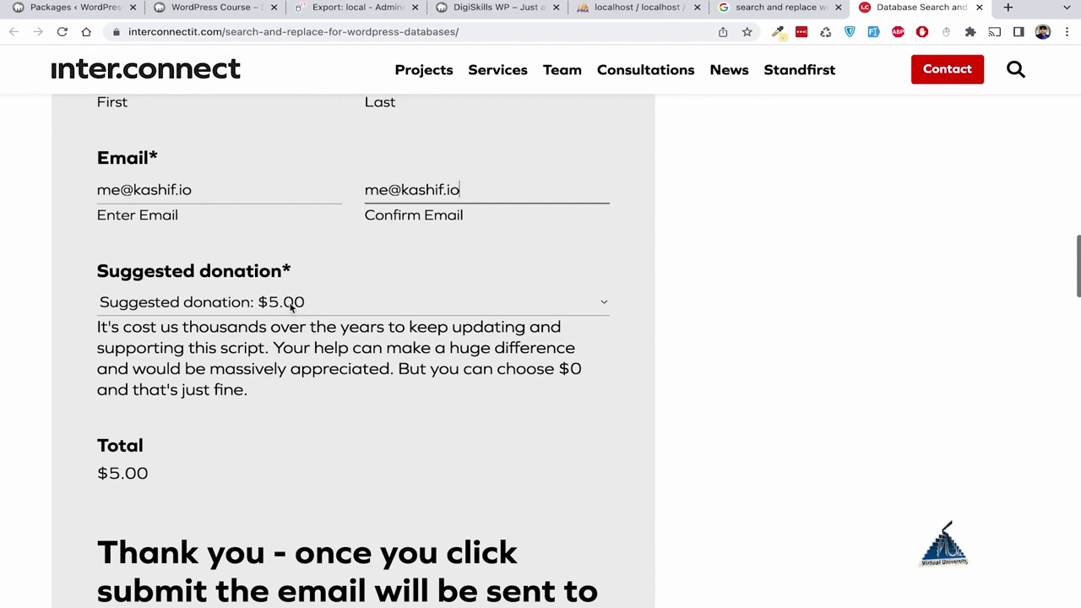
left_click(317, 299)
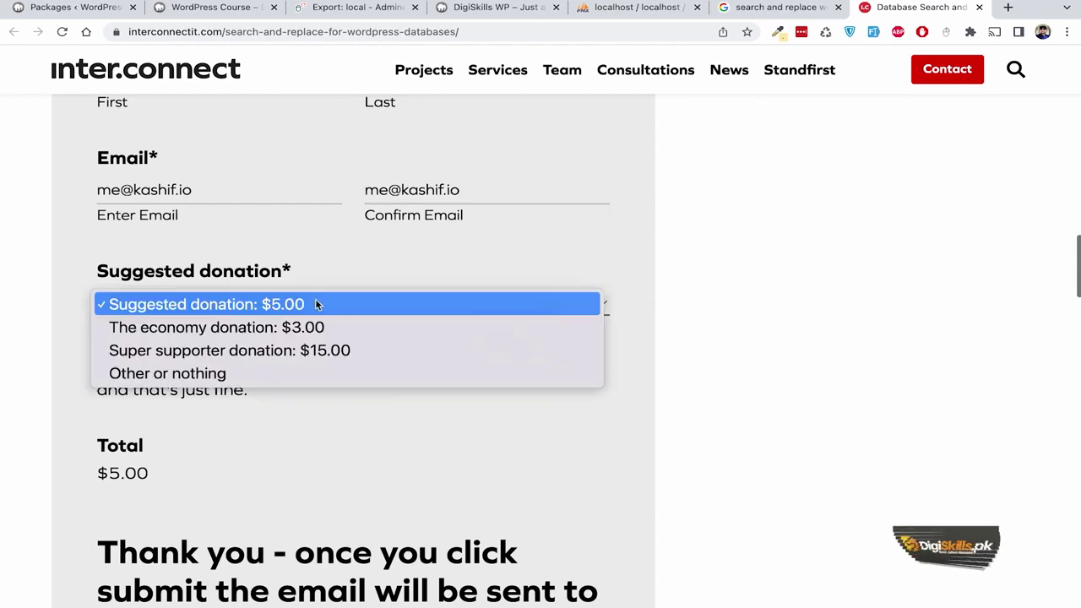
left_click(313, 373)
scroll(372, 399, "down", 2)
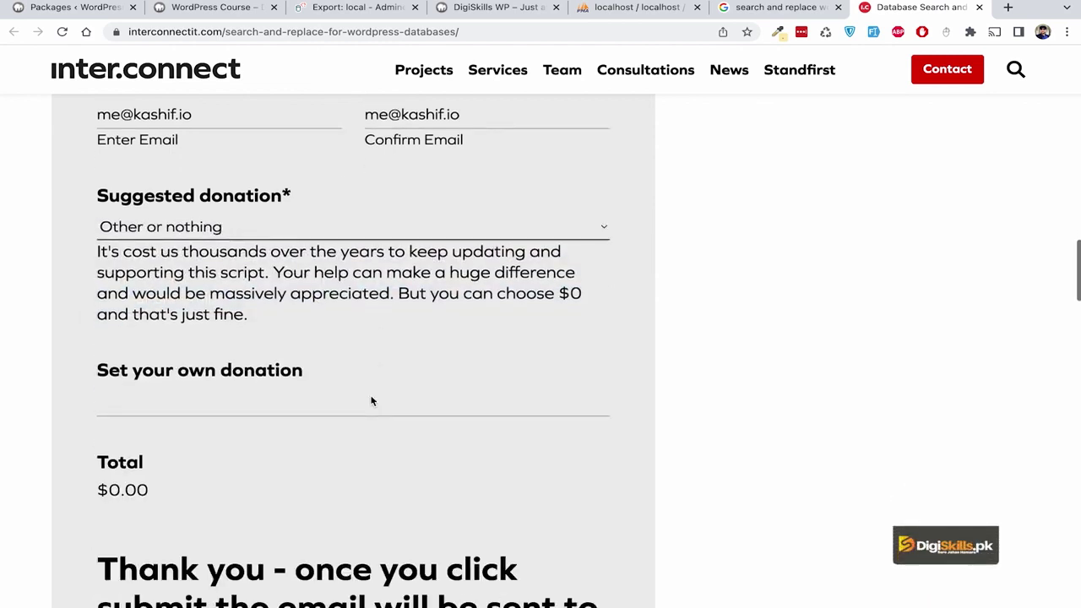
scroll(371, 401, "down", 5)
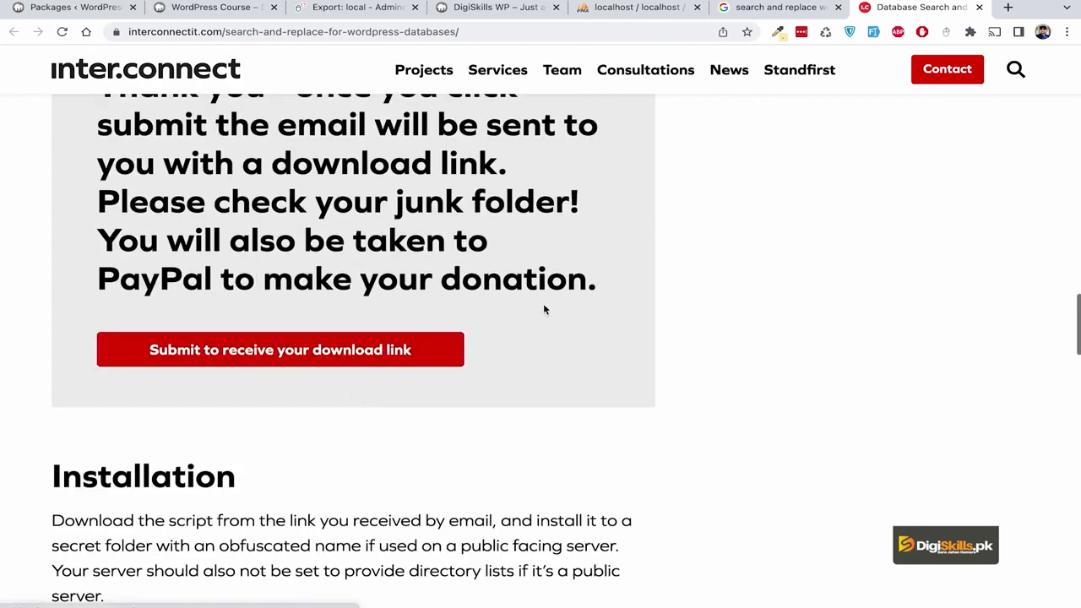
scroll(557, 348, "down", 5)
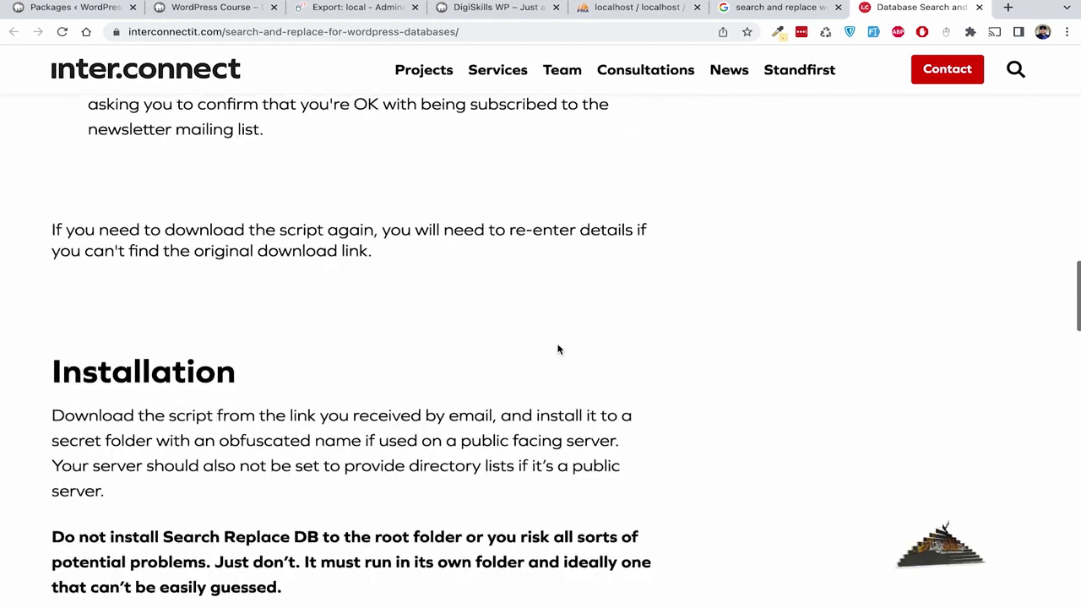
scroll(557, 348, "down", 3)
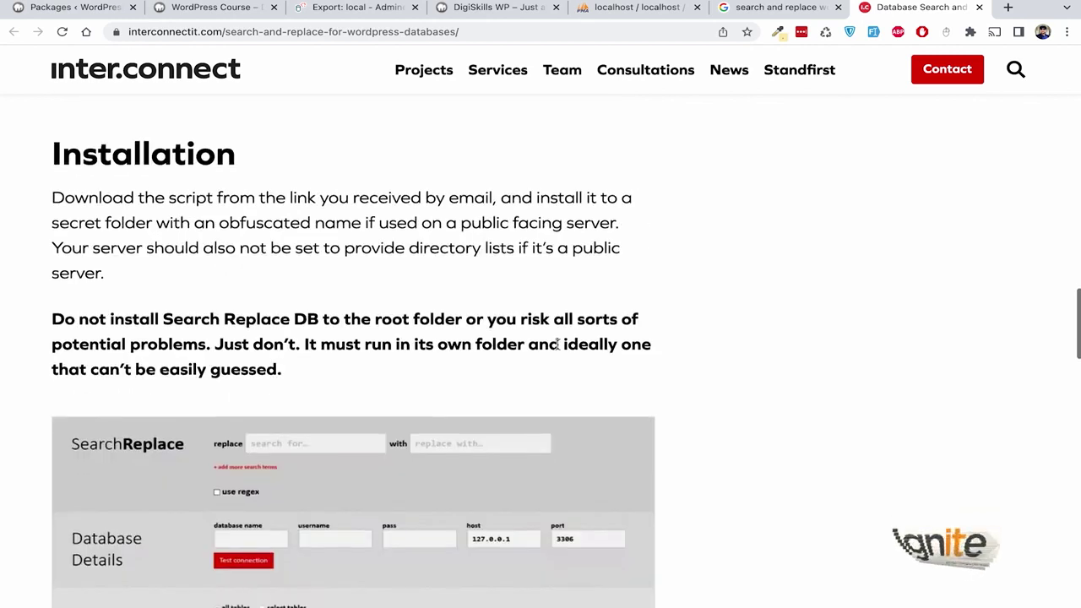
scroll(557, 346, "down", 10)
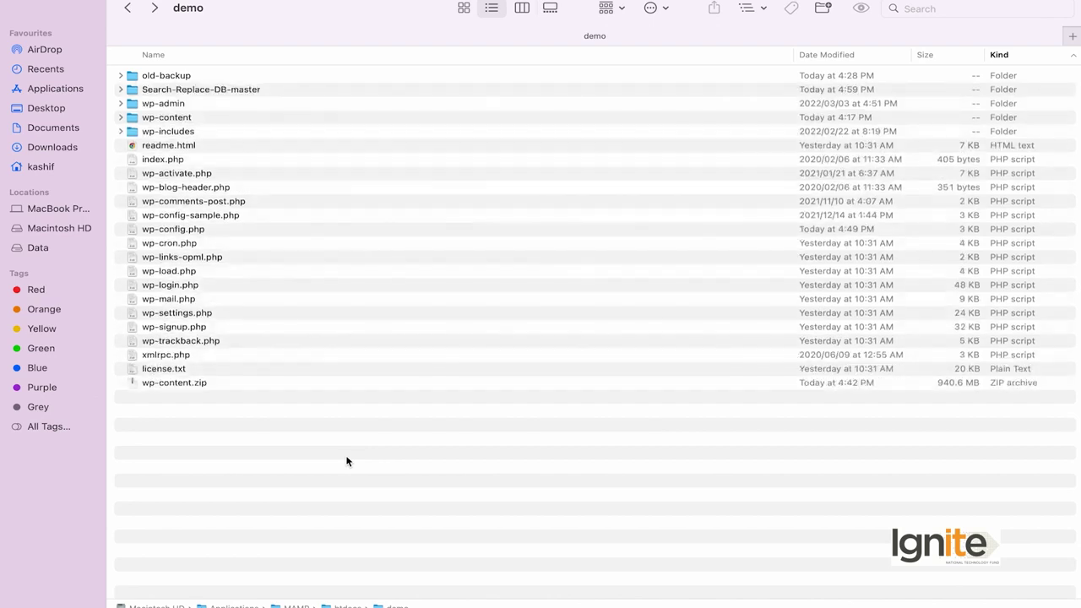
Find the Search-Replace-DB-master folder in the demo folder and copy its name.
left_click(215, 89)
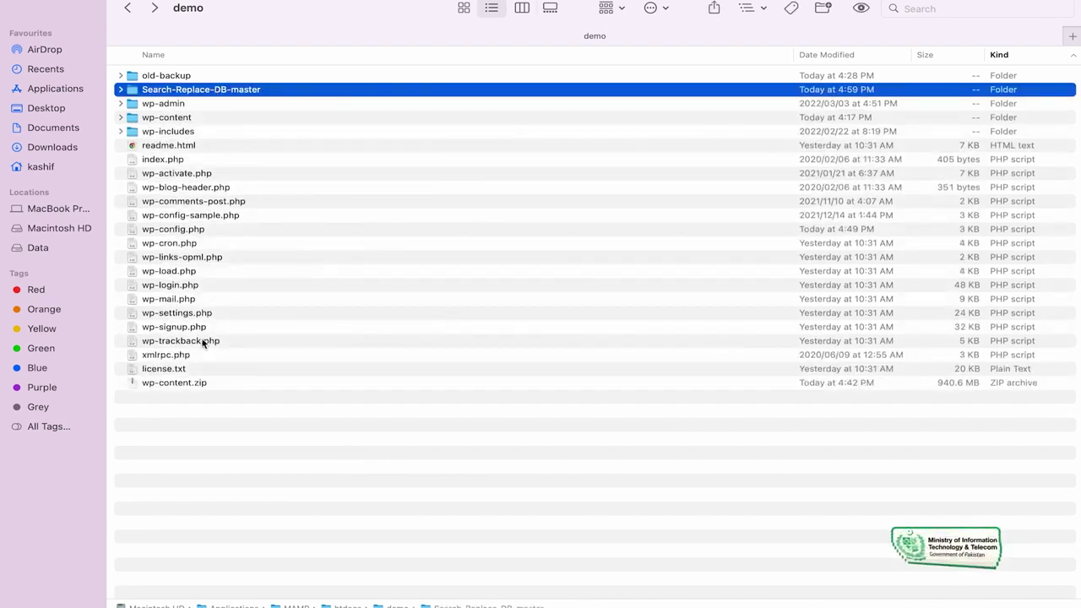
left_click(198, 231)
left_click(225, 90)
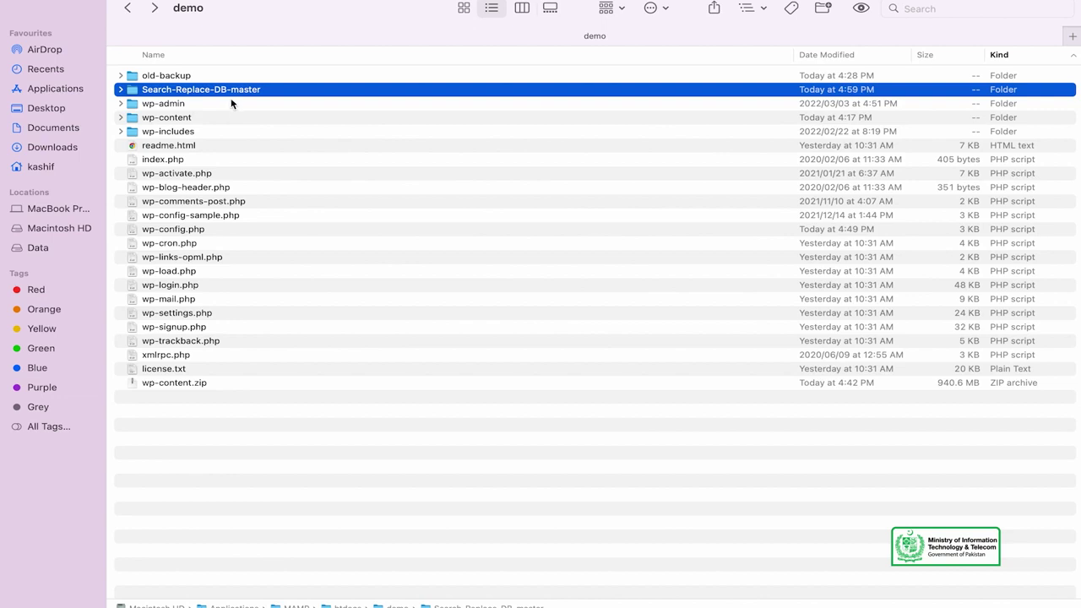
right_click(234, 94)
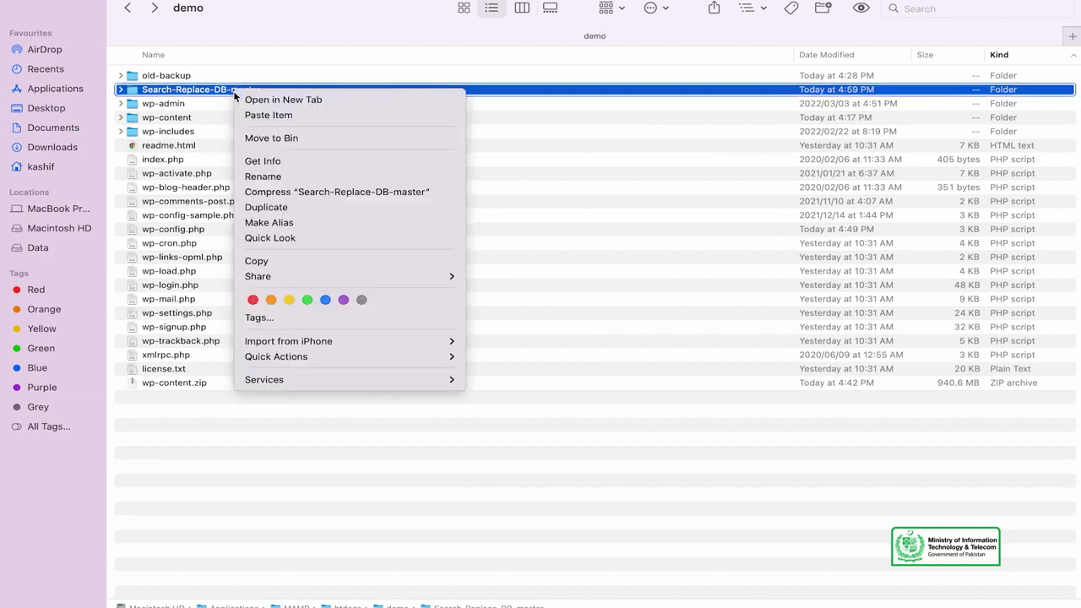
left_click(283, 176)
key("super+c")
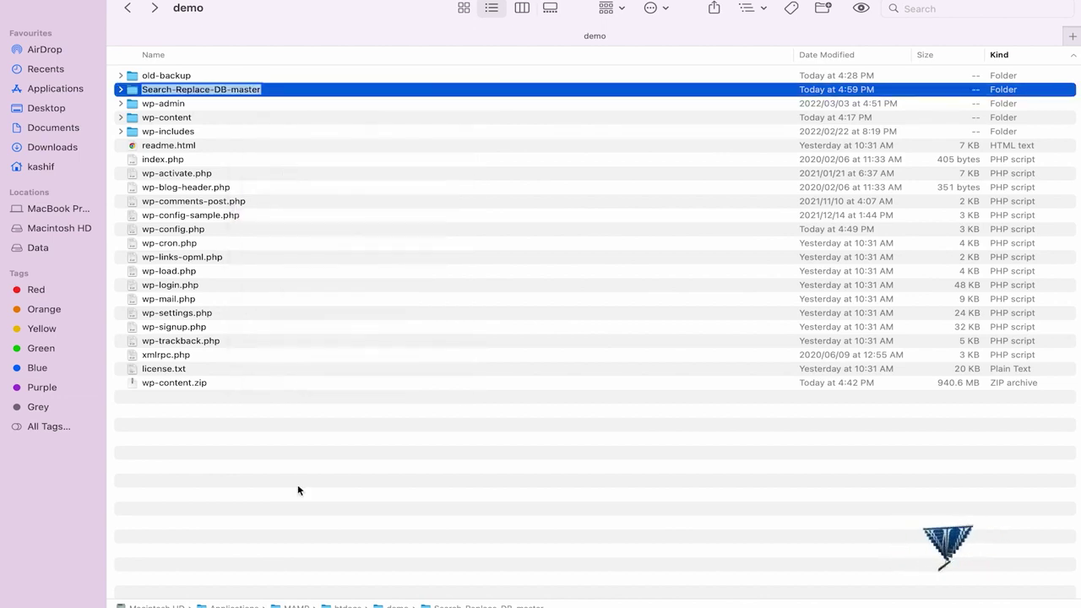
left_click(297, 484)
Load localhost/demo/Search-Replace-DB-master in Chrome to reach the script page.
left_click(285, 586)
left_click(222, 33)
key("super+v")
key("Return")
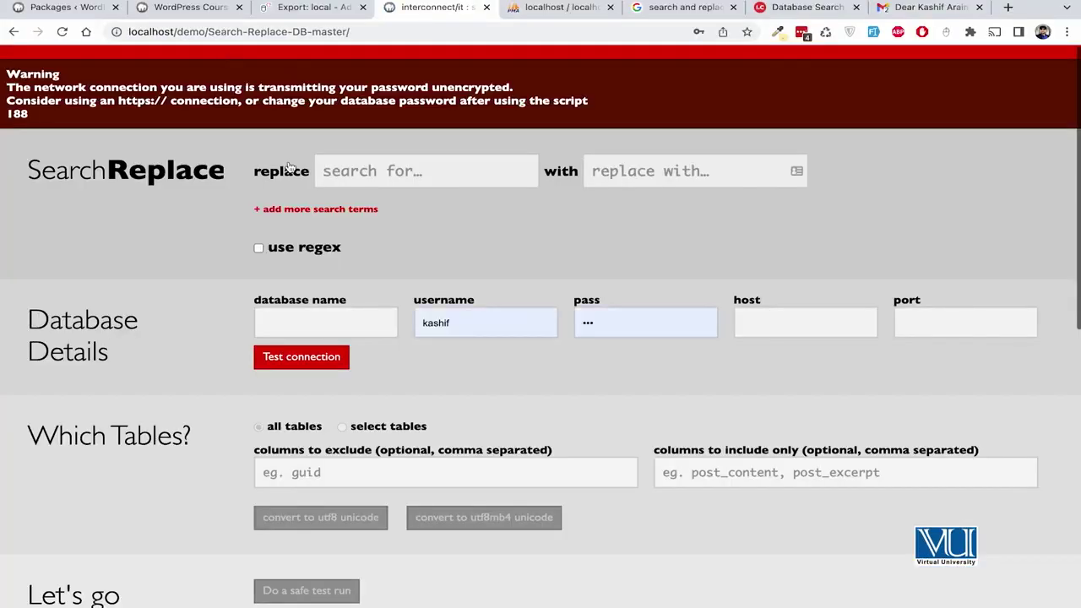
left_click(394, 165)
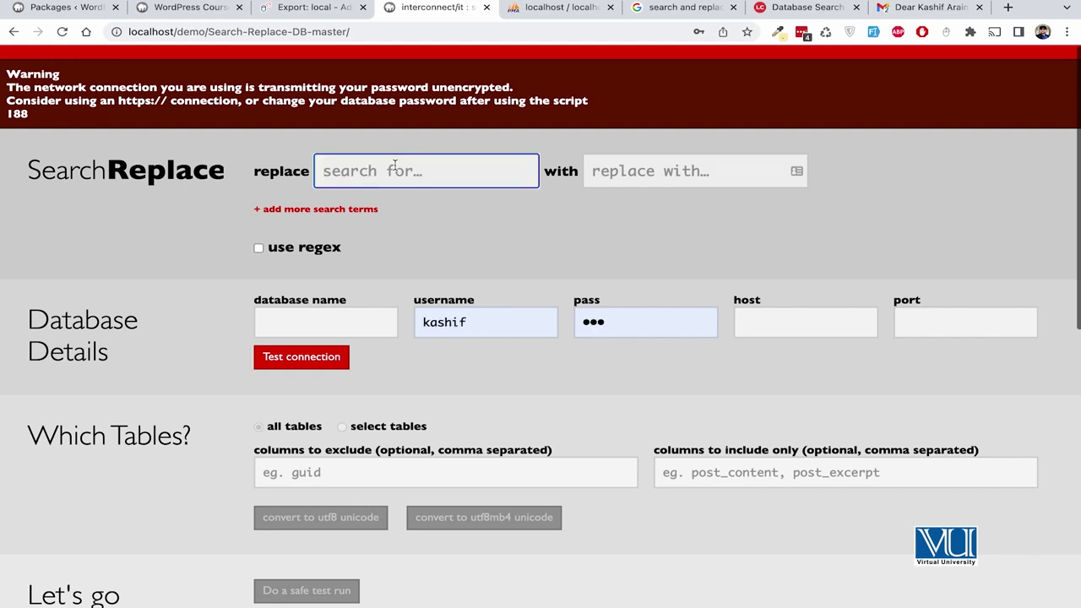
left_click(182, 8)
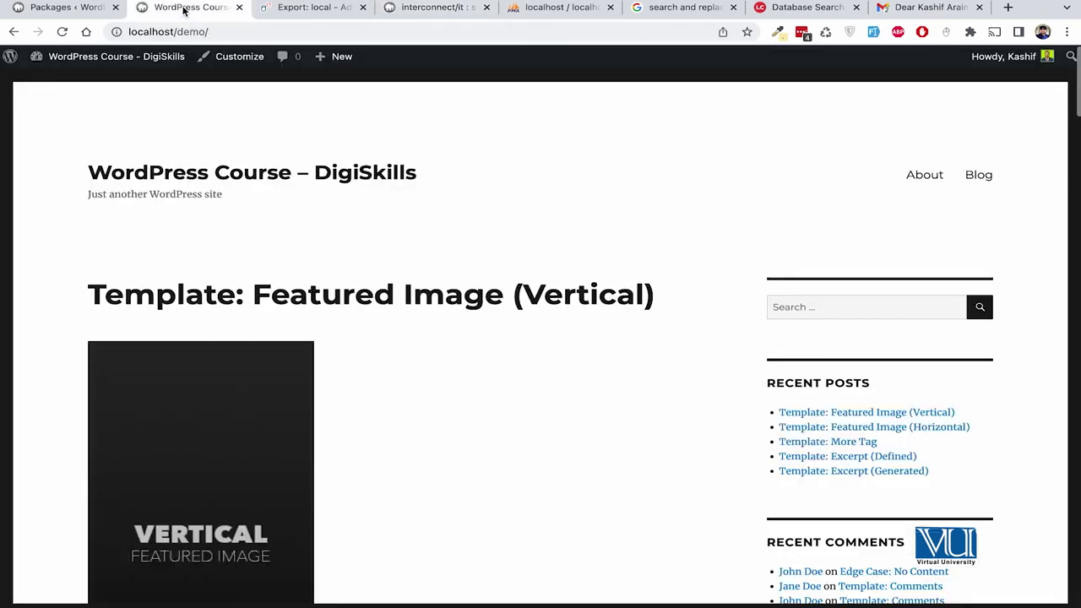
left_click(77, 11)
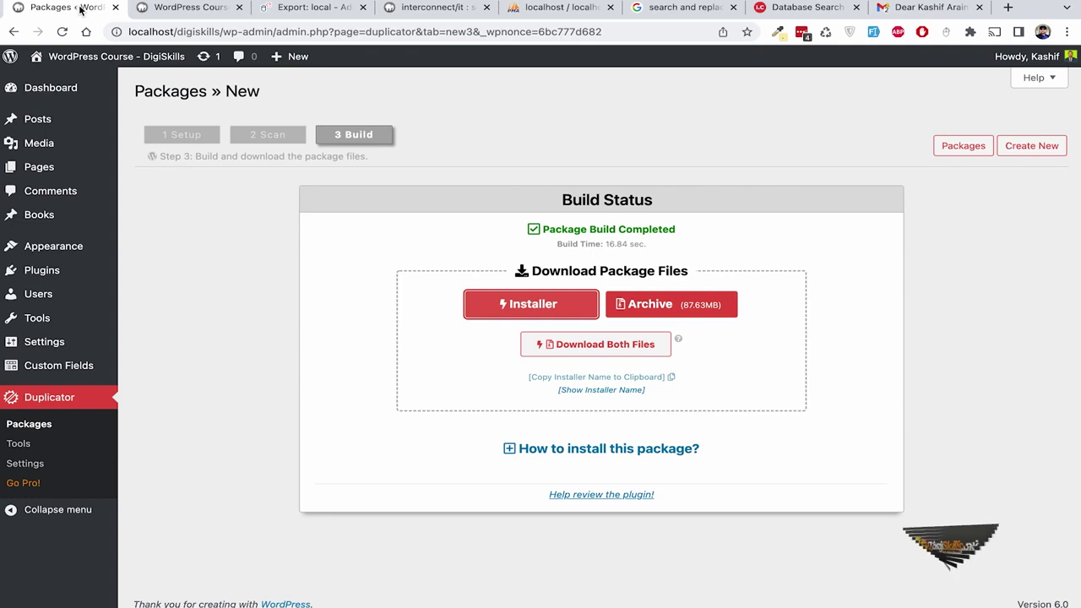
left_click(775, 585)
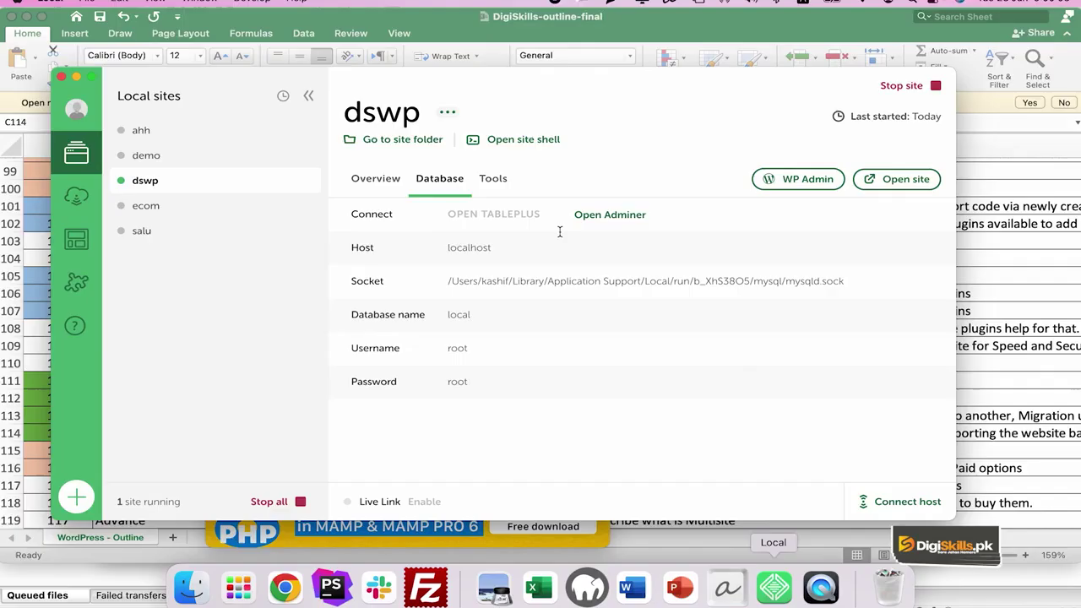
left_click(387, 178)
left_click(898, 178)
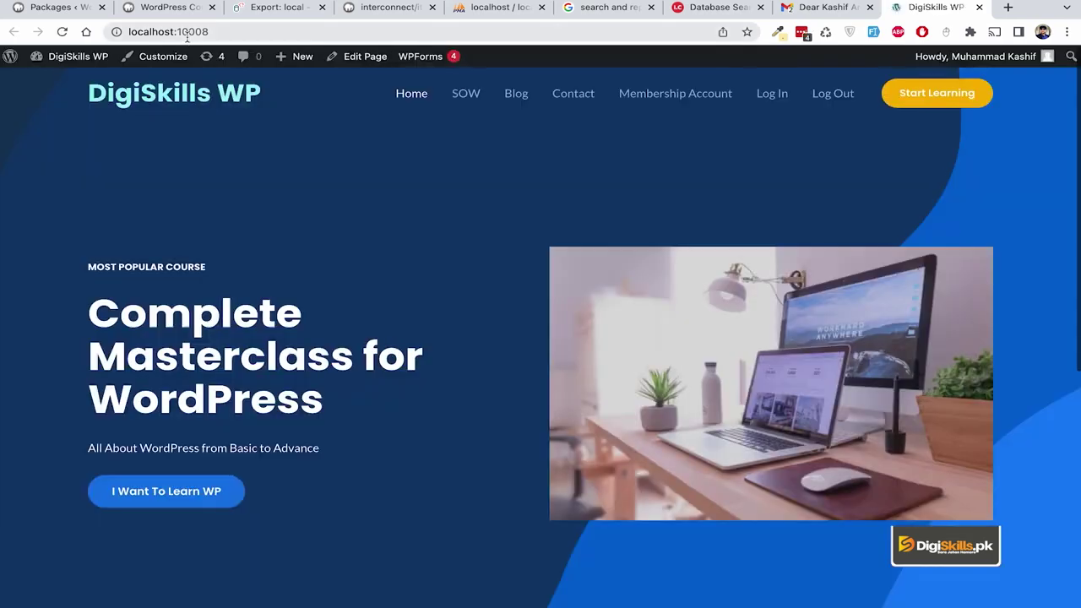
left_click(187, 34)
key("ctrl+c")
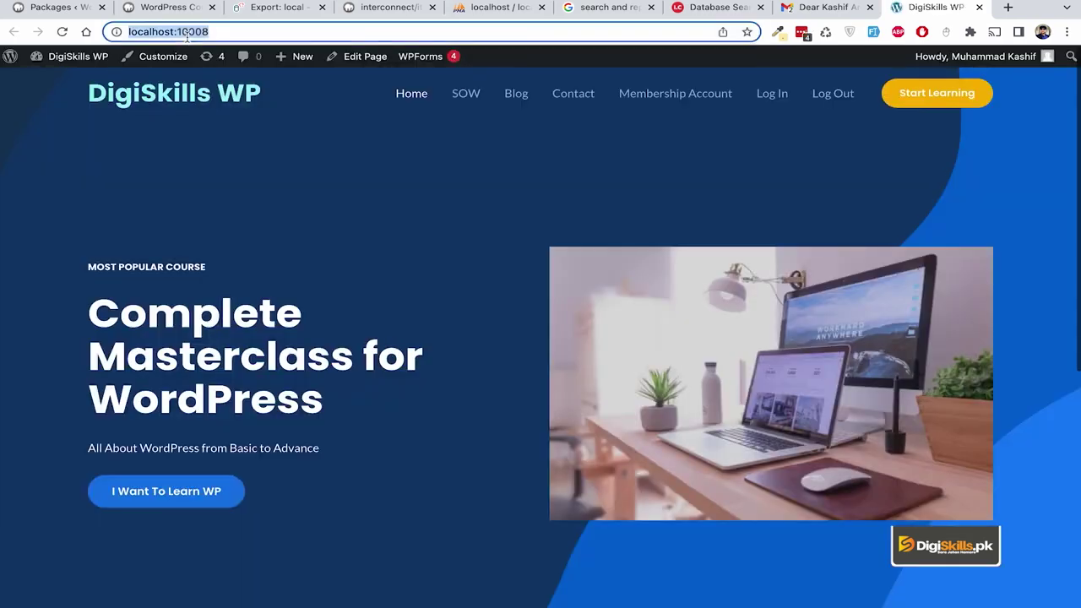
left_click(385, 8)
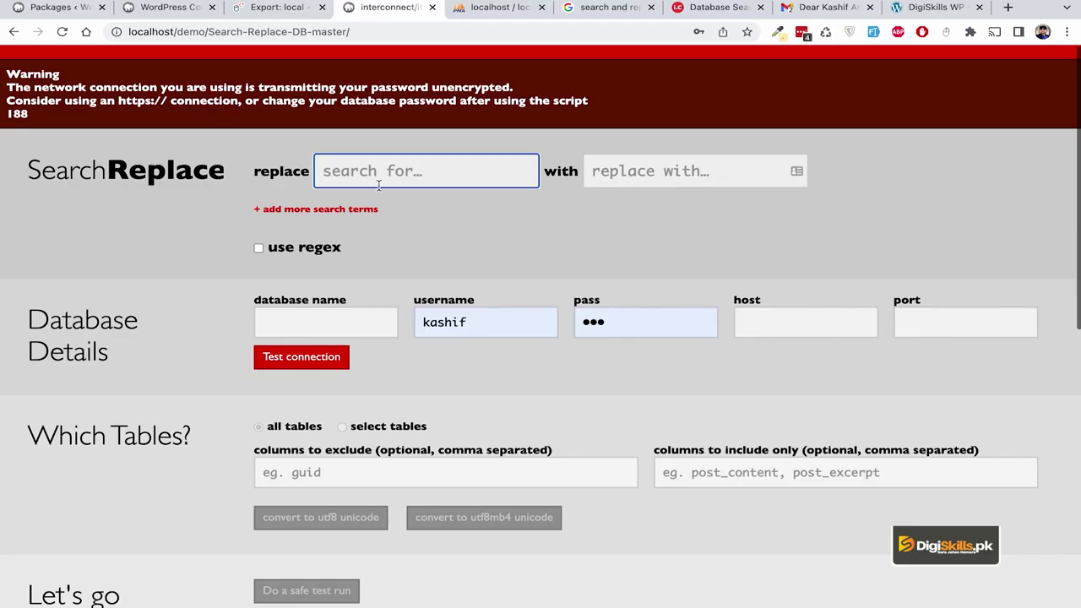
key("ctrl+v")
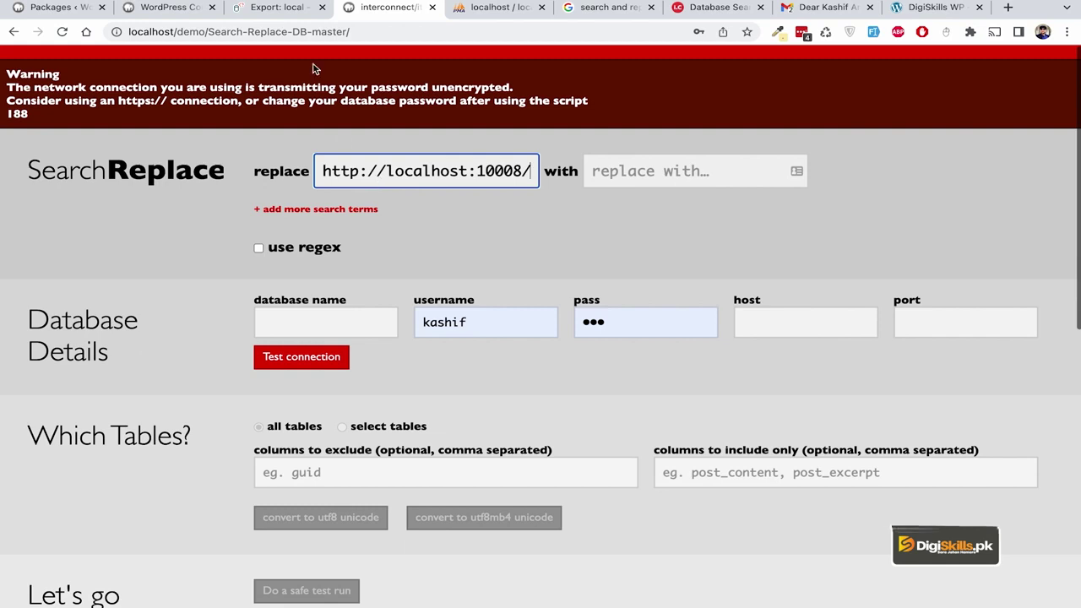
left_click(173, 8)
left_click(193, 32)
key("super+c")
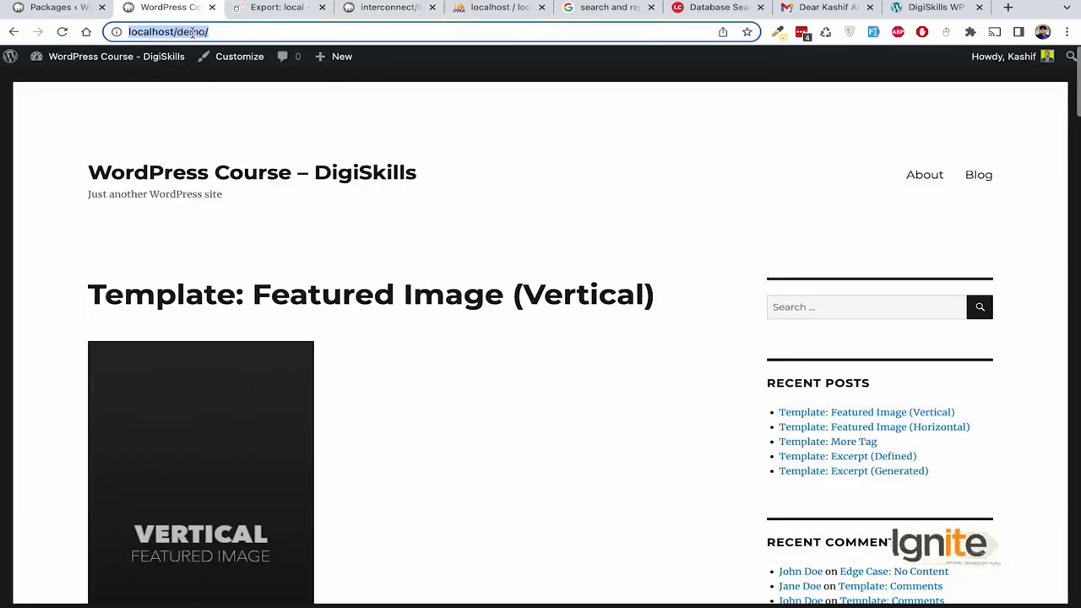
key("Return")
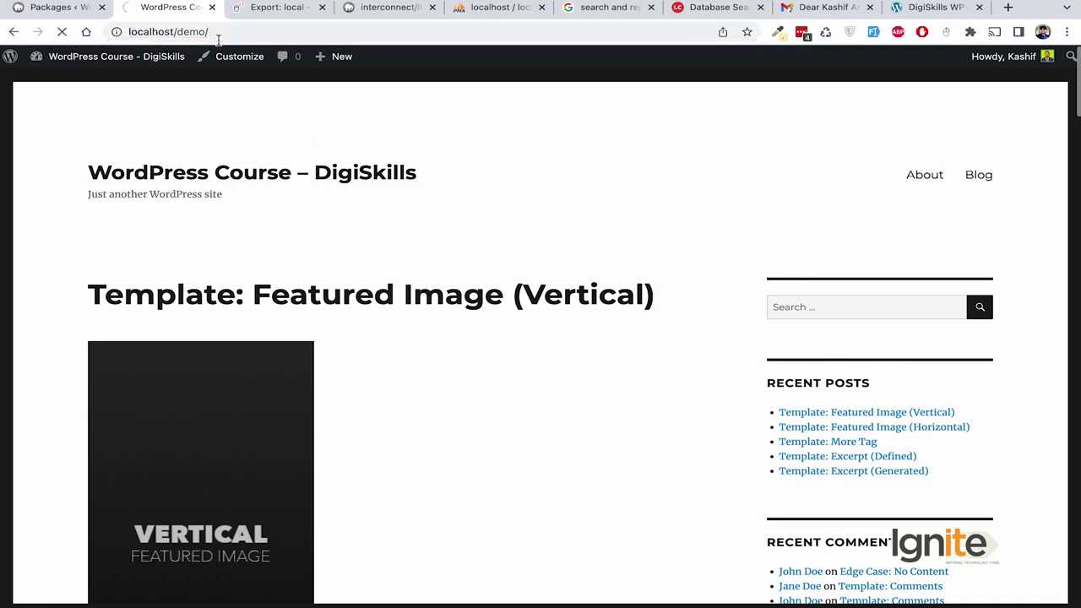
left_click(384, 8)
left_click(641, 169)
key("super+v")
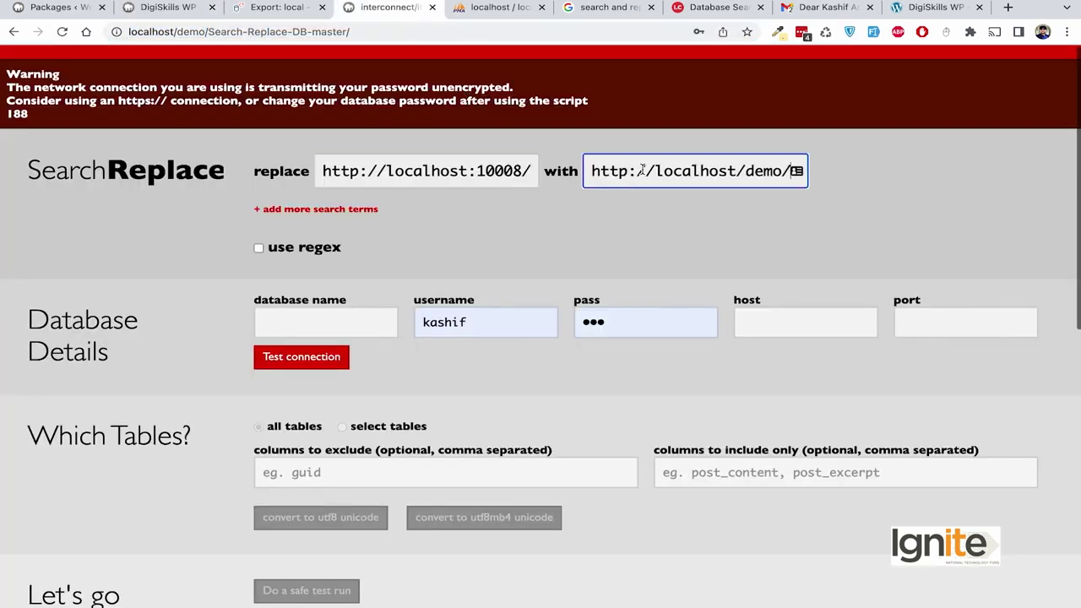
left_click(411, 252)
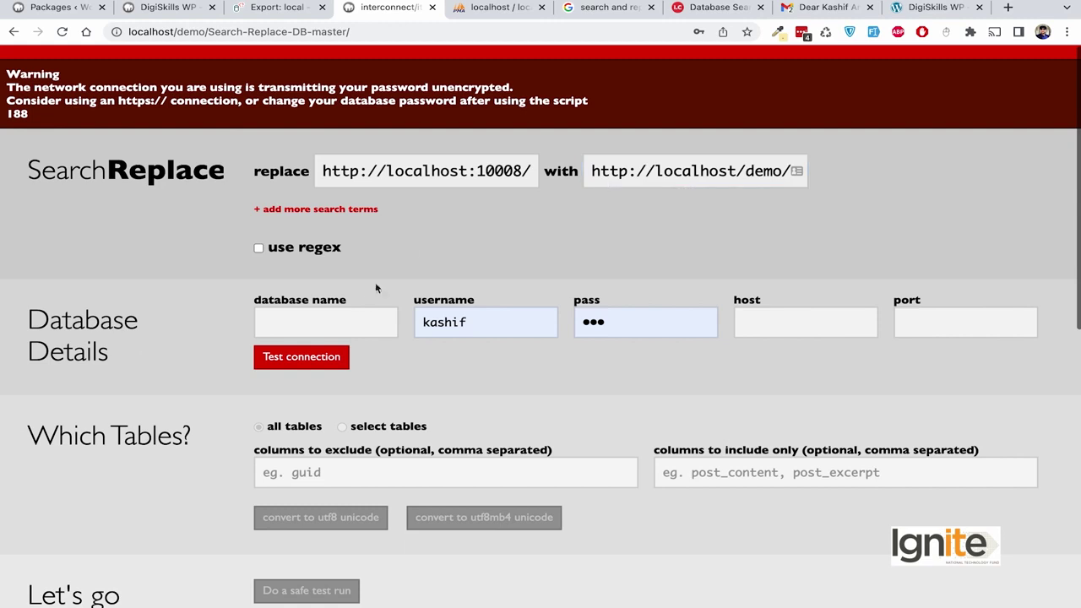
left_click(361, 311)
Enter database name newsb, the database username and password, and host localhost.
scroll(360, 312, "down", 1)
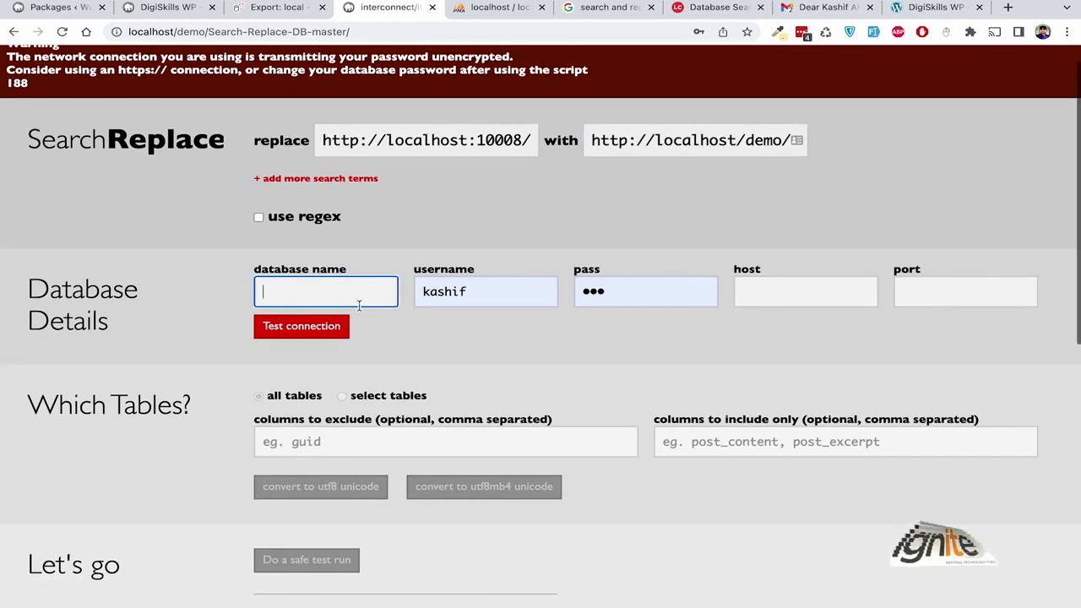
type("new")
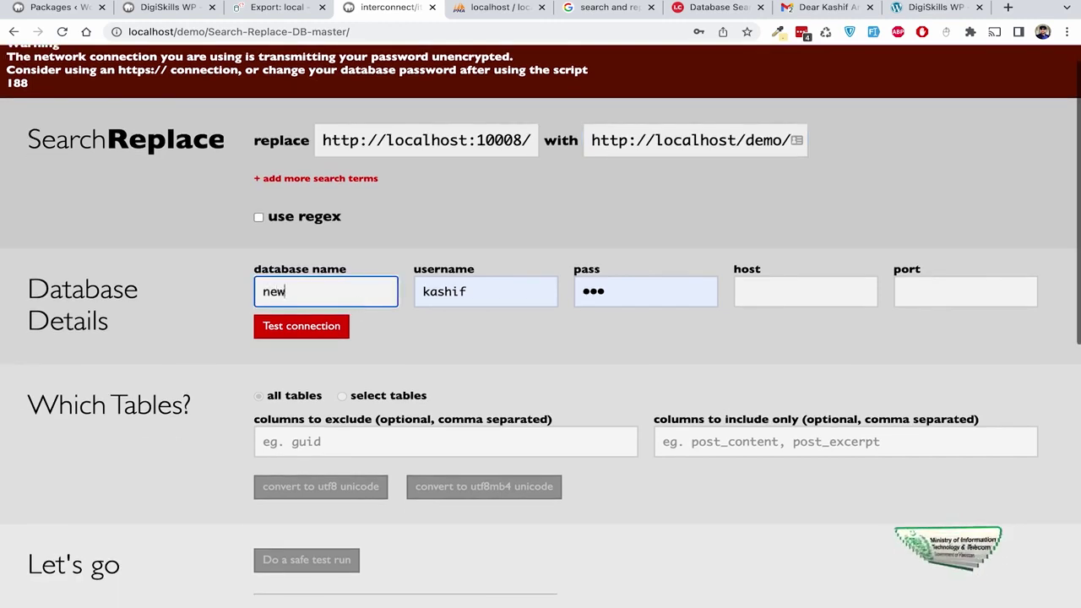
type("sb")
left_click(451, 290)
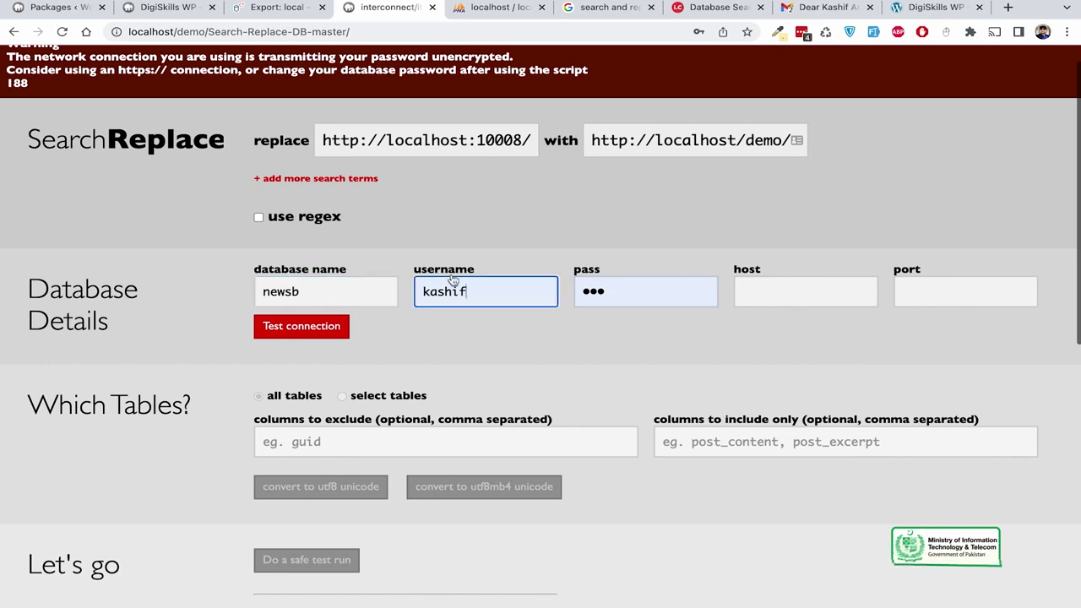
double_click(451, 291)
type("root")
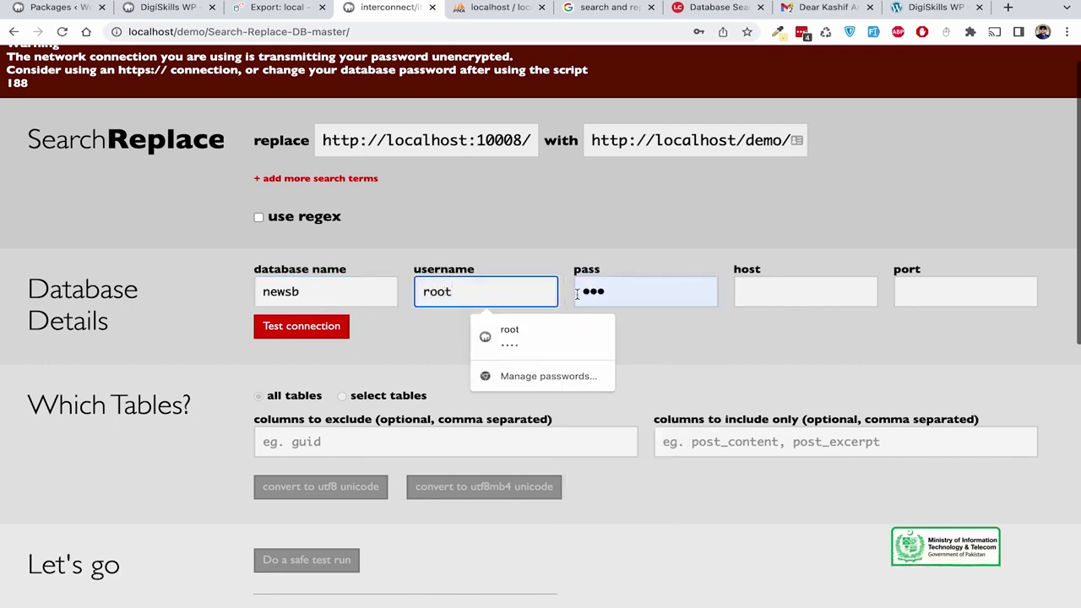
left_click(594, 291)
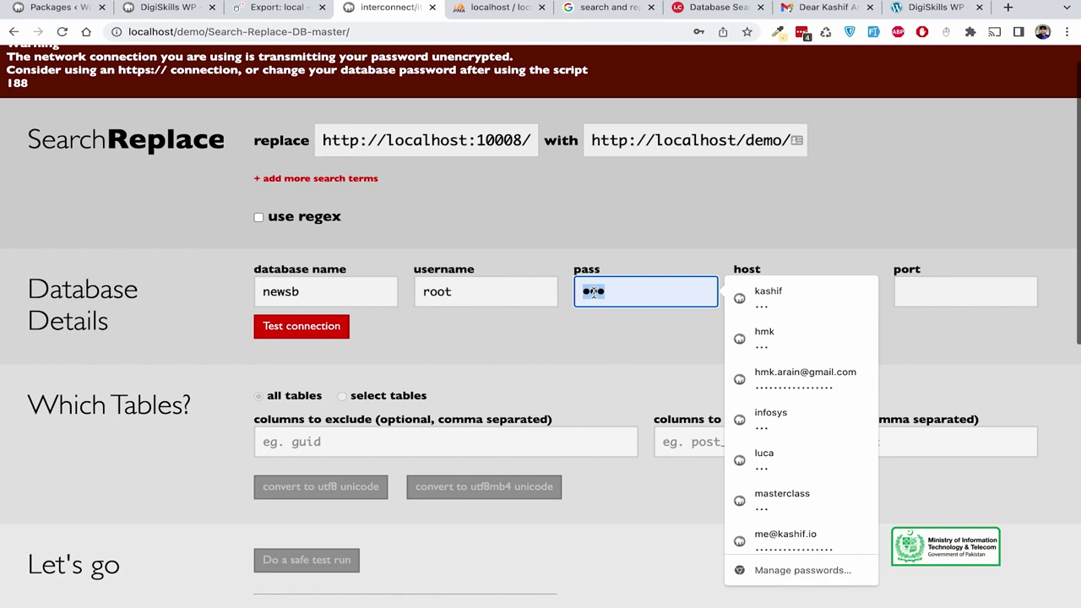
type("r")
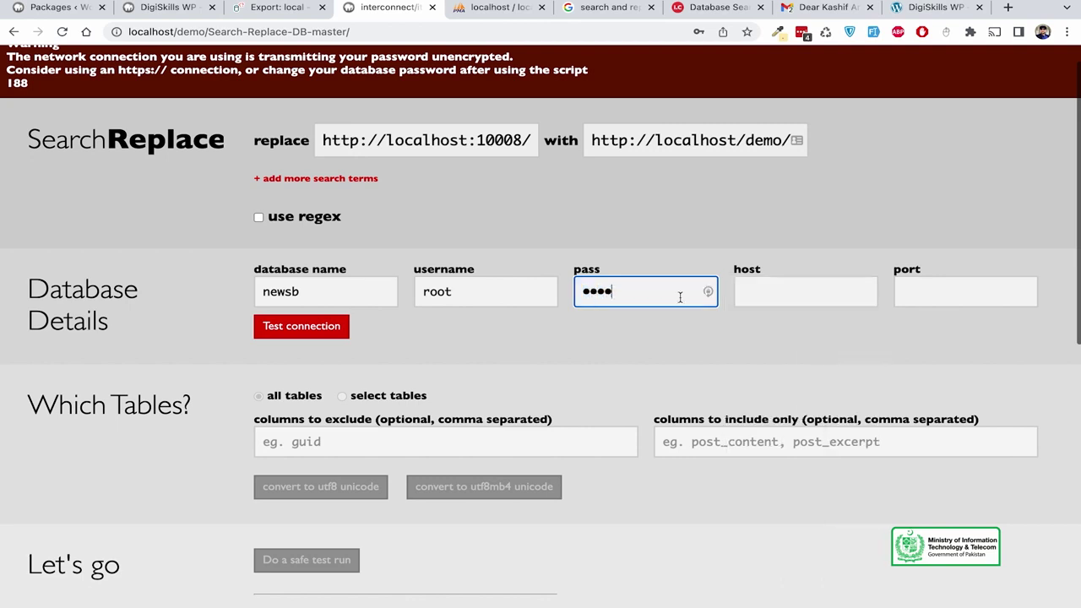
left_click(757, 294)
type("loc")
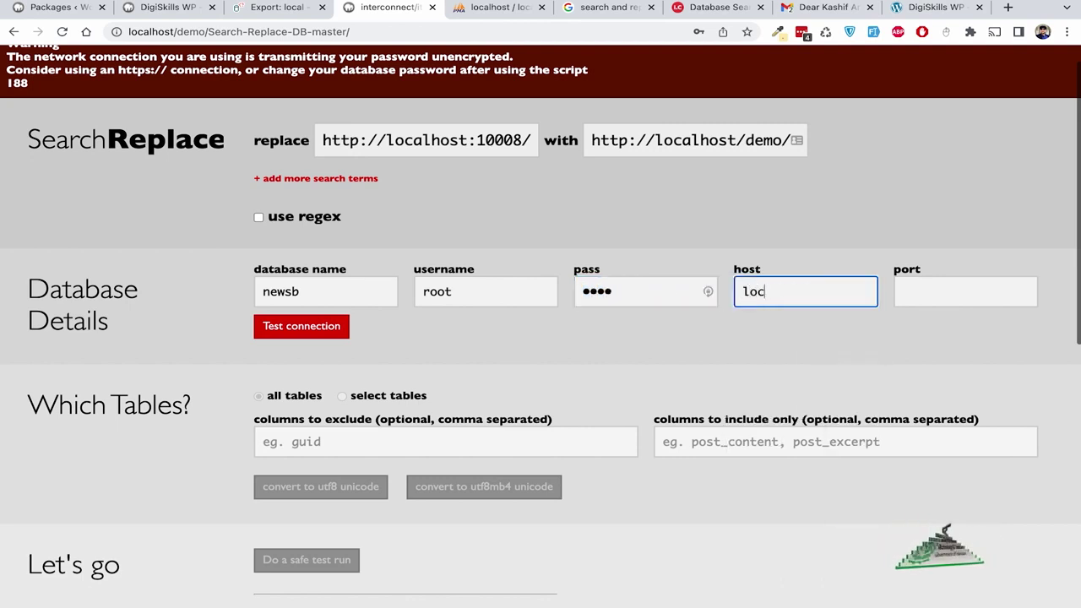
type("alhost")
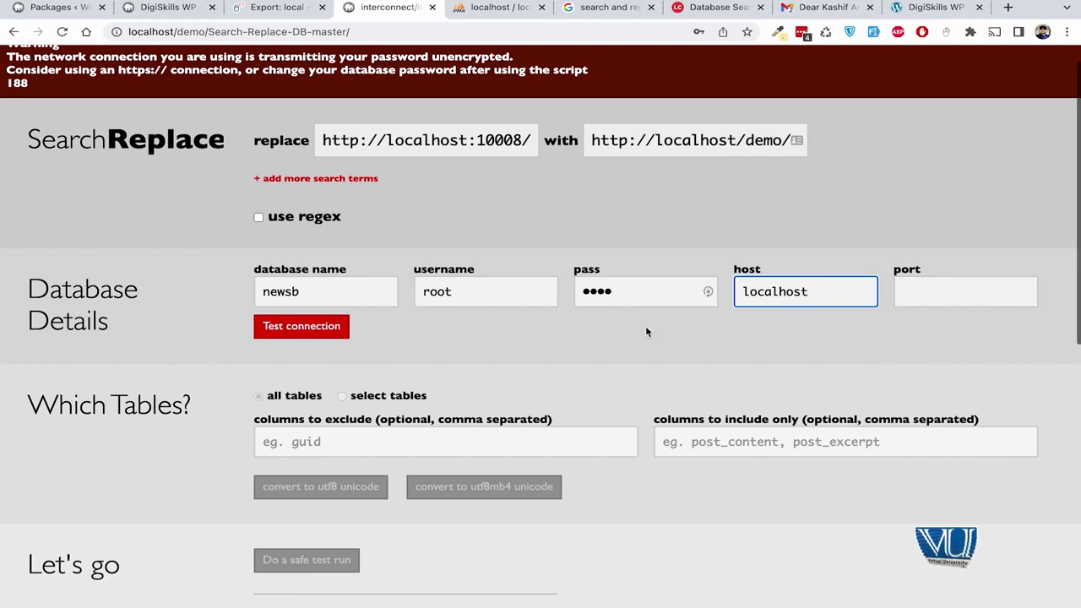
Test the connection, which fails with unknown database 'newsb'.
left_click(525, 375)
scroll(376, 343, "down", 3)
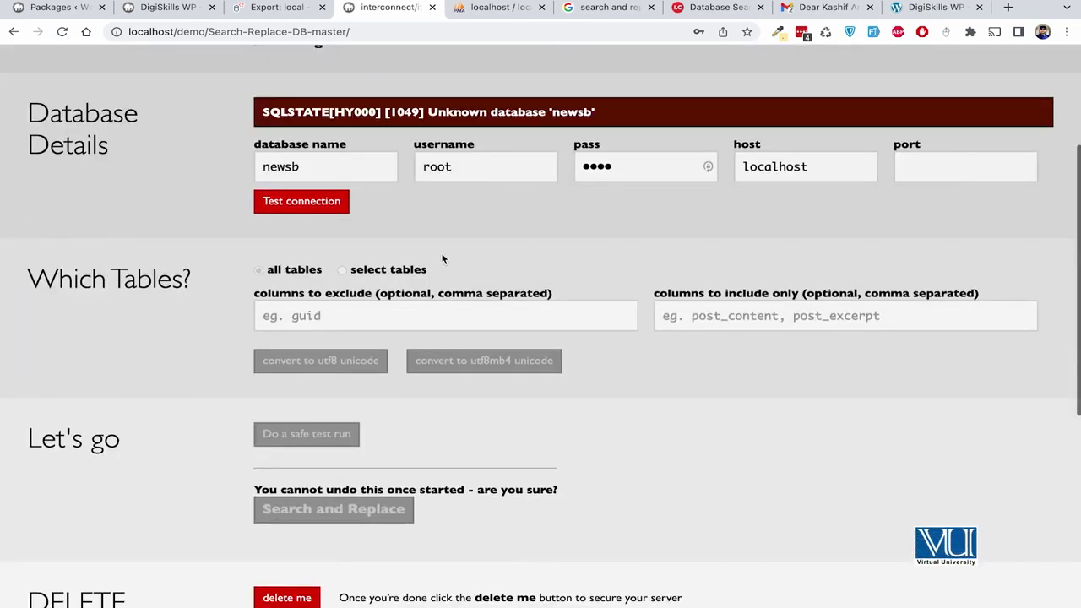
scroll(442, 258, "up", 1)
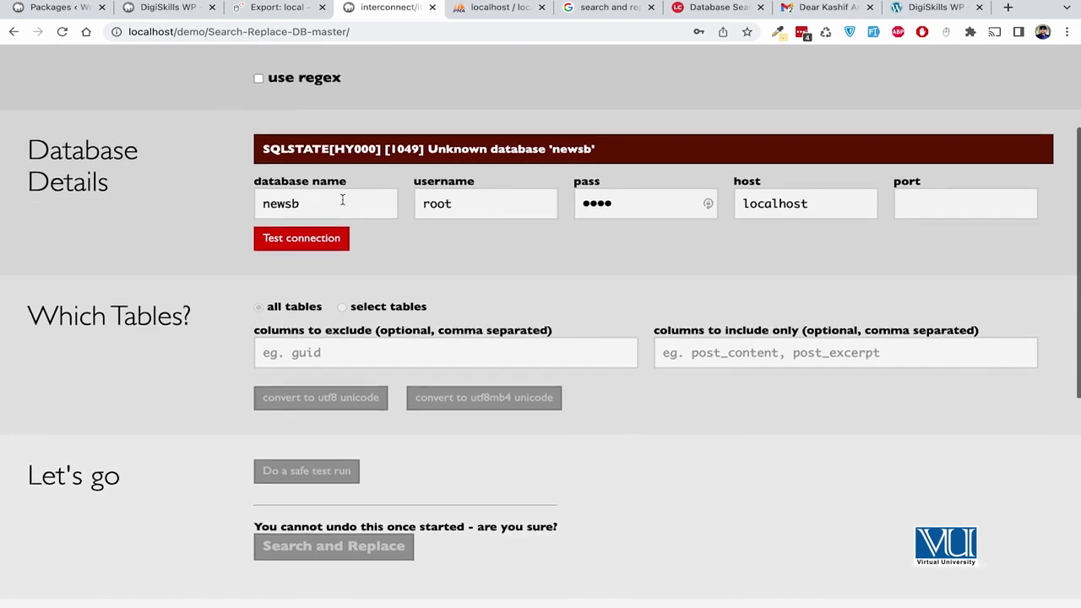
left_click(292, 202)
Retest the connection with database newdb, confirm the success message, and run the URL replacement.
left_click(297, 245)
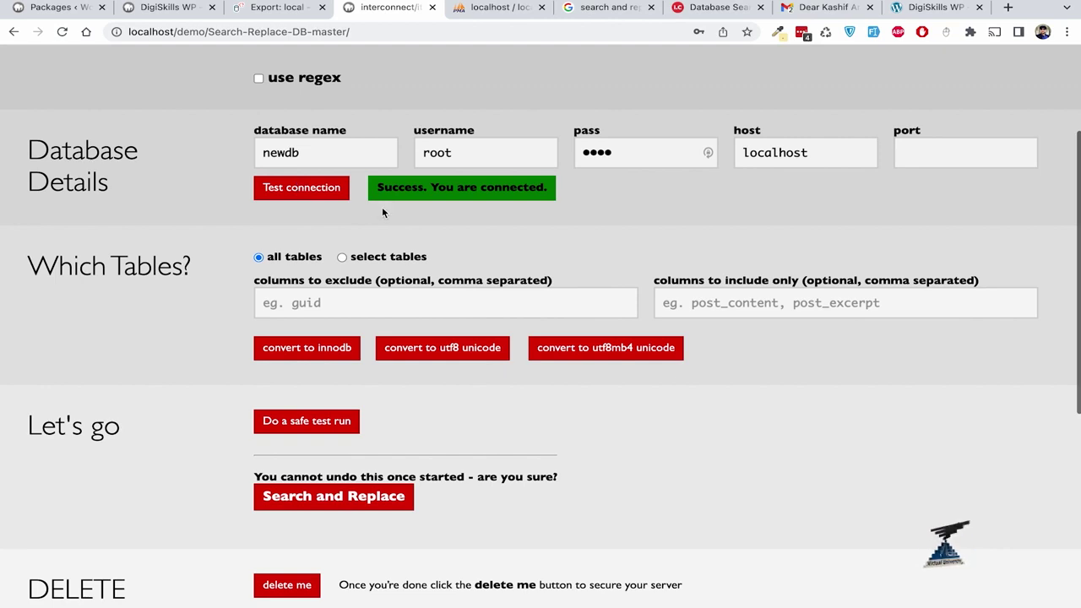
left_click_drag(376, 187, 605, 192)
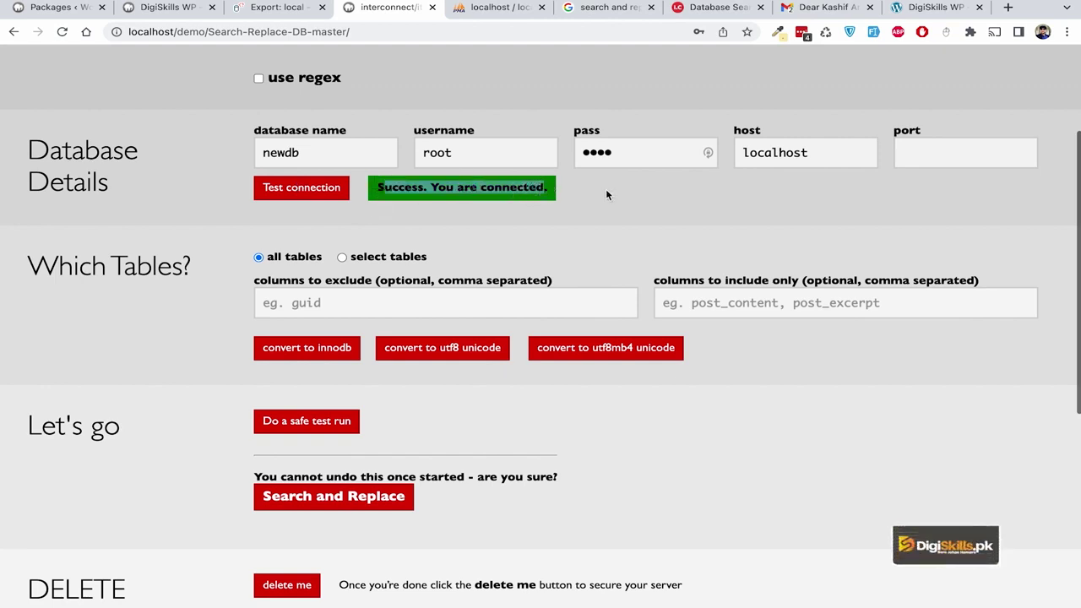
left_click(606, 194)
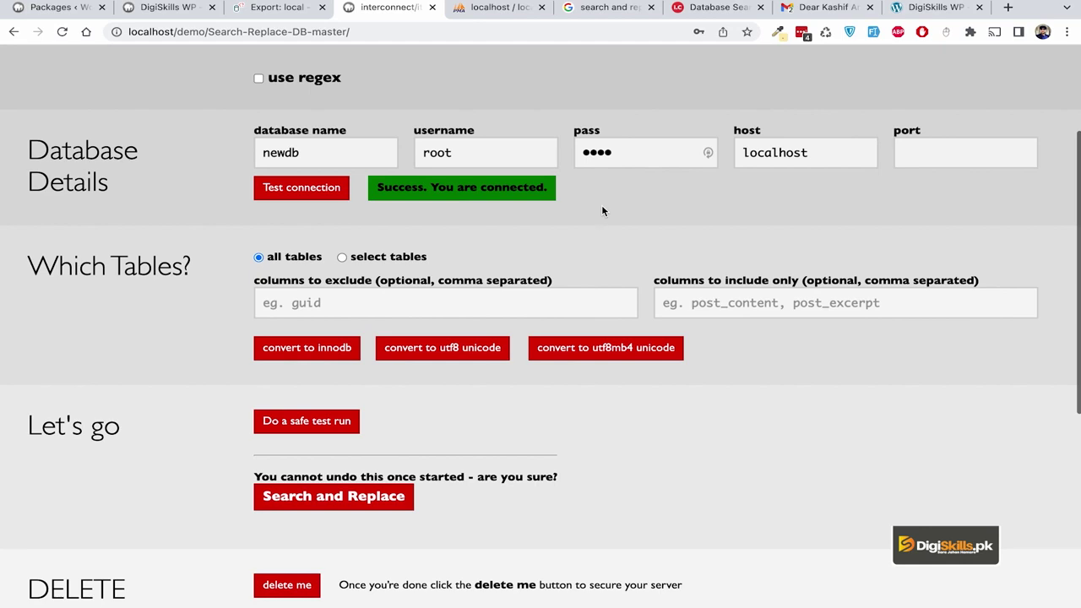
scroll(602, 210, "down", 1)
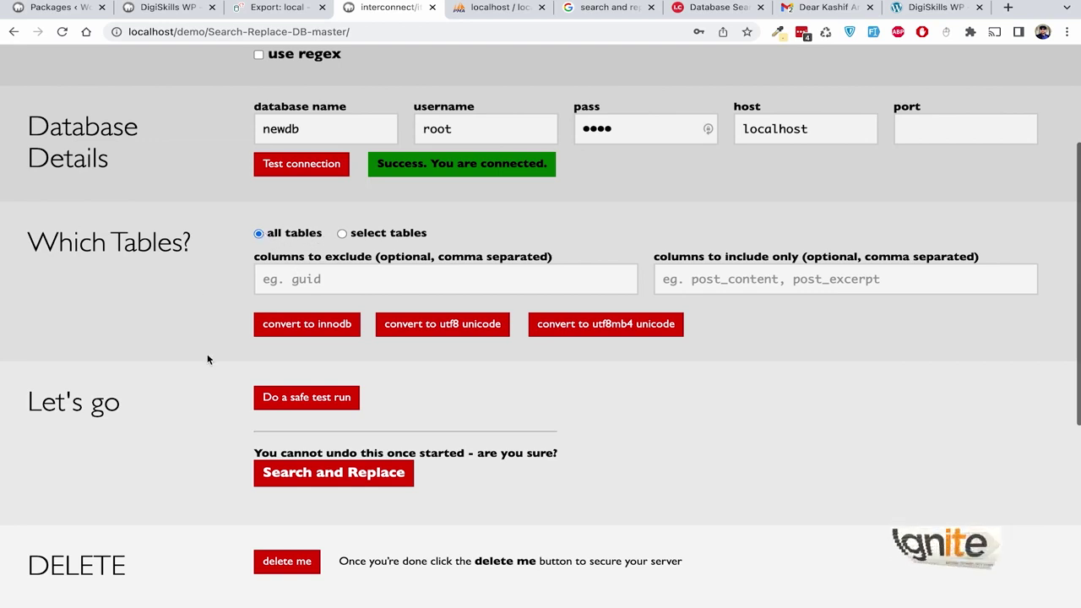
scroll(207, 359, "down", 2)
scroll(207, 360, "up", 3)
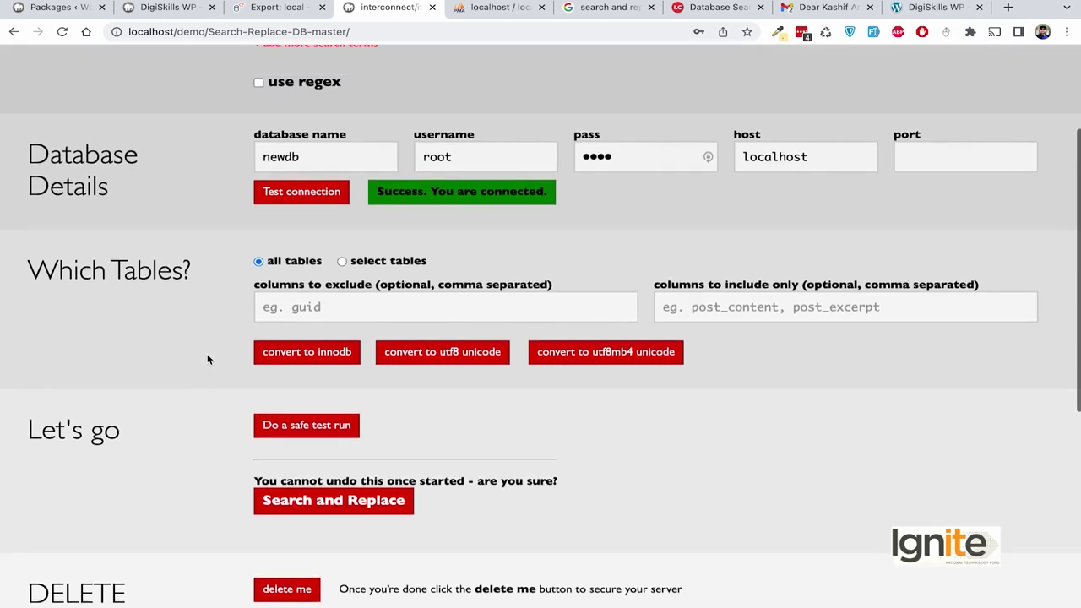
scroll(208, 360, "down", 2)
left_click(303, 373)
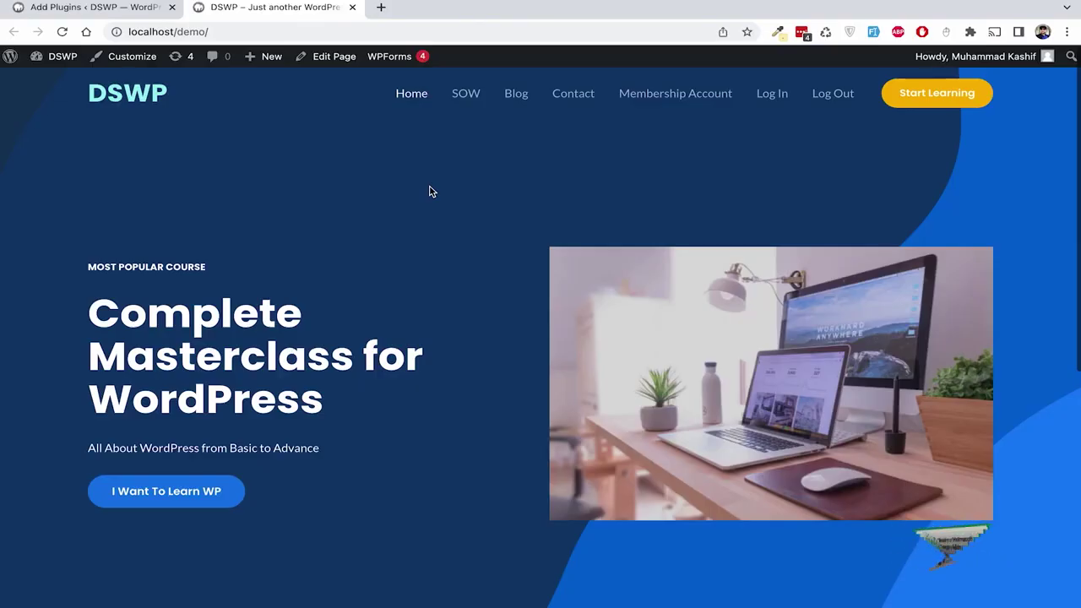
Browse the Scope of Work, Contact, Membership Account and Blog pages, then return home via the logo.
left_click(467, 94)
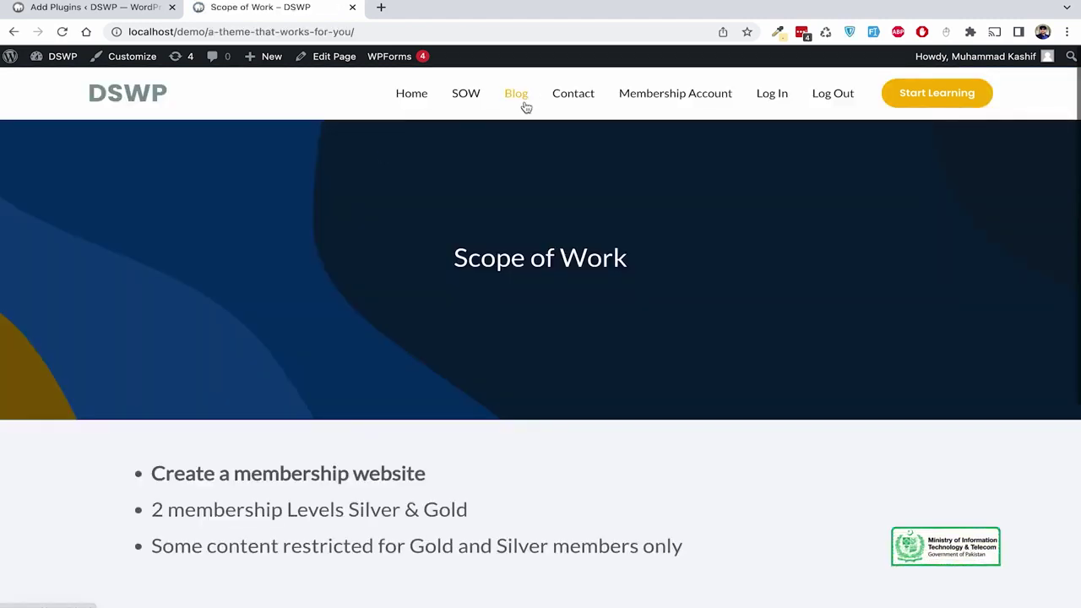
left_click(572, 94)
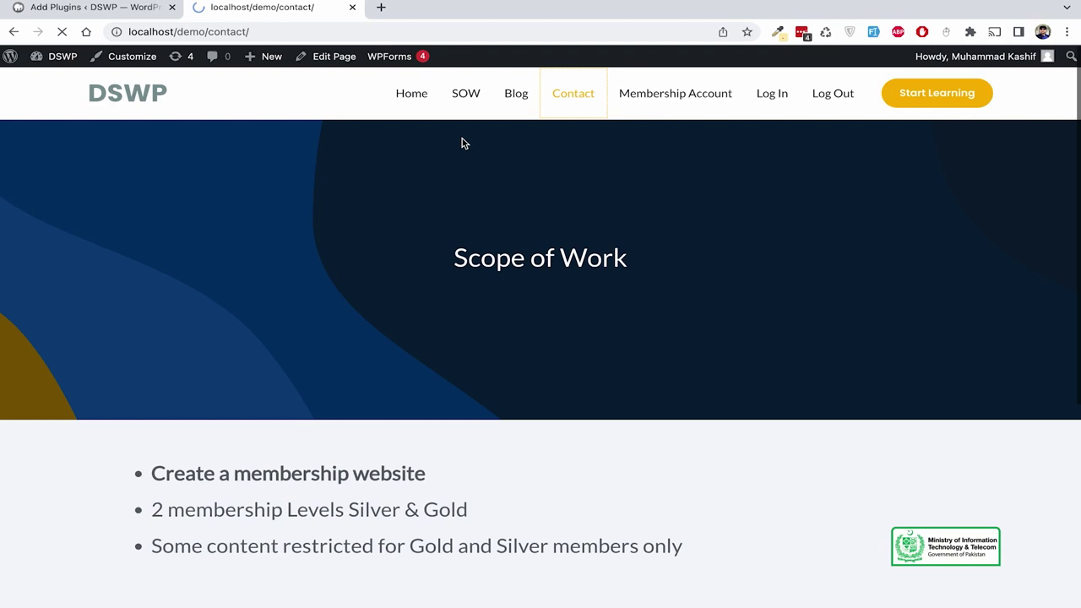
left_click(406, 105)
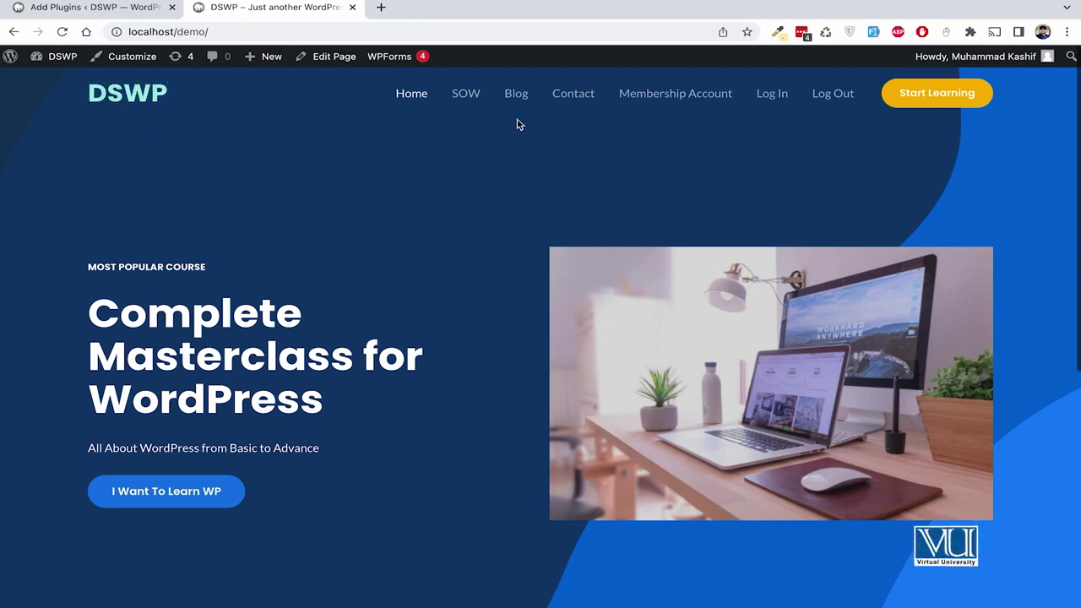
scroll(315, 330, "down", 8)
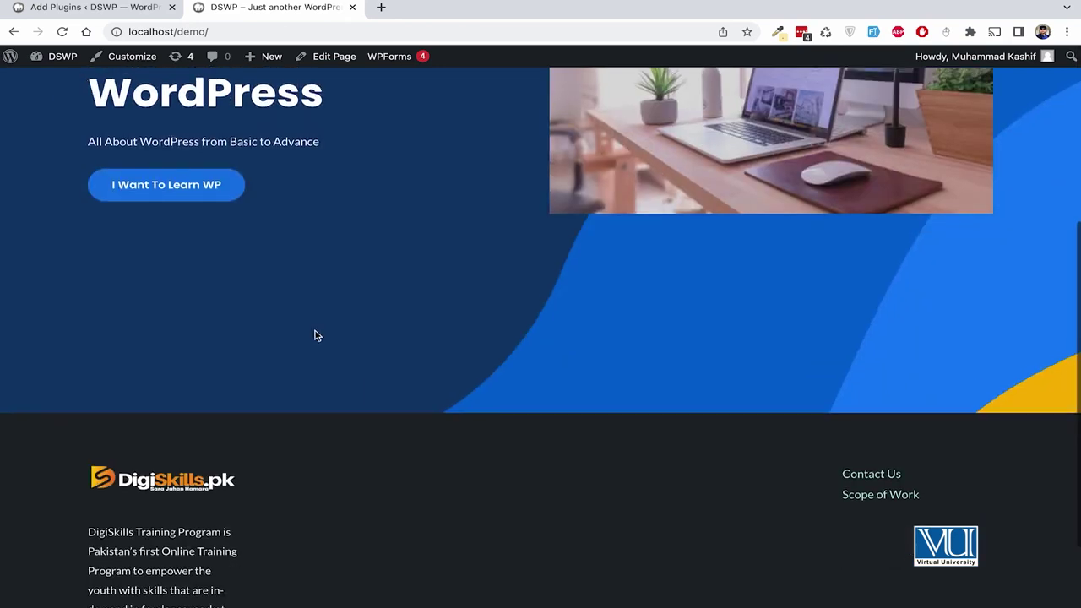
scroll(315, 330, "up", 12)
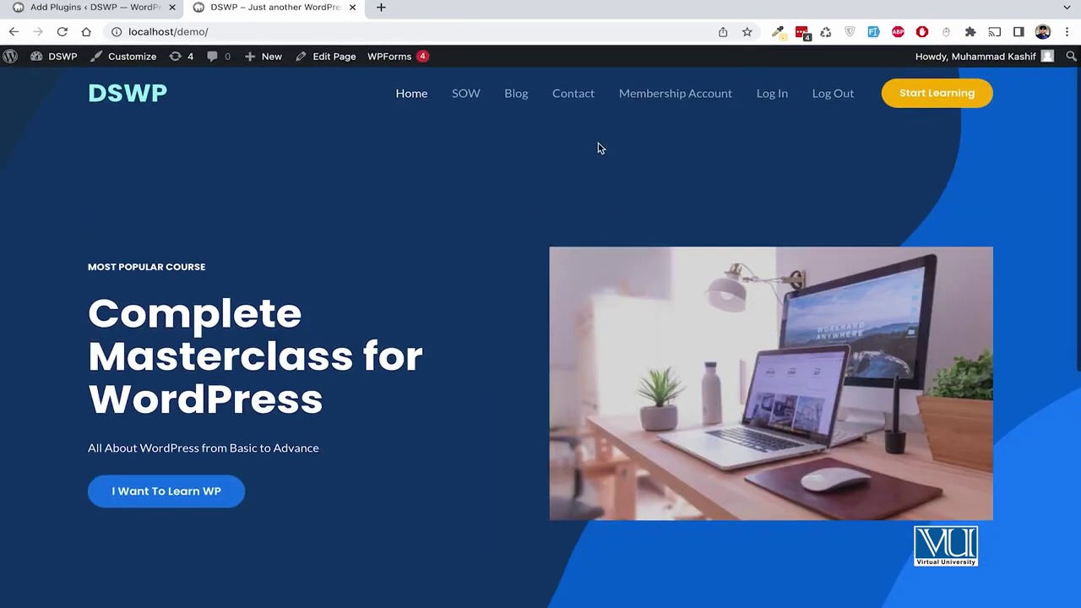
left_click(650, 95)
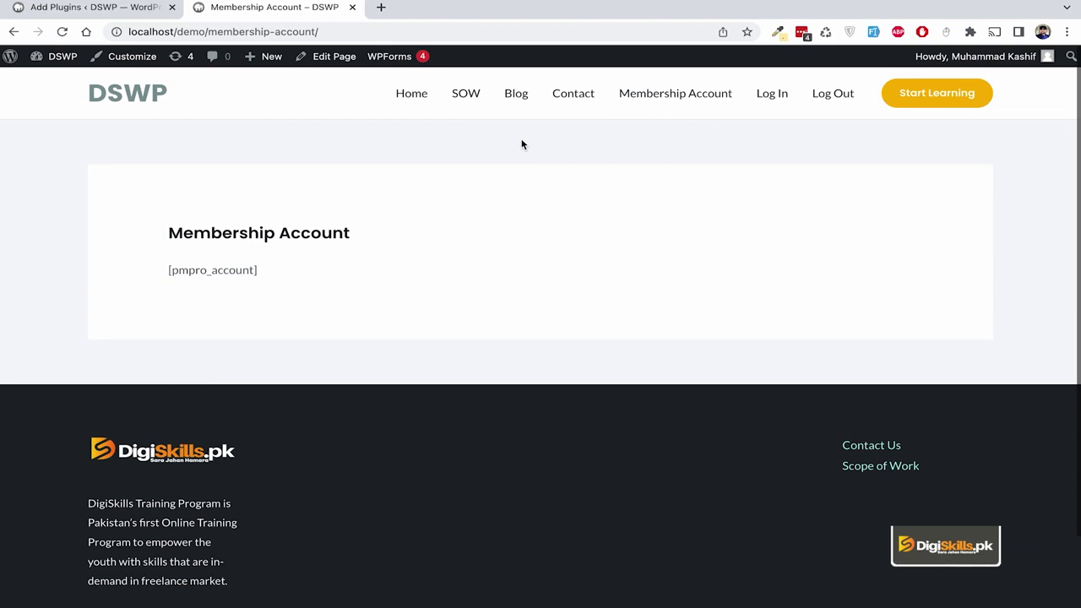
left_click(529, 95)
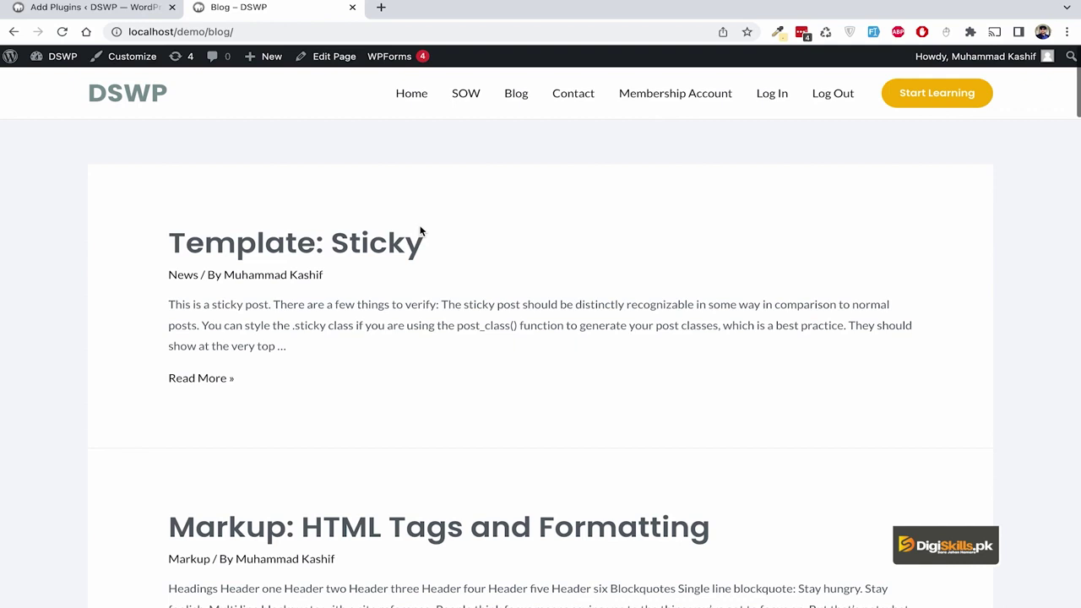
left_click(127, 98)
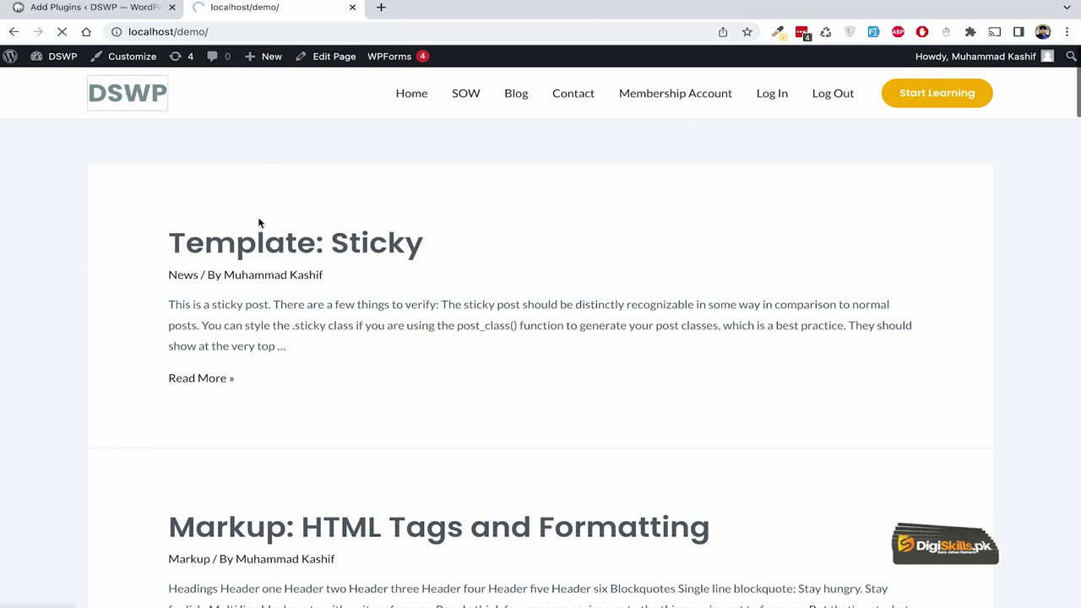